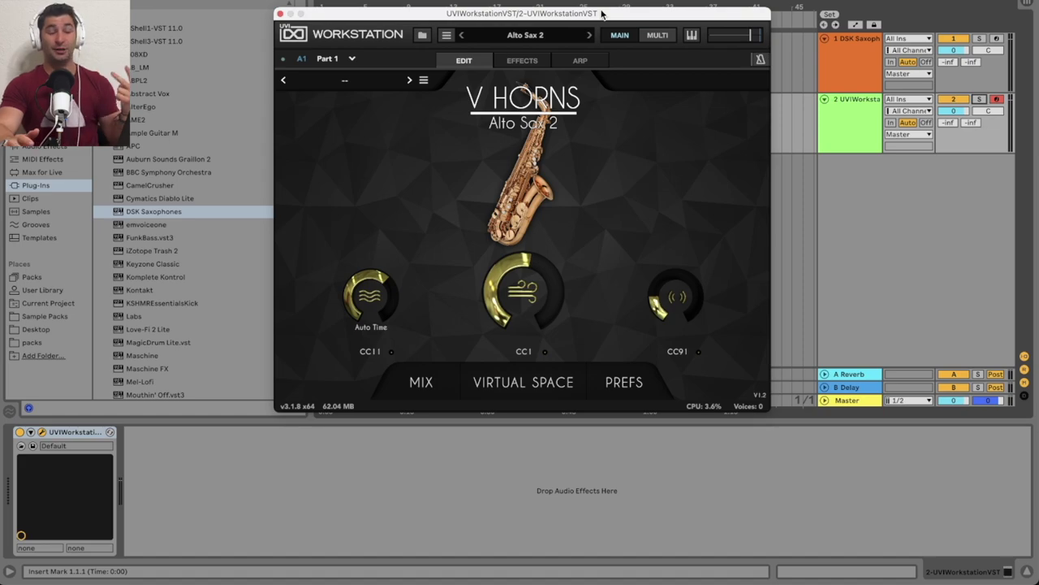
# Move the UVI Workstation window aside and open its V Horns preset browser
pyautogui.moveTo(602, 13); pyautogui.dragTo(621, 37)
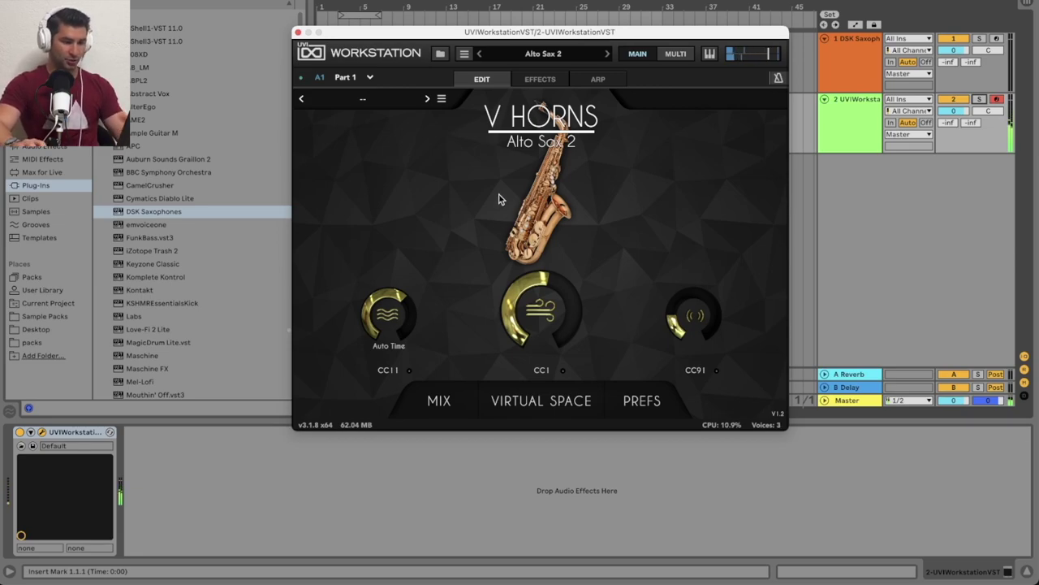
pyautogui.click(440, 53)
# Load the VHorns-TenorSaxophone Tenor Sax 2 preset, play a few test notes, and close the plugin window
pyautogui.scroll(-4, 373, 211)
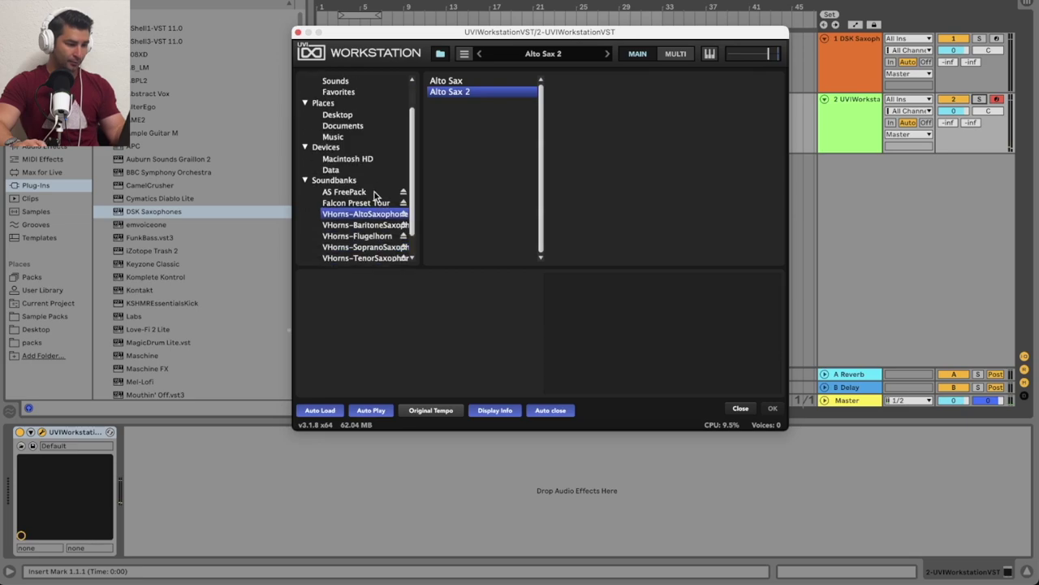
pyautogui.scroll(-1, 373, 244)
pyautogui.click(375, 235)
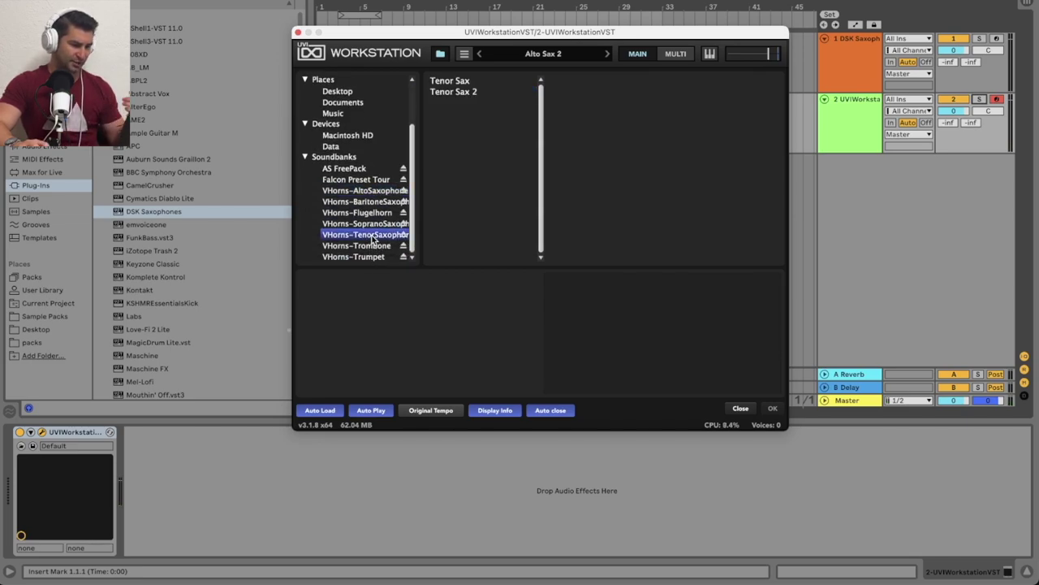
pyautogui.click(451, 92)
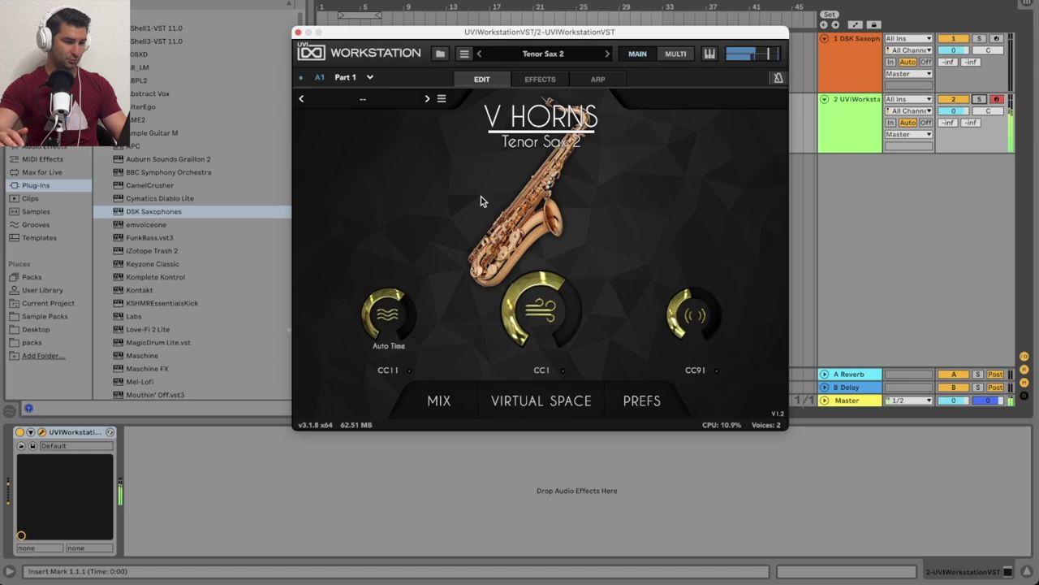
pyautogui.press('z')
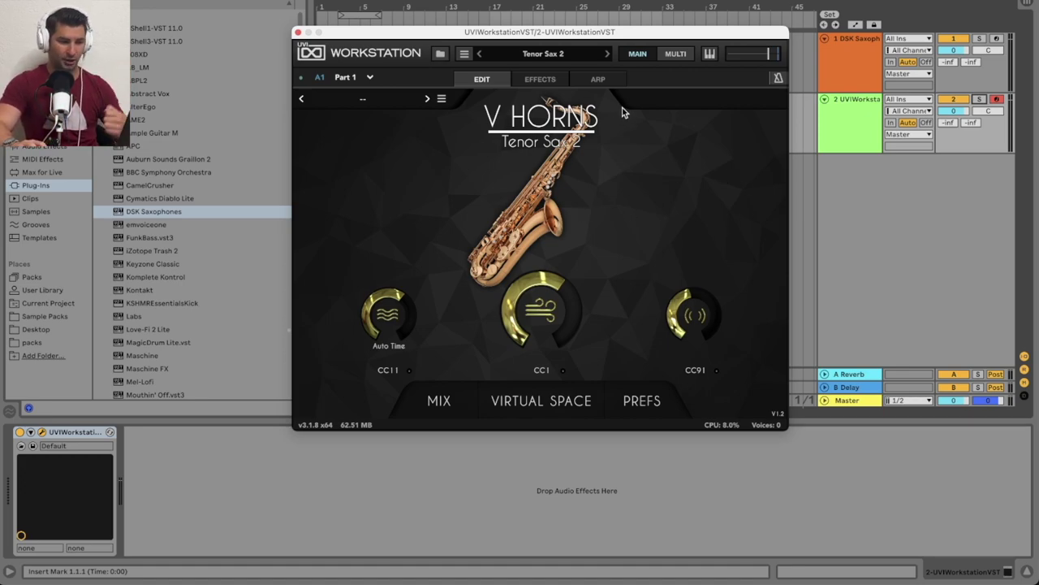
pyautogui.click(297, 32)
# Replace track 1's DSK Saxophones with a freshly loaded DSK Saxophones plug-in
pyautogui.click(841, 47)
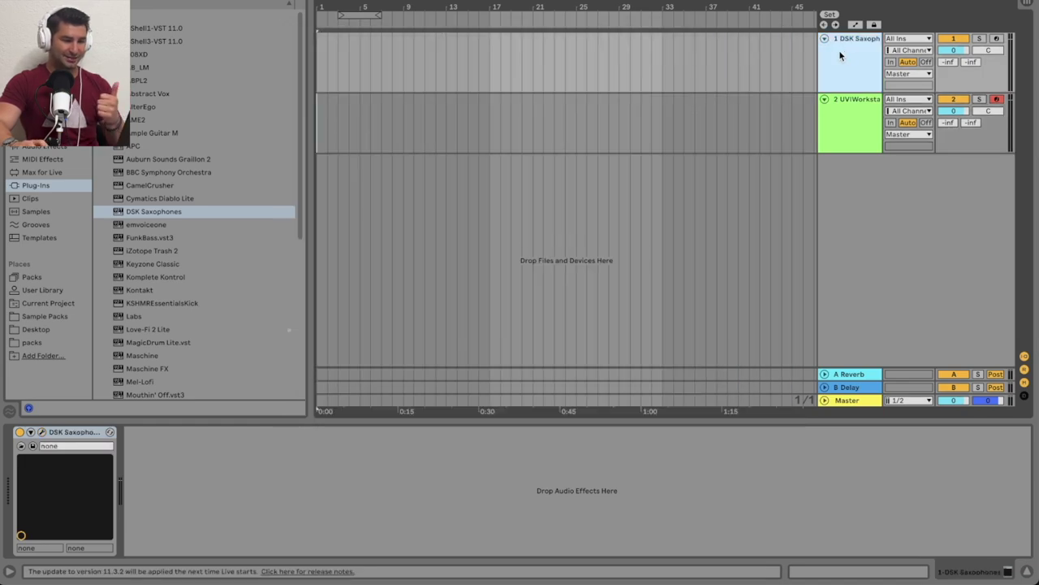
pyautogui.press('Delete')
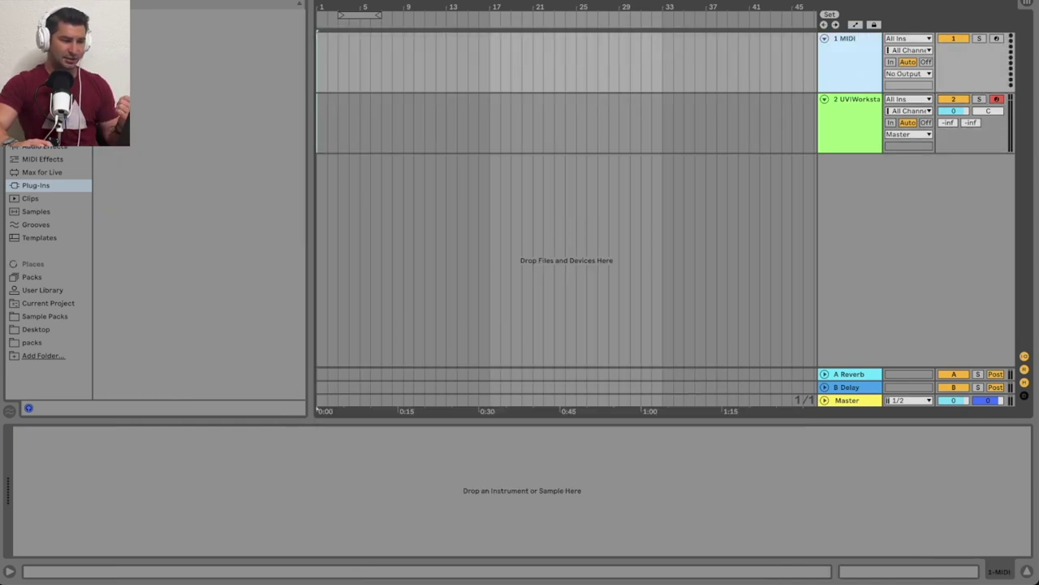
pyautogui.click(203, 155)
pyautogui.doubleClick(194, 213)
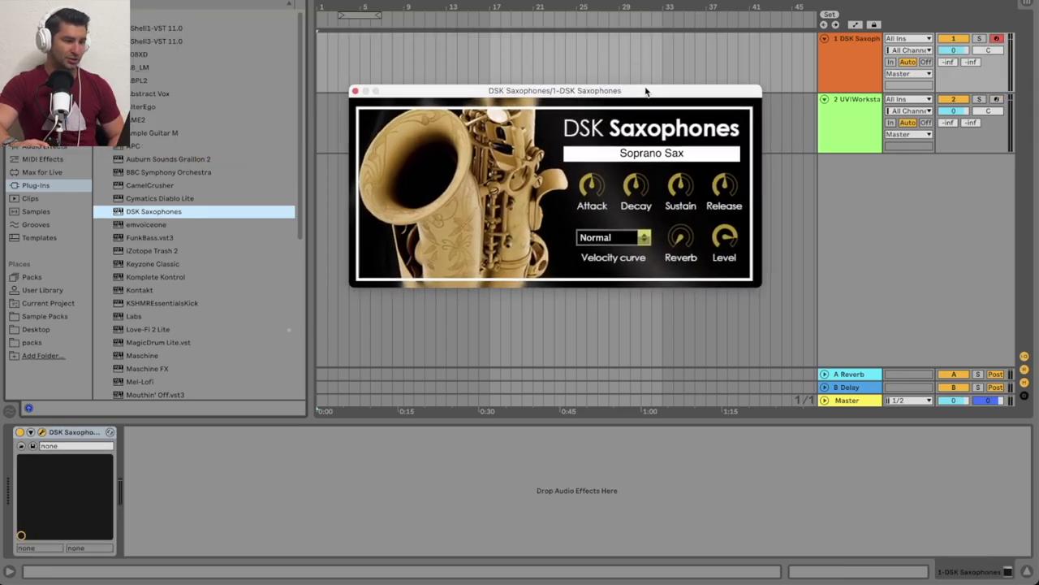
pyautogui.moveTo(649, 106); pyautogui.dragTo(611, 56)
# Keep Soprano Sax selected and audition it from the computer keyboard, shifting octaves with Z and X
pyautogui.click(619, 119)
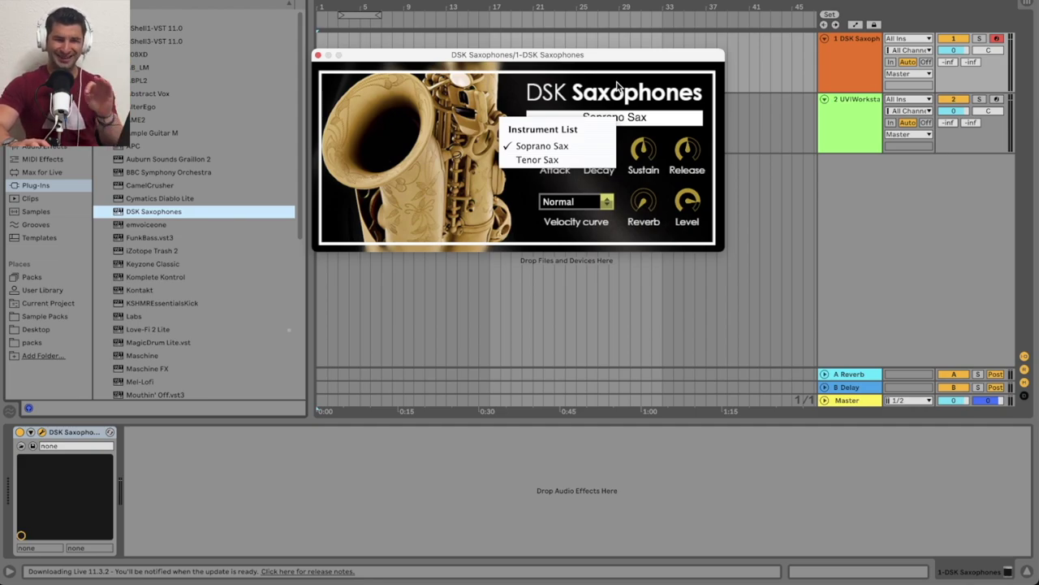
pyautogui.click(614, 68)
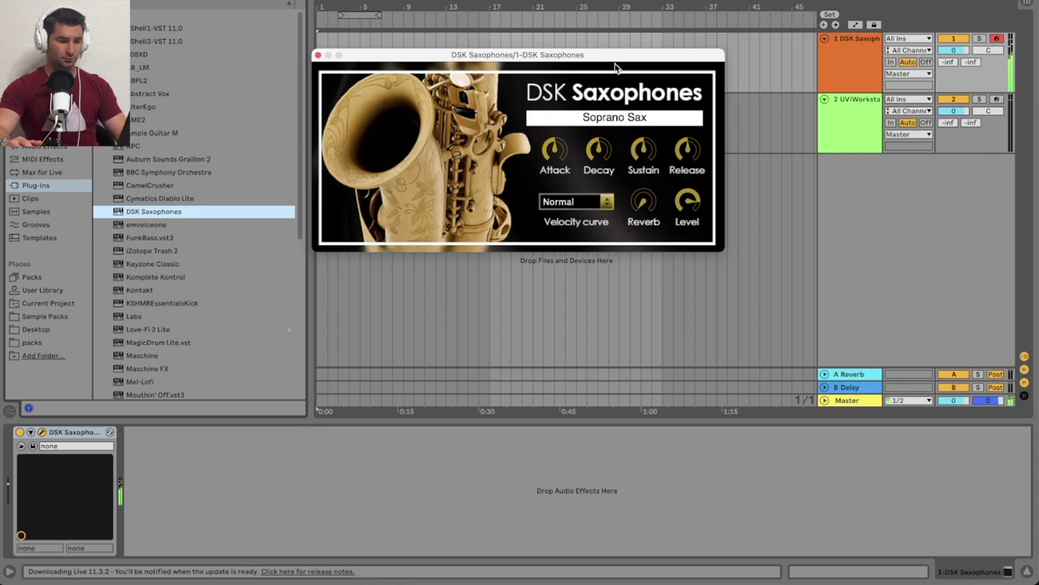
pyautogui.press('z')
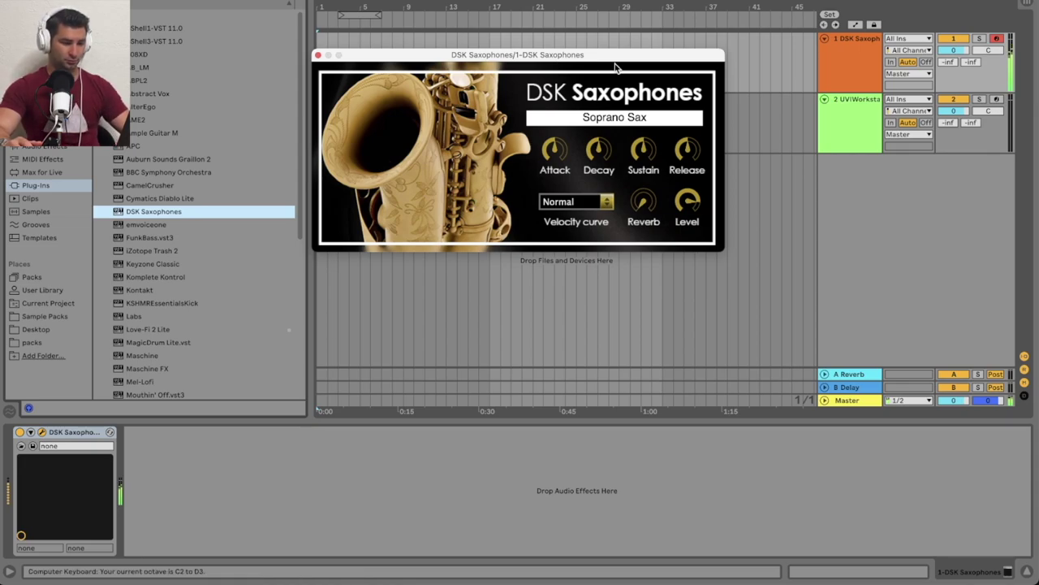
pyautogui.press('x')
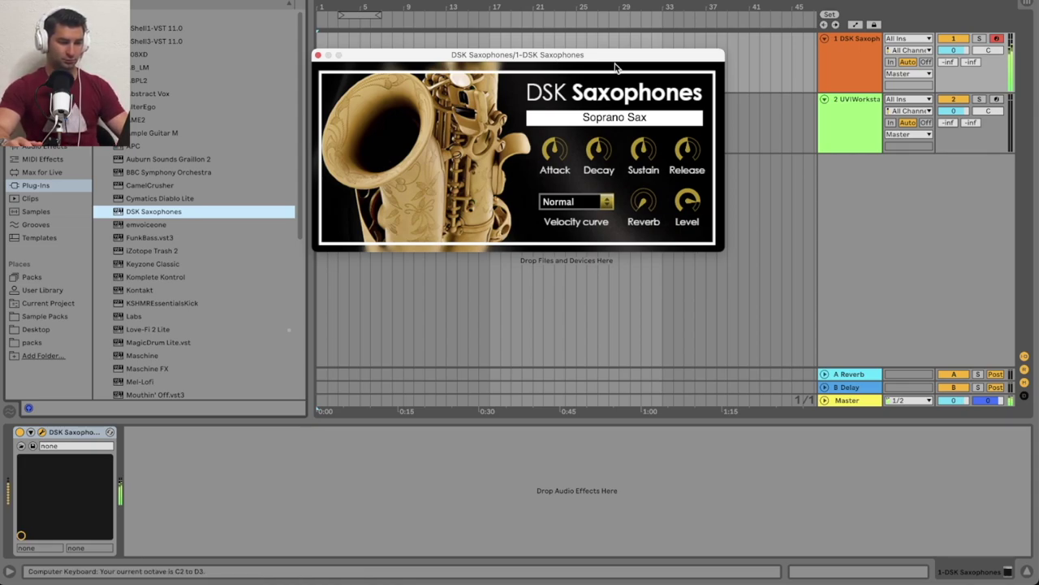
pyautogui.press('z')
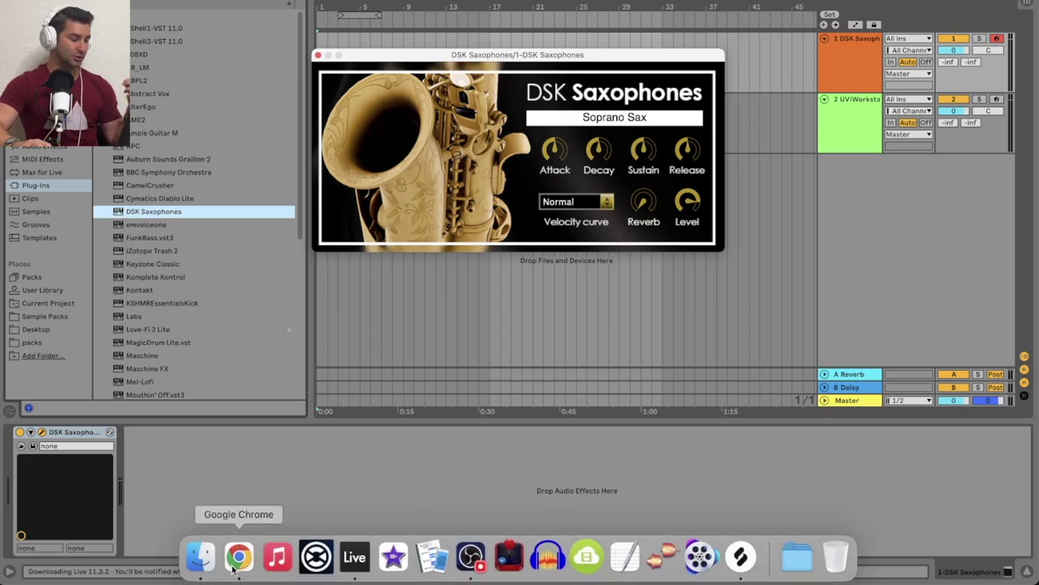
pyautogui.click(236, 559)
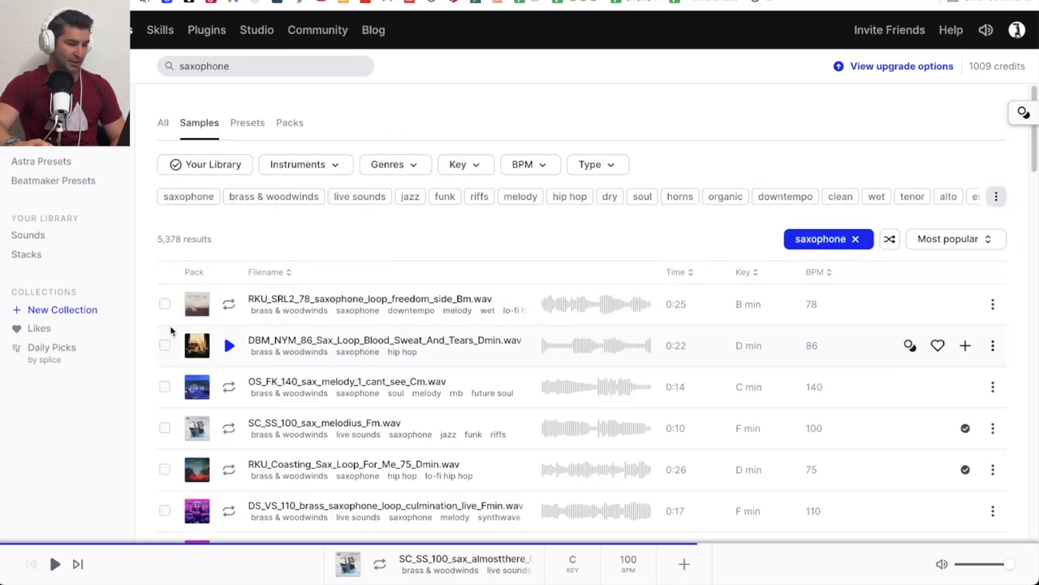
# Preview several Splice saxophone results, e.g. SC_SS_120_sax_thefly_Cm.wav and DBM_NYM_89_Sax_Loop_Jam_Dmin.wav, then stop
pyautogui.scroll(-5, 483, 297)
pyautogui.click(229, 345)
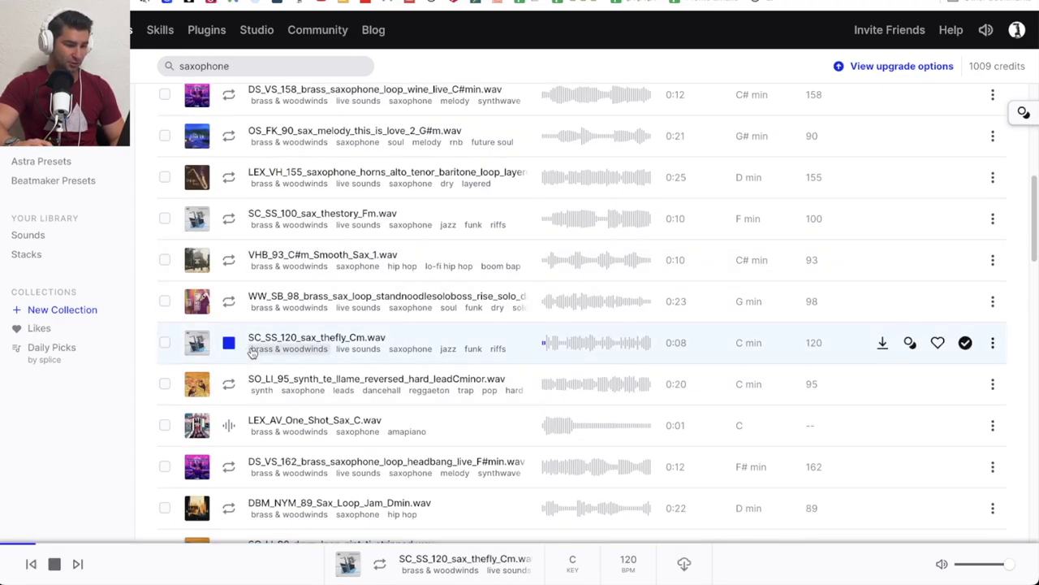
pyautogui.click(230, 385)
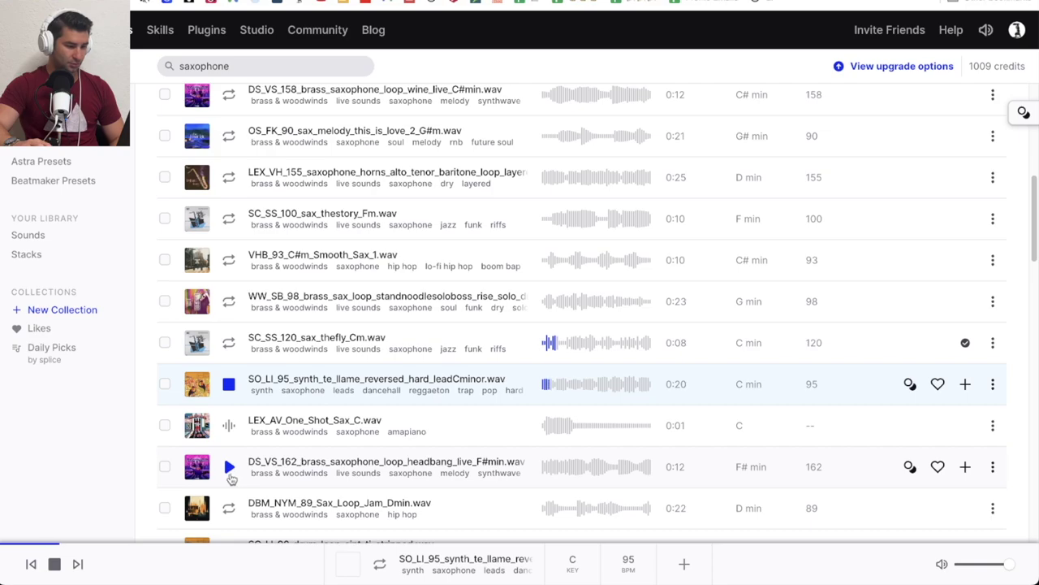
pyautogui.click(229, 424)
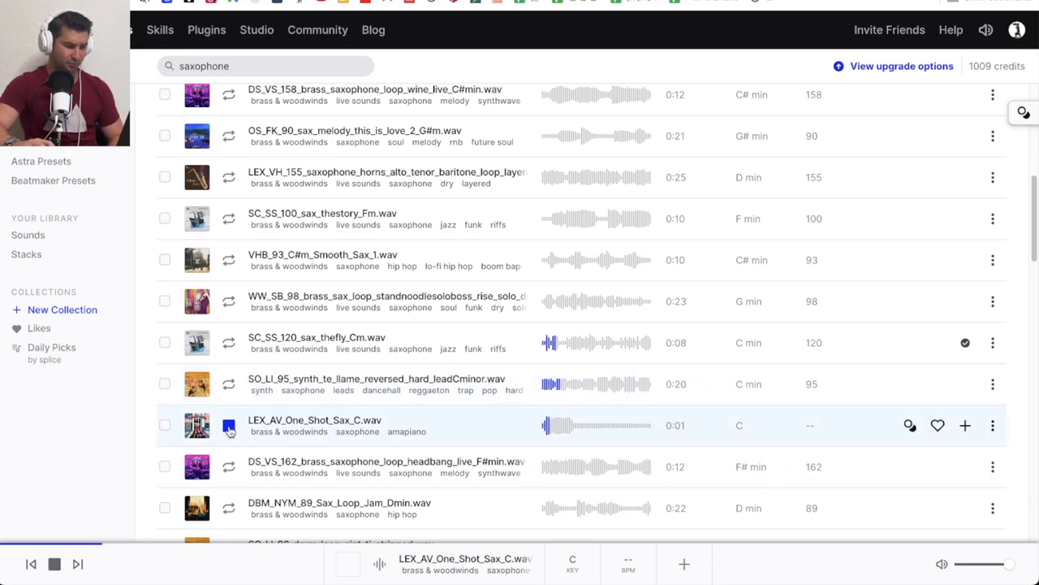
pyautogui.click(230, 467)
pyautogui.scroll(-3, 233, 459)
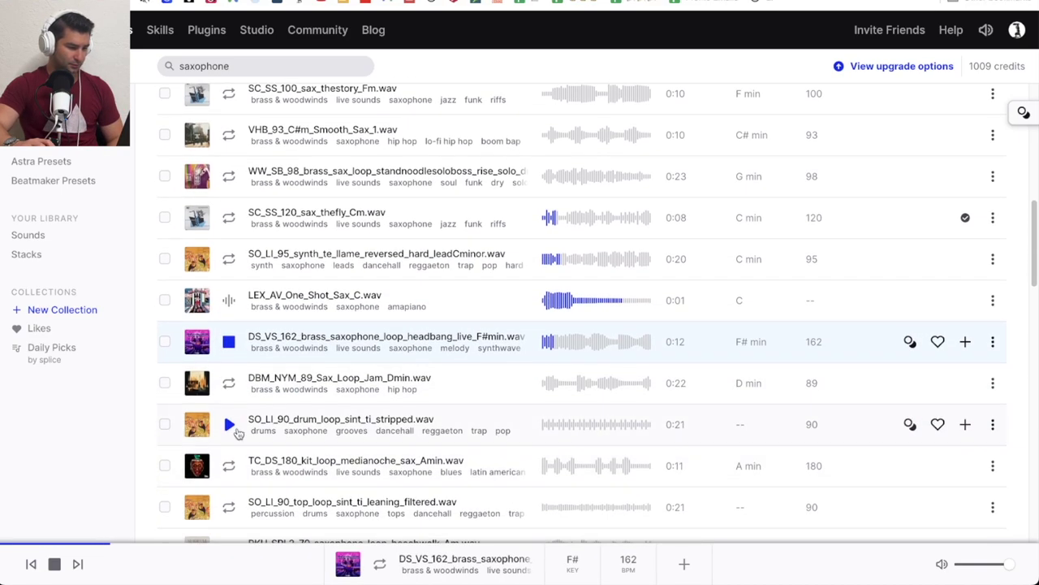
pyautogui.click(230, 385)
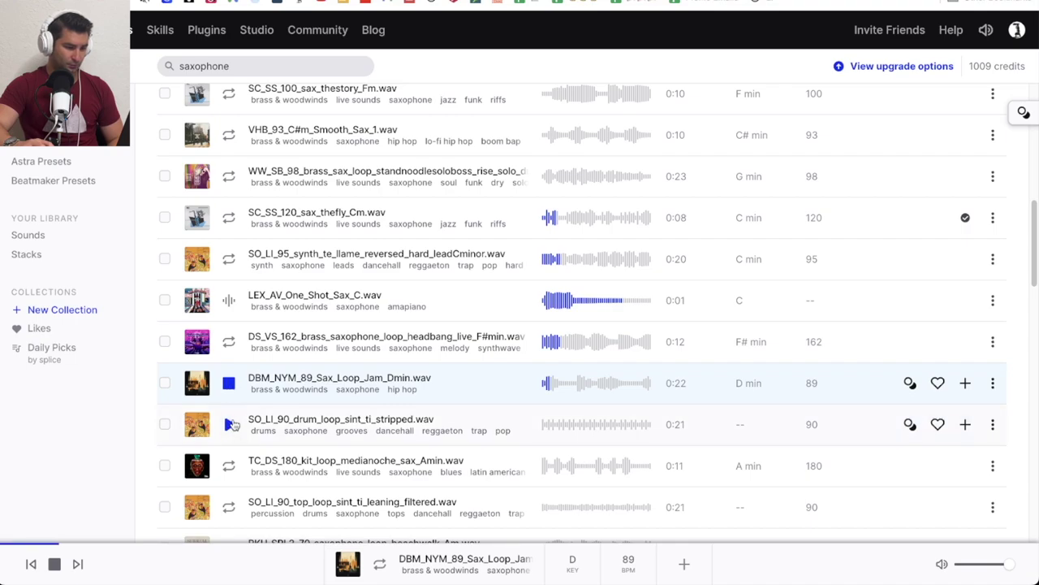
pyautogui.click(231, 424)
pyautogui.click(230, 465)
pyautogui.scroll(-2, 232, 454)
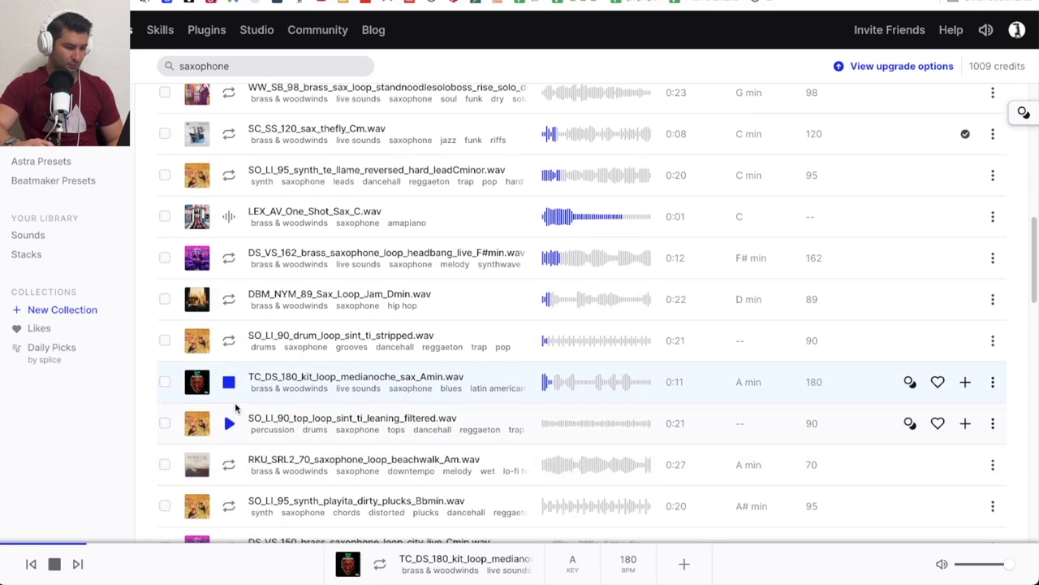
pyautogui.click(230, 383)
pyautogui.scroll(10, 344, 459)
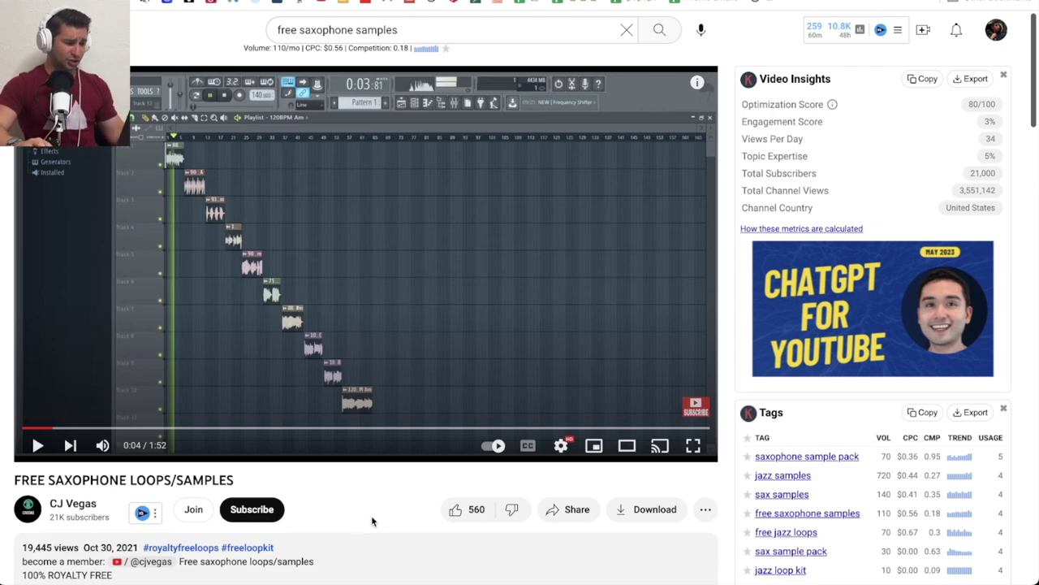
# Play the FREE SAXOPHONE LOOPS/SAMPLES video from near the start, skipping ahead to 0:08
pyautogui.scroll(-1, 371, 514)
pyautogui.scroll(1, 378, 401)
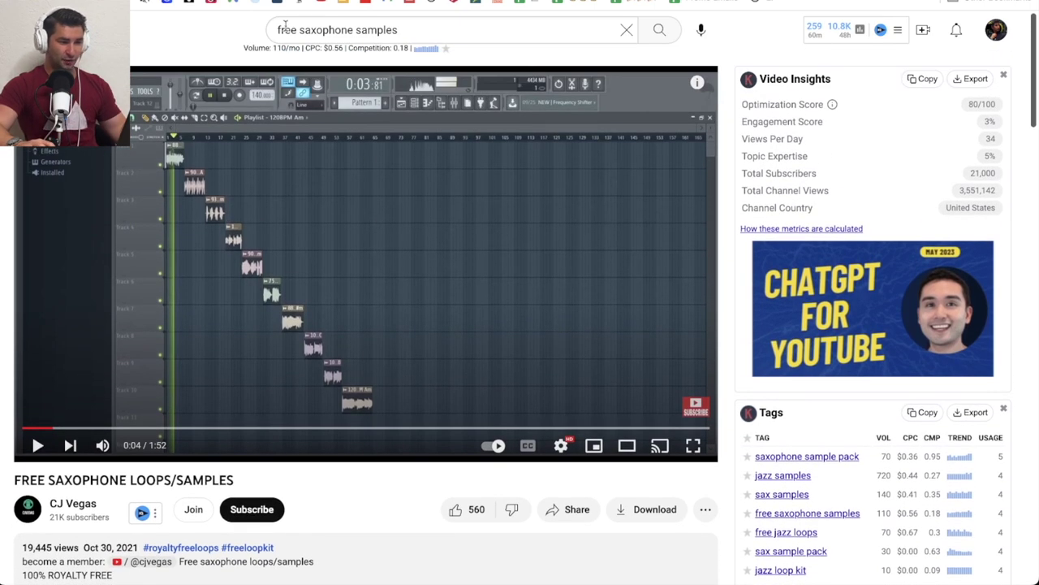
pyautogui.scroll(-1, 325, 381)
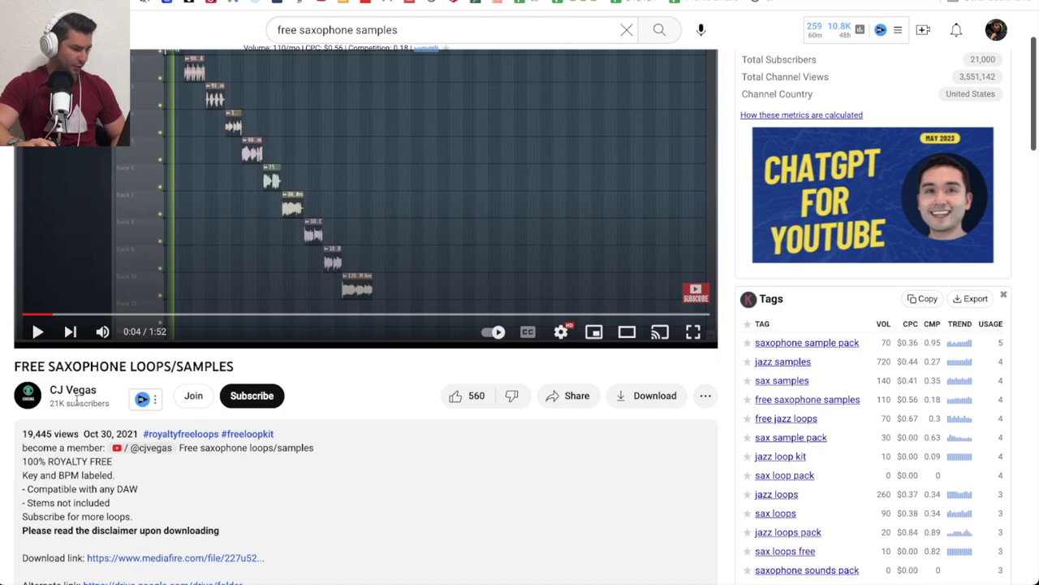
pyautogui.scroll(1, 123, 399)
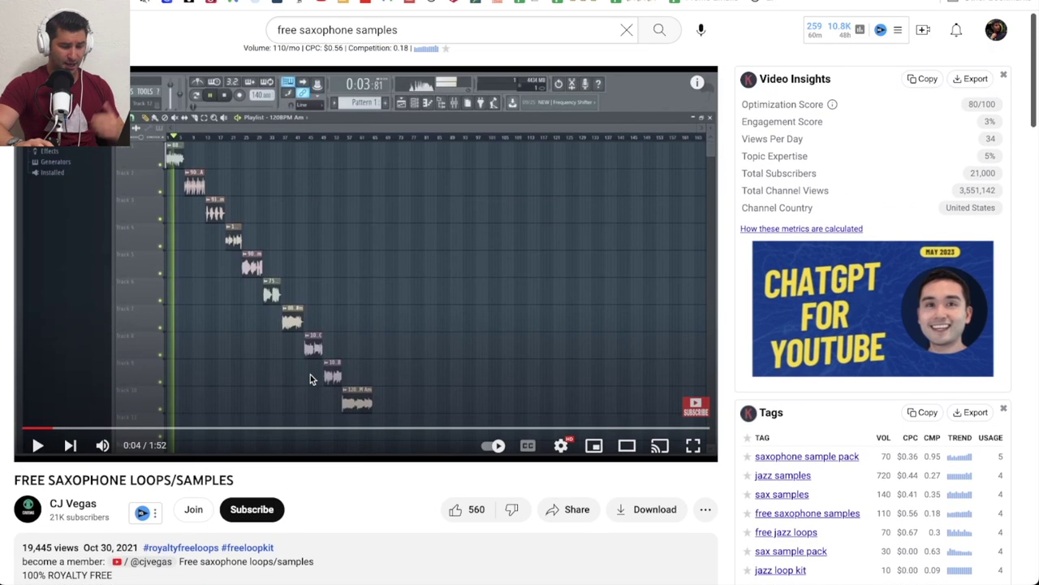
pyautogui.click(31, 427)
pyautogui.click(37, 445)
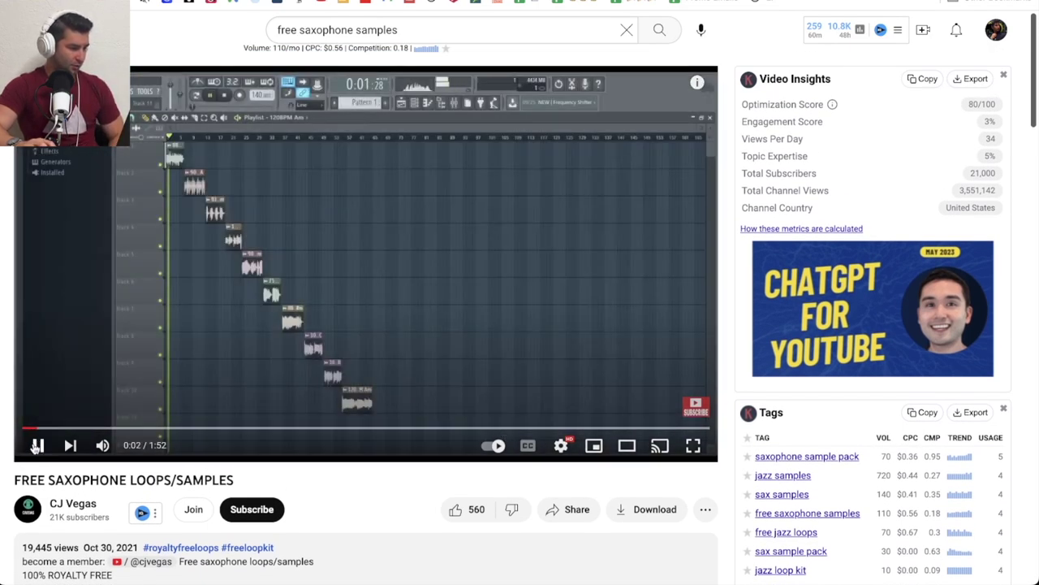
pyautogui.click(77, 428)
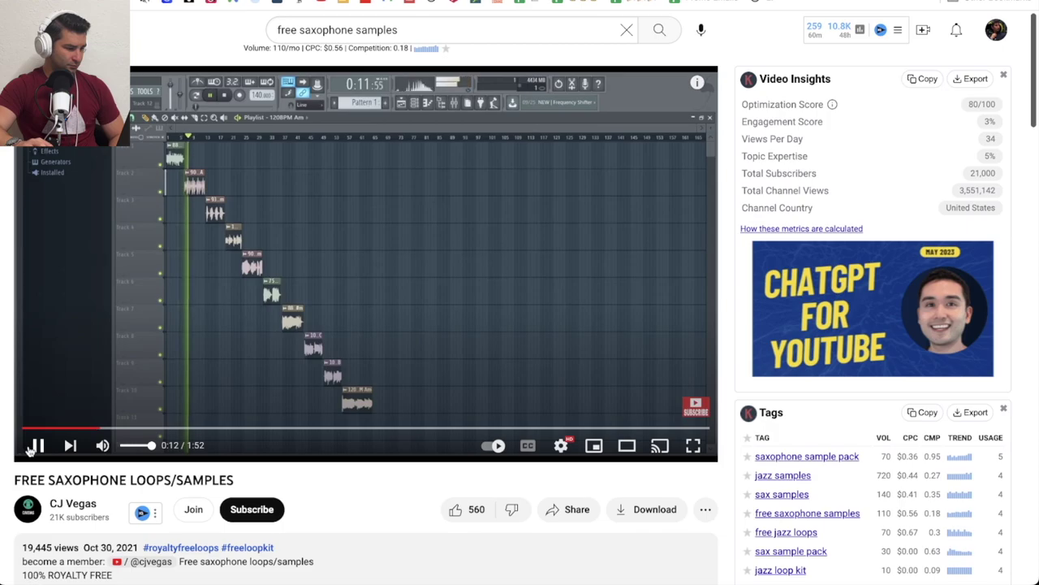
# Check the Google results for free saxophone samples, then return to the video
pyautogui.scroll(-5, 226, 309)
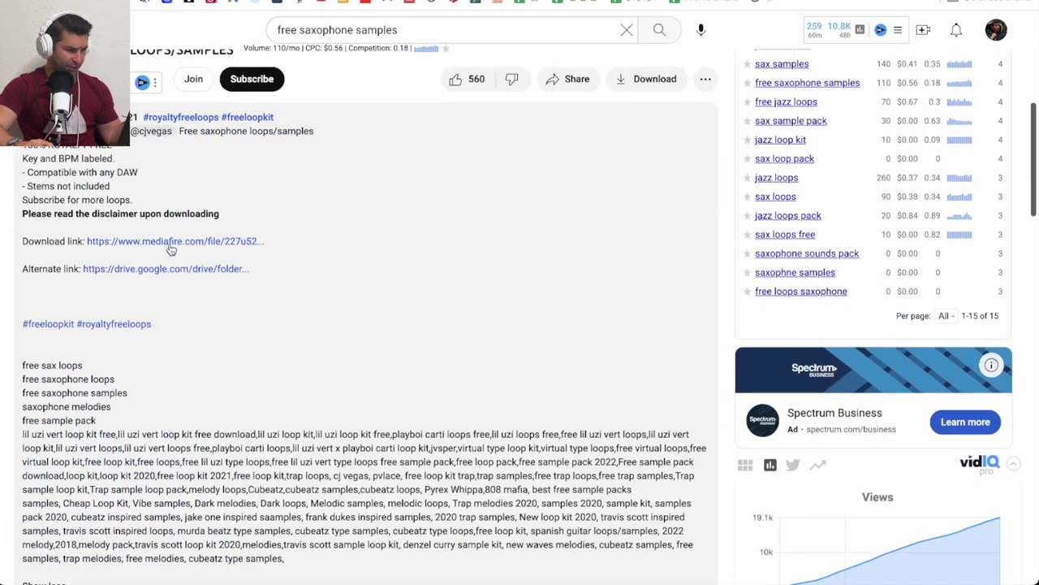
pyautogui.scroll(5, 359, 420)
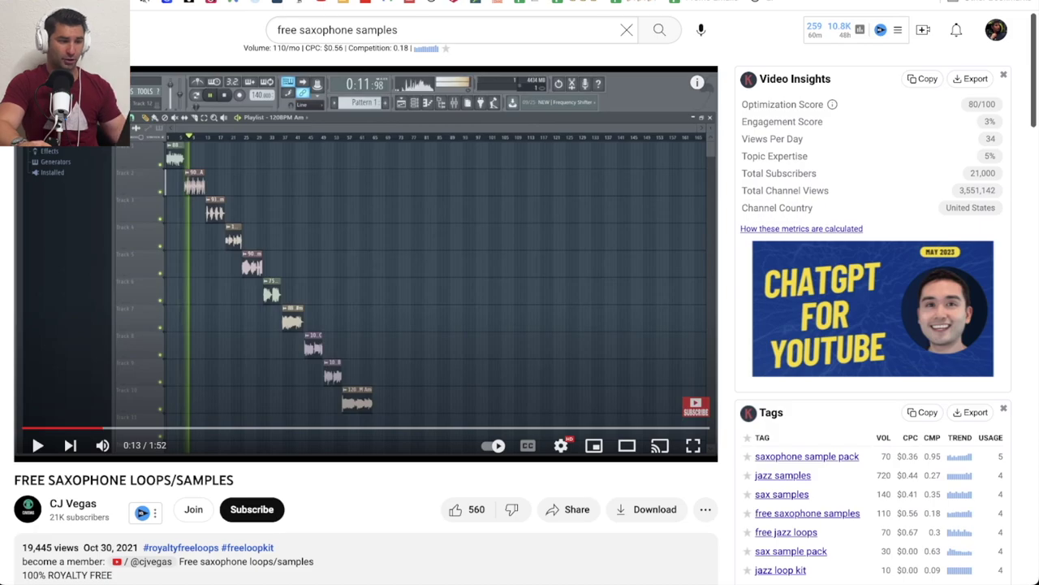
pyautogui.click(451, 4)
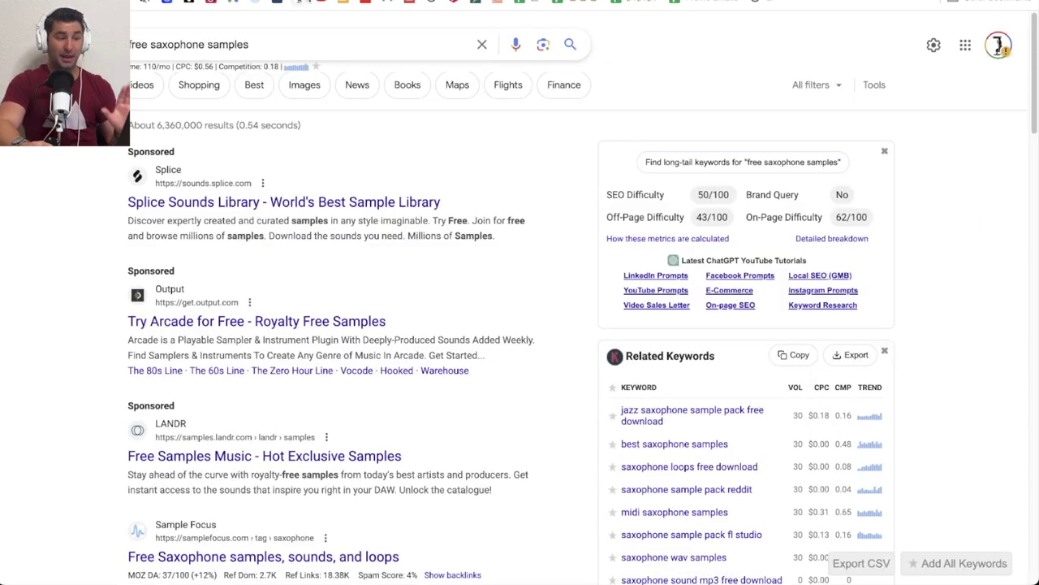
pyautogui.hotkey('ctrl', 'Tab')
pyautogui.scroll(-3, 357, 496)
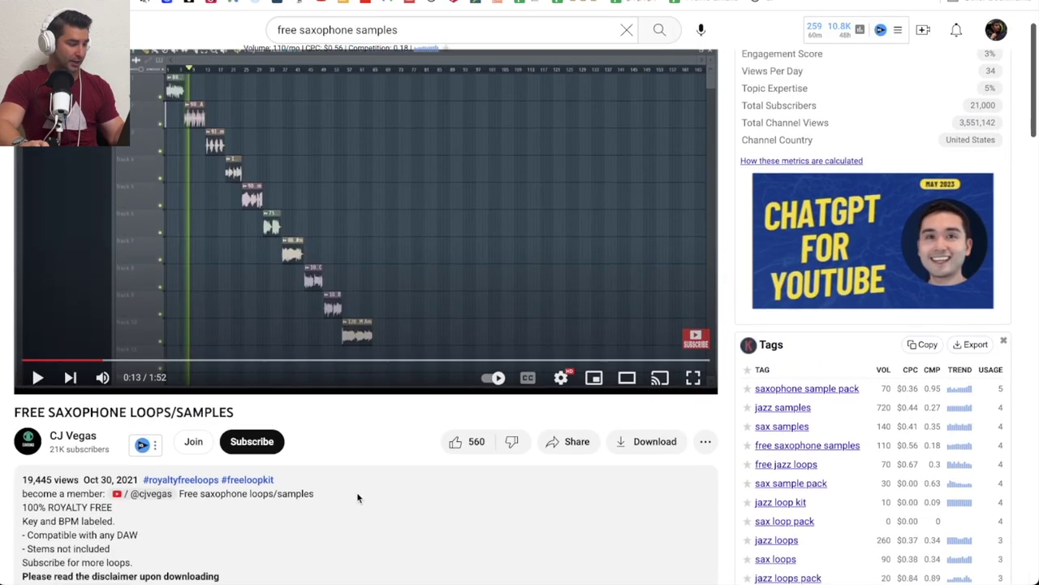
pyautogui.scroll(3, 362, 489)
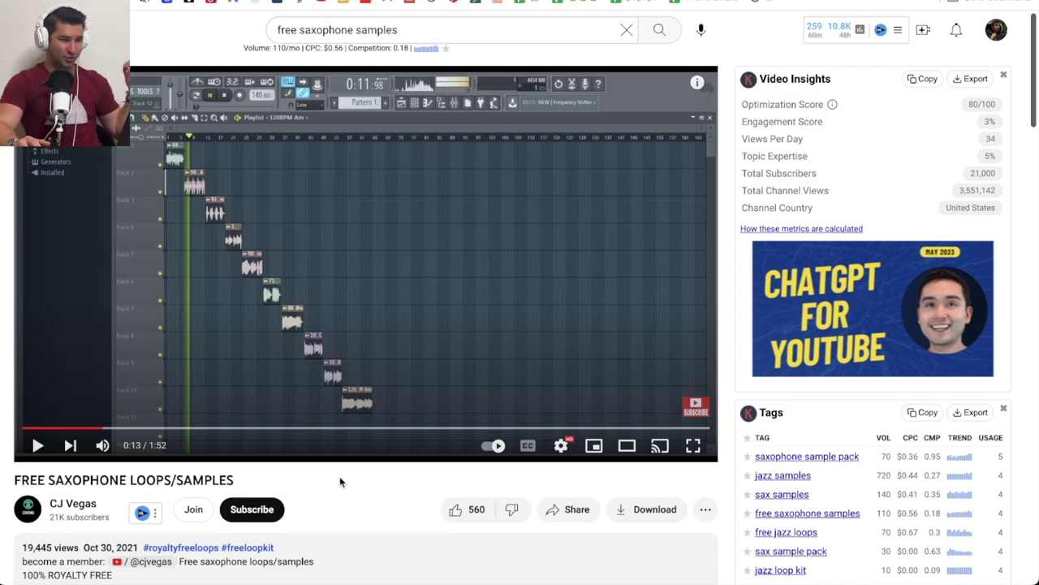
# In Ableton Live, insert an audio track and delete the DSK Saxophones and UVI Workstation tracks
pyautogui.moveTo(316, 569)
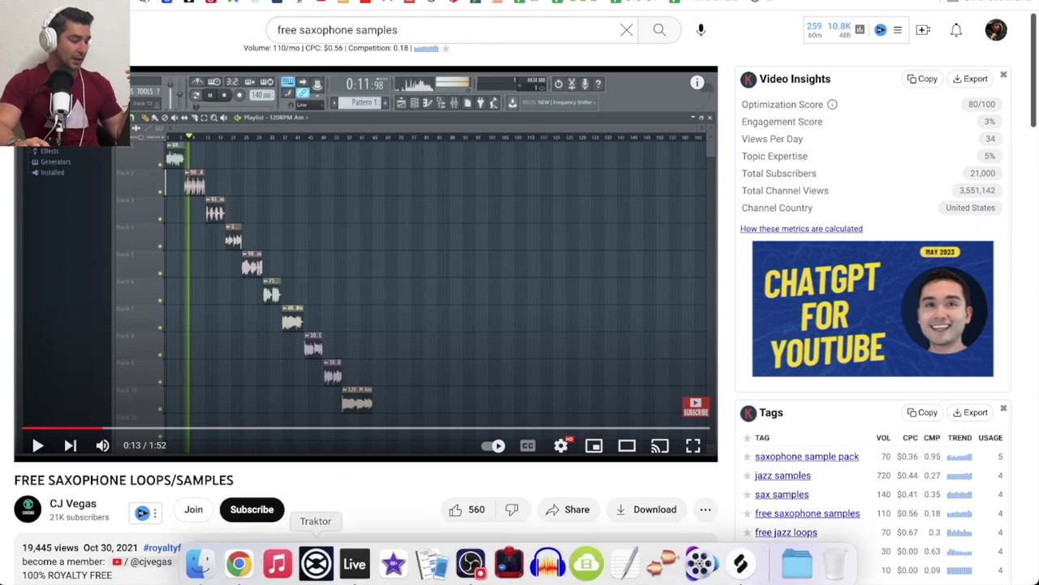
pyautogui.click(354, 563)
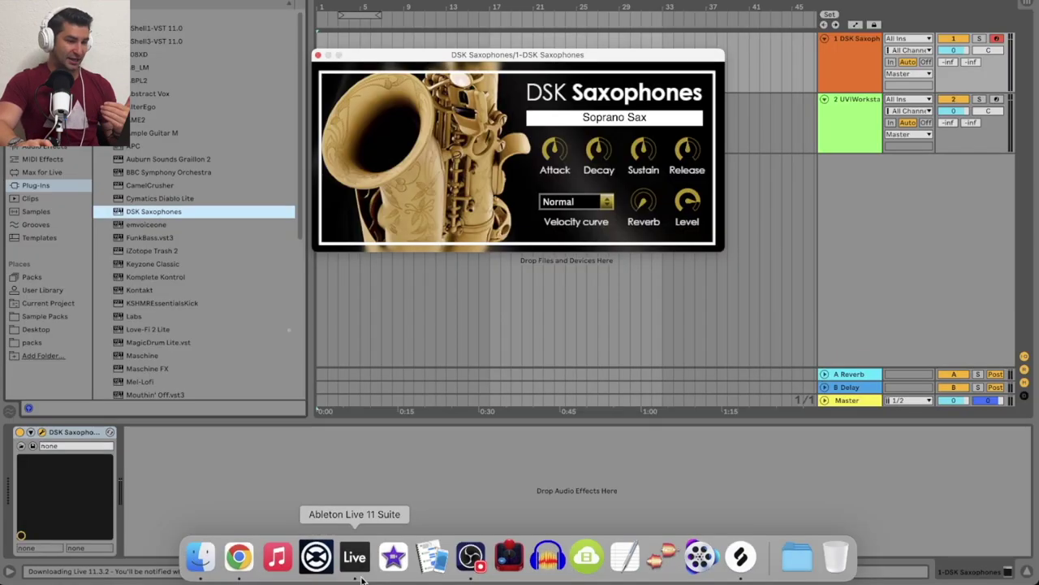
pyautogui.press('Delete')
pyautogui.rightClick(849, 65)
pyautogui.click(895, 140)
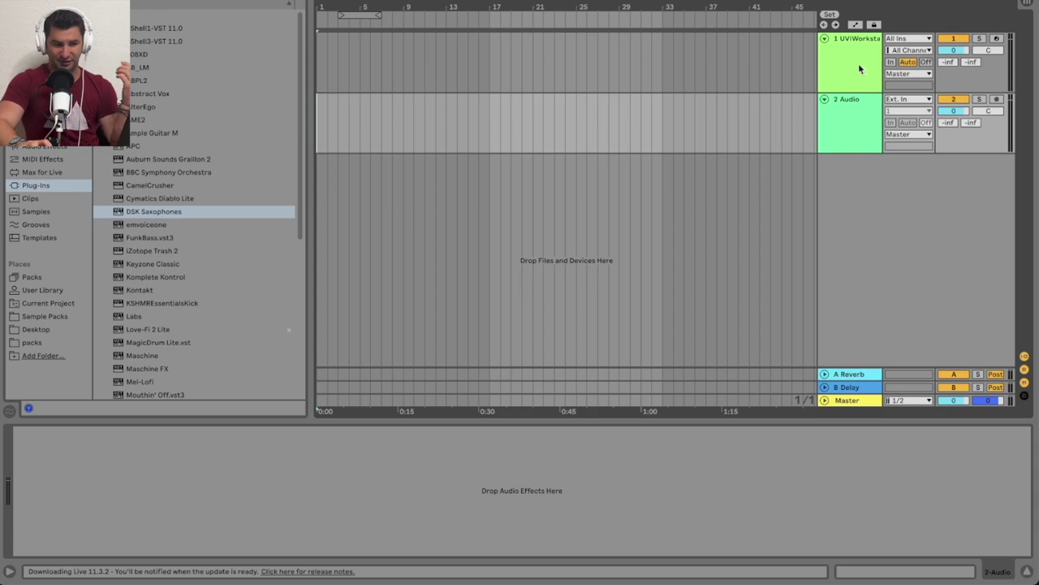
pyautogui.click(860, 69)
pyautogui.press('Delete')
# Drag SC_SS_100_sax_almostthere_C.wav from Saxophone > Loops > 100_BPM onto the audio track
pyautogui.click(76, 339)
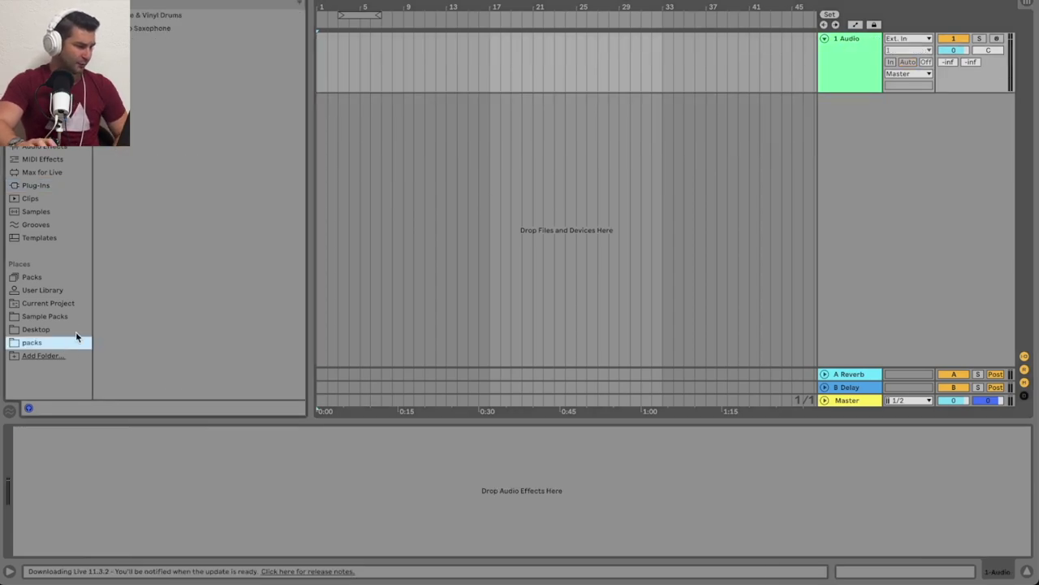
pyautogui.click(150, 28)
pyautogui.click(130, 28)
pyautogui.click(151, 53)
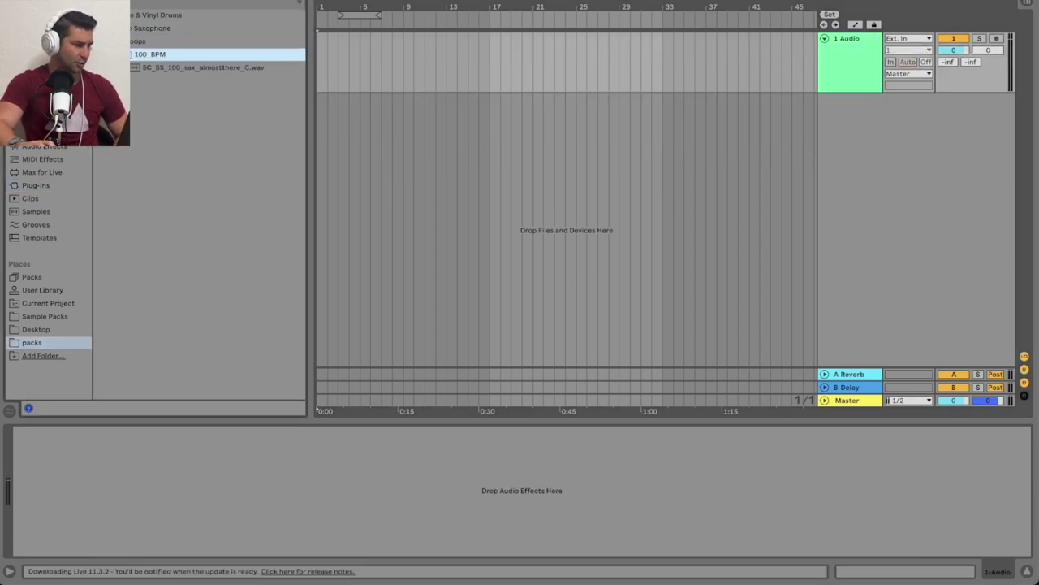
pyautogui.moveTo(136, 67); pyautogui.dragTo(321, 33)
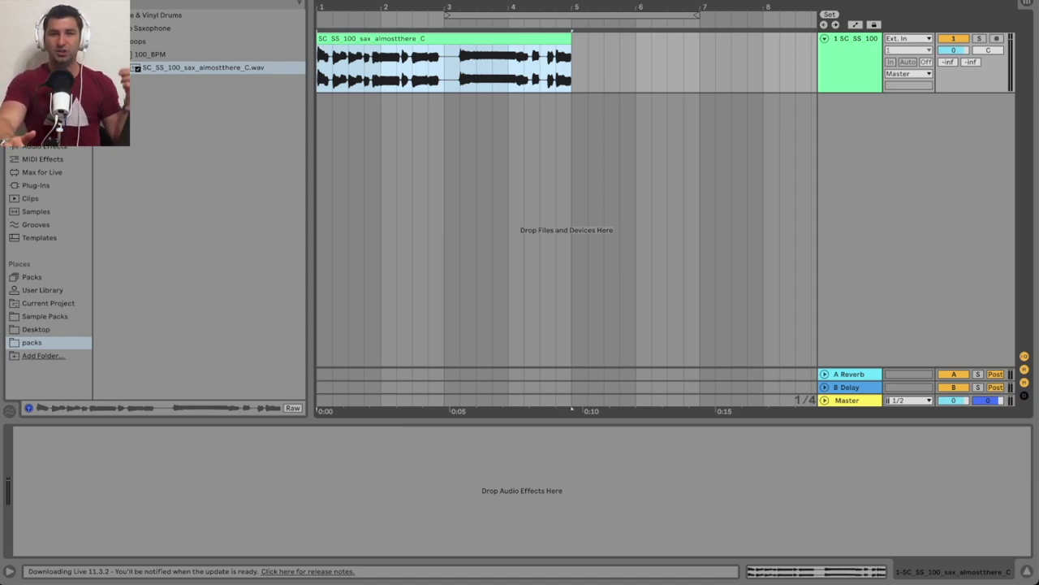
pyautogui.click(431, 138)
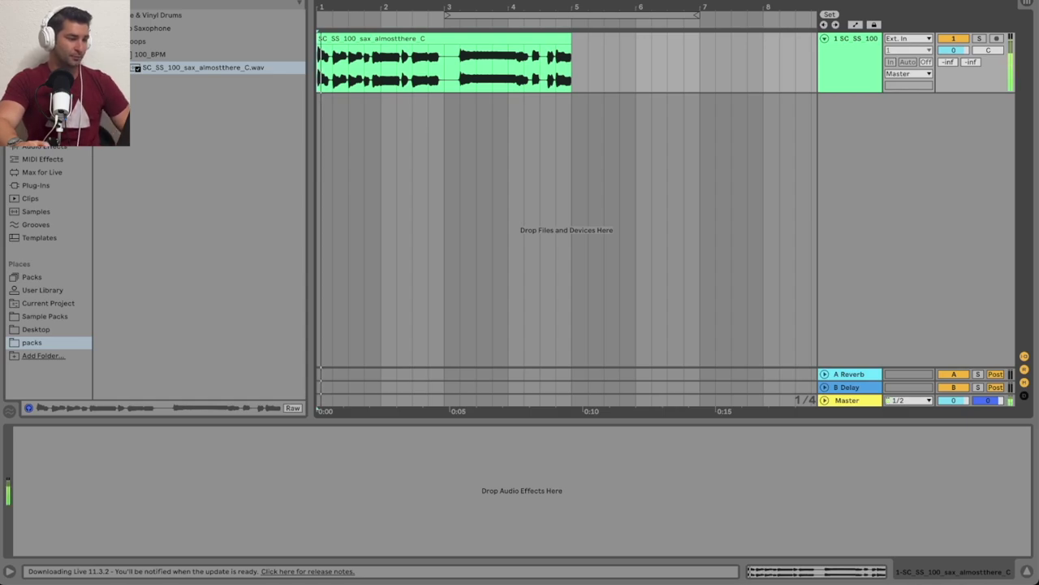
# Play and stop the sax loop, then add EQ Eight from Audio Effects to track 1
pyautogui.press('space')
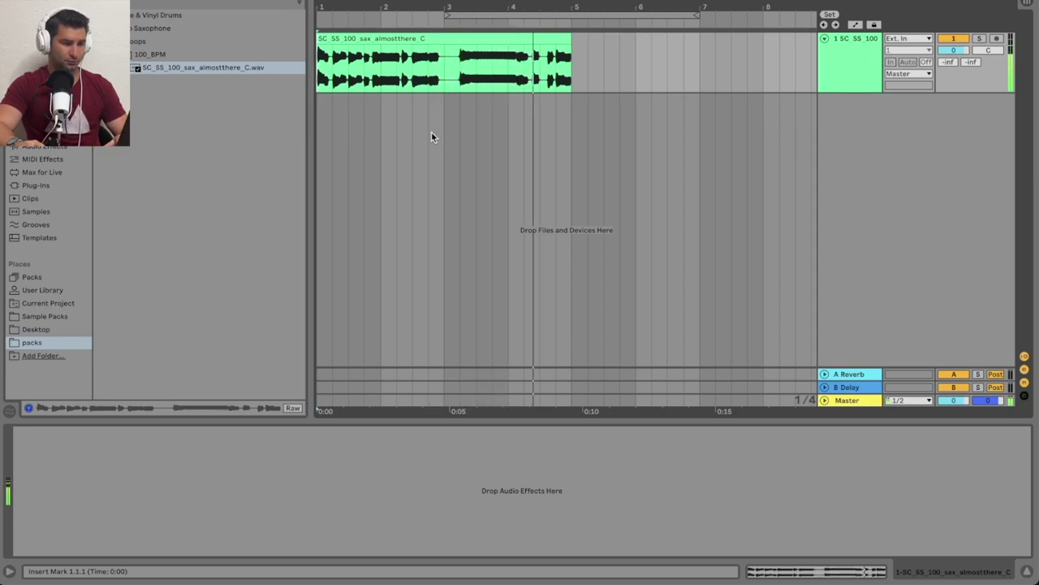
pyautogui.press('space')
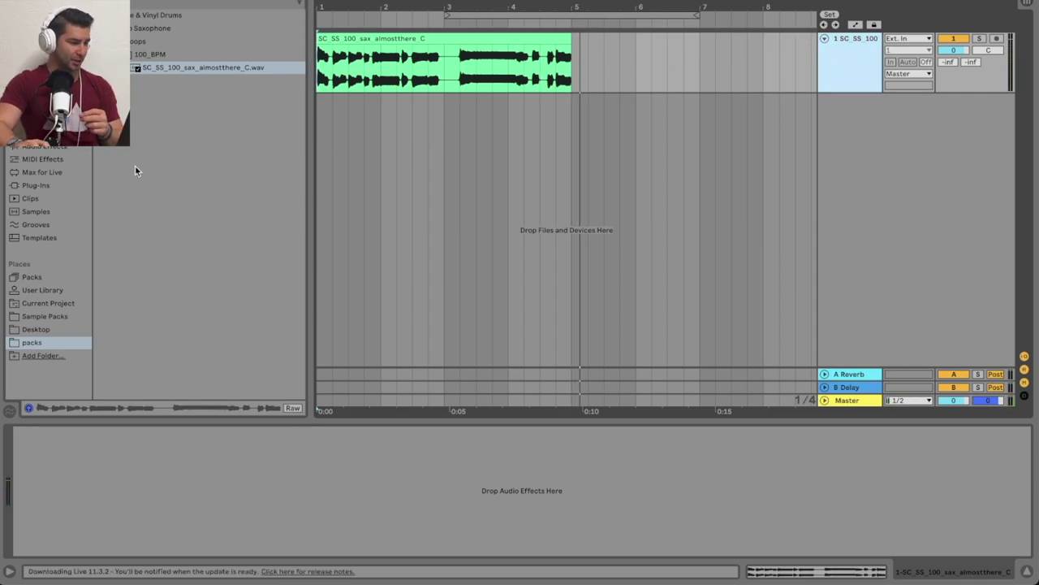
pyautogui.click(70, 147)
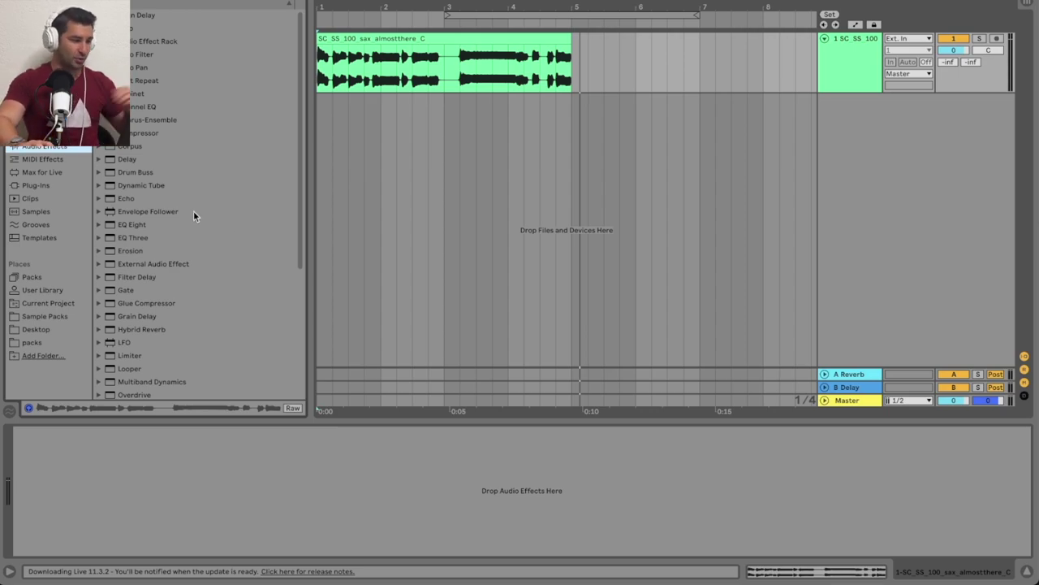
pyautogui.doubleClick(167, 225)
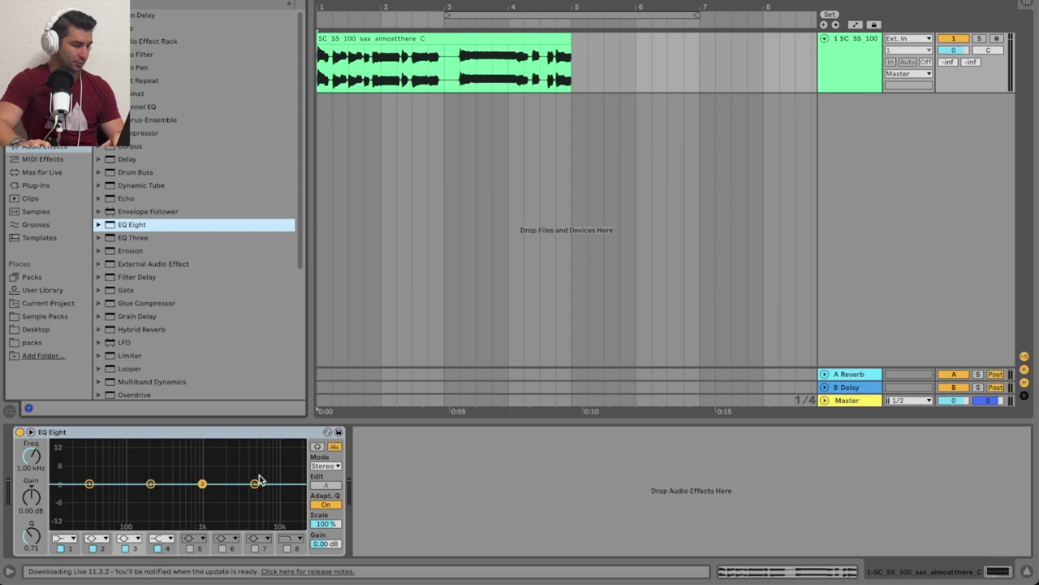
# Make EQ Eight band 1 a low cut and tune it by ear to about 303 Hz
pyautogui.press('space')
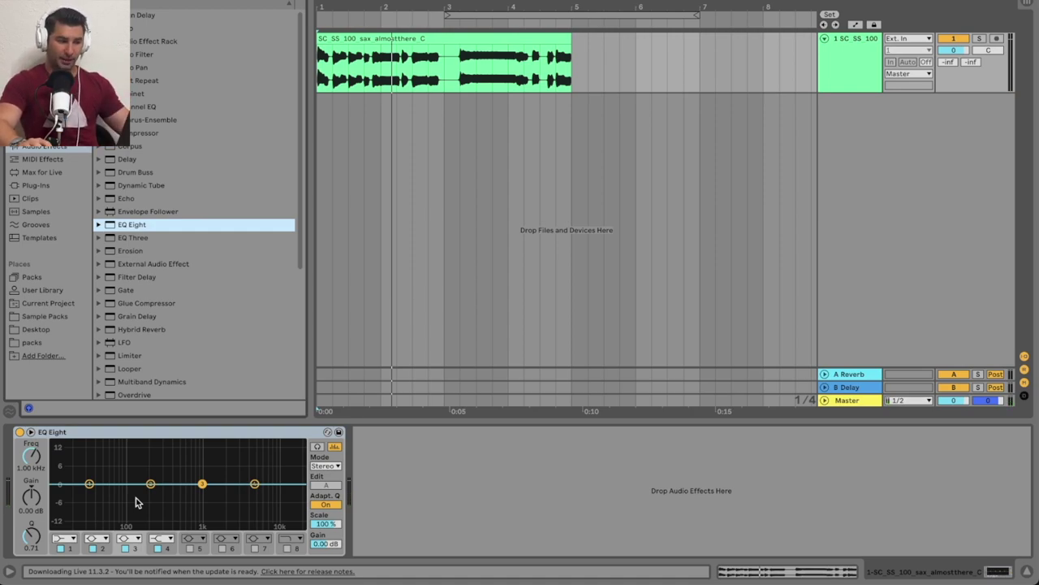
pyautogui.click(64, 538)
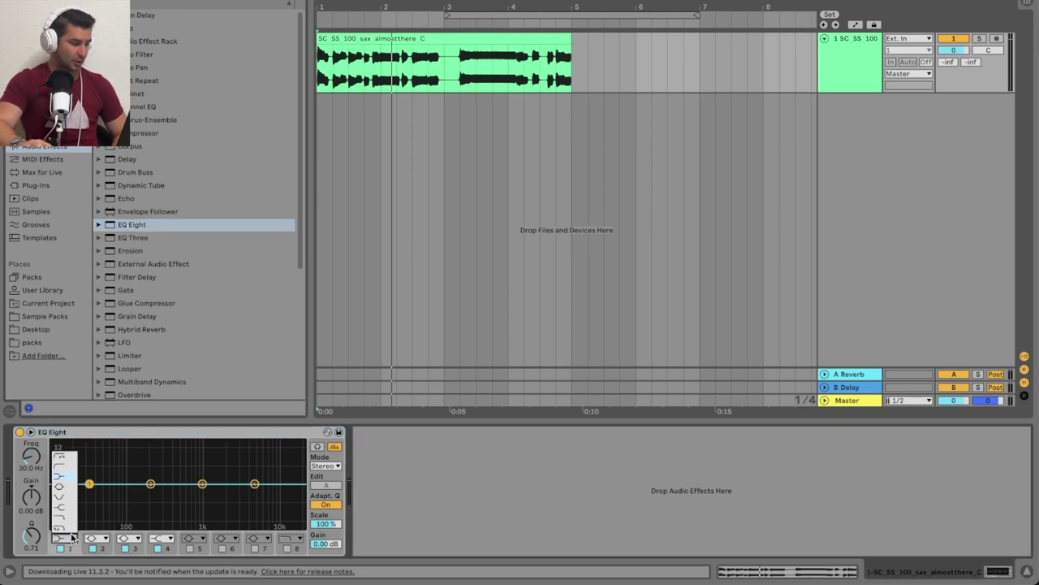
pyautogui.click(71, 470)
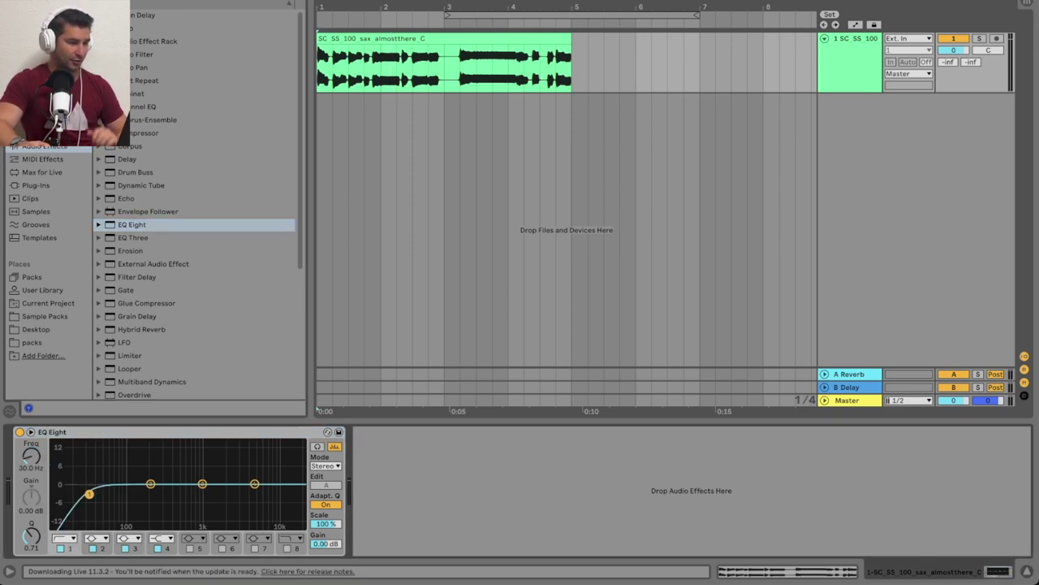
pyautogui.press('space')
pyautogui.moveTo(90, 493); pyautogui.dragTo(171, 492)
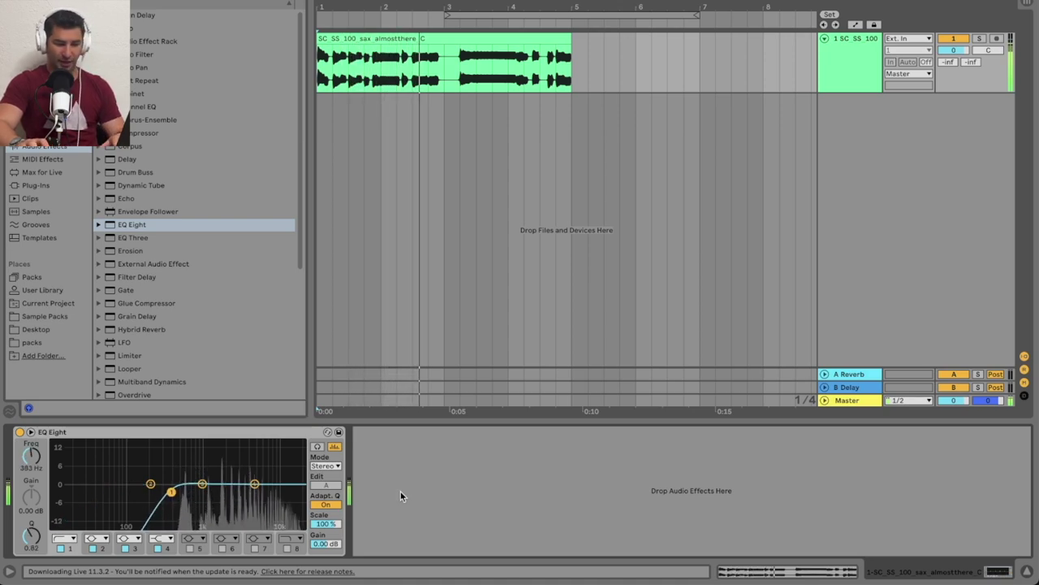
pyautogui.press('space')
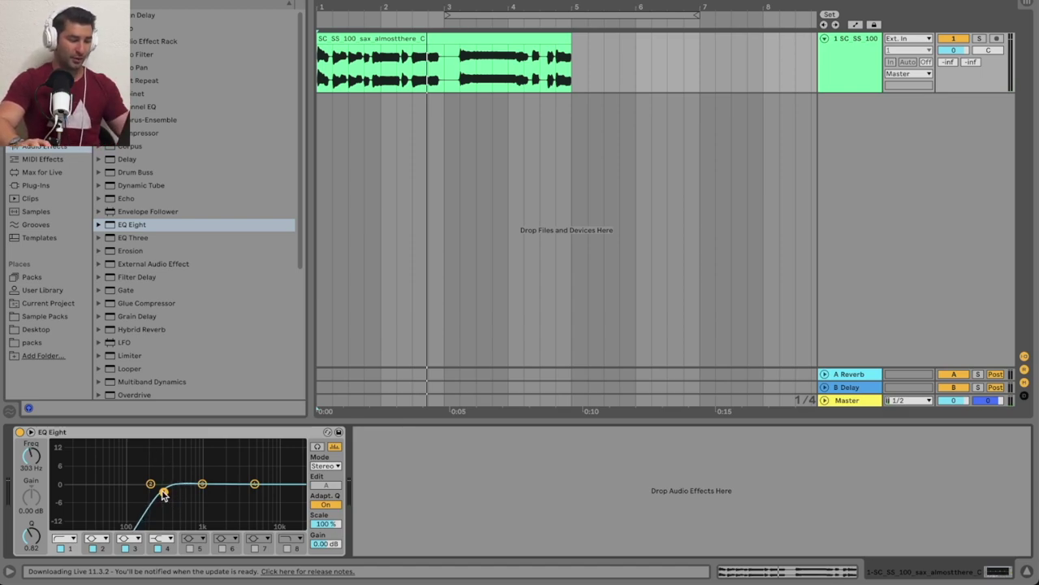
pyautogui.moveTo(163, 492); pyautogui.dragTo(64, 496)
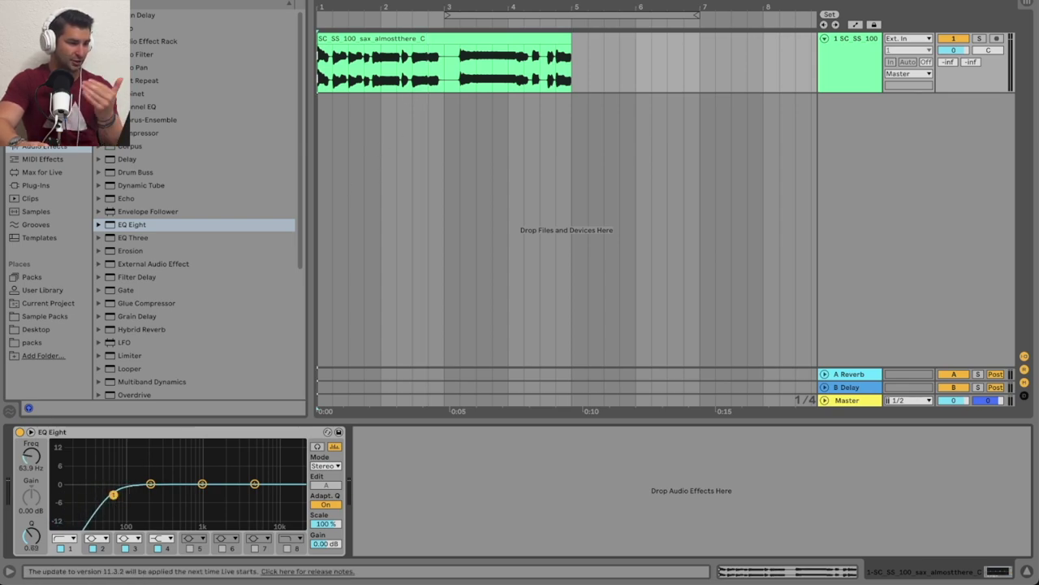
pyautogui.press('space')
pyautogui.moveTo(114, 494); pyautogui.dragTo(163, 492)
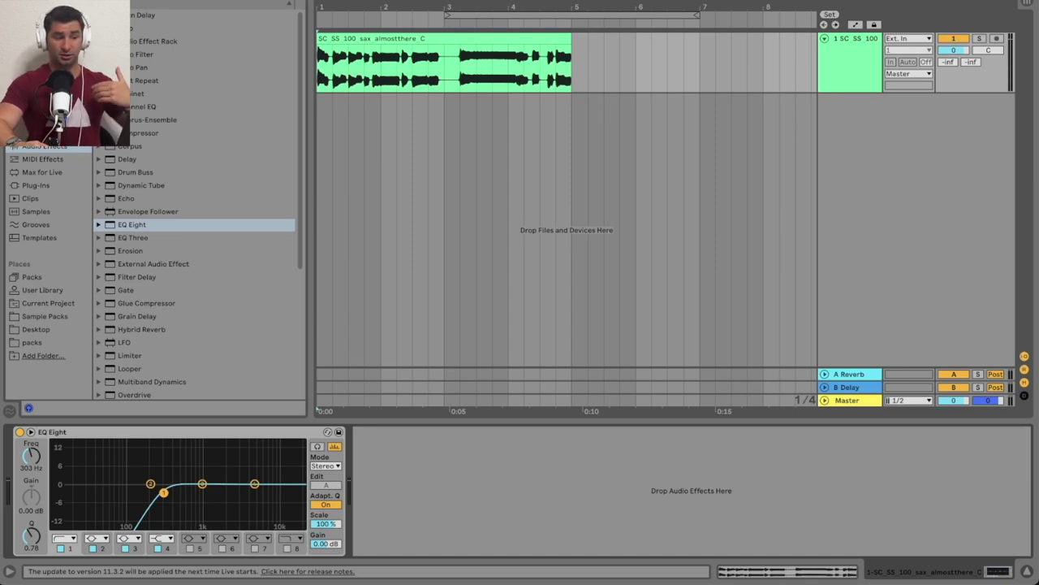
# Browse Sample Packs to the XLNT-Skrilla Loops > Full Loops folder
pyautogui.click(45, 316)
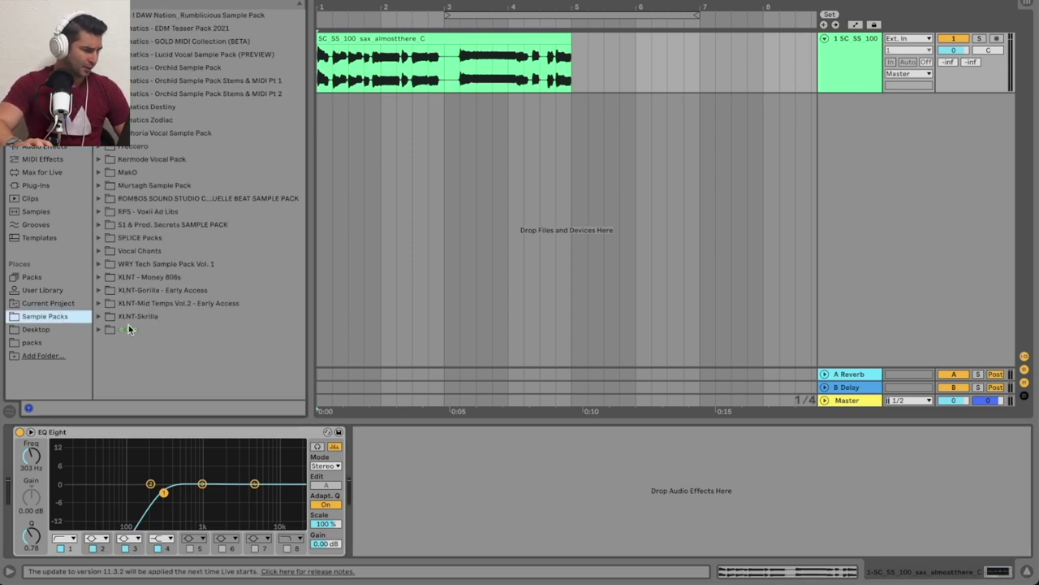
pyautogui.click(101, 292)
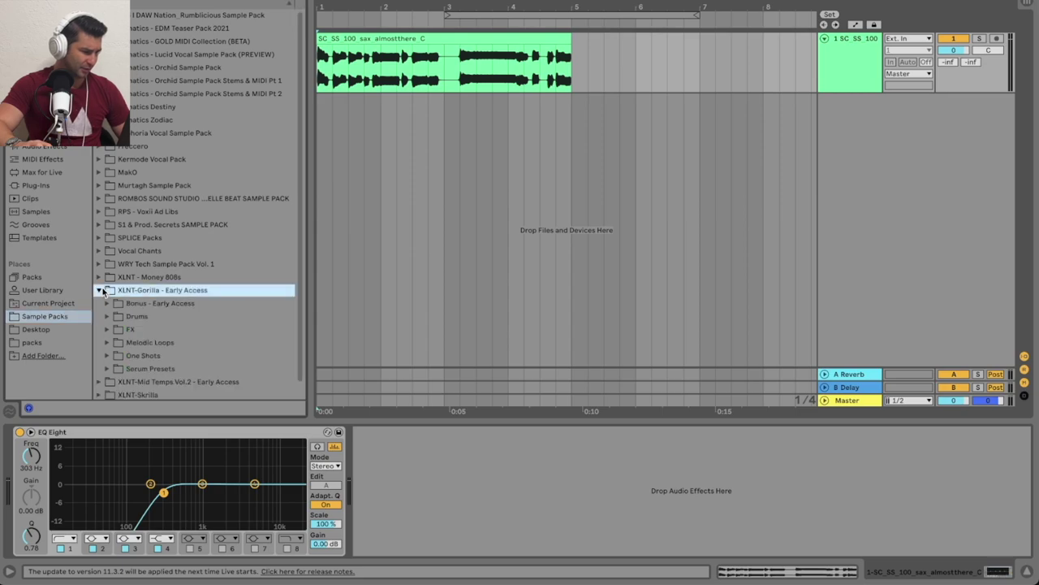
pyautogui.click(99, 290)
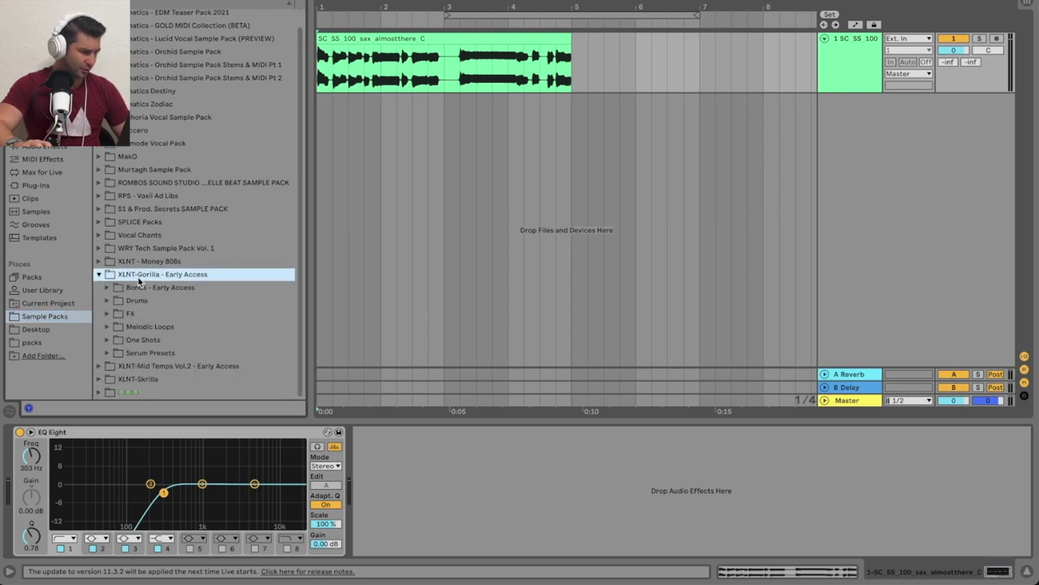
pyautogui.click(98, 276)
pyautogui.click(146, 228)
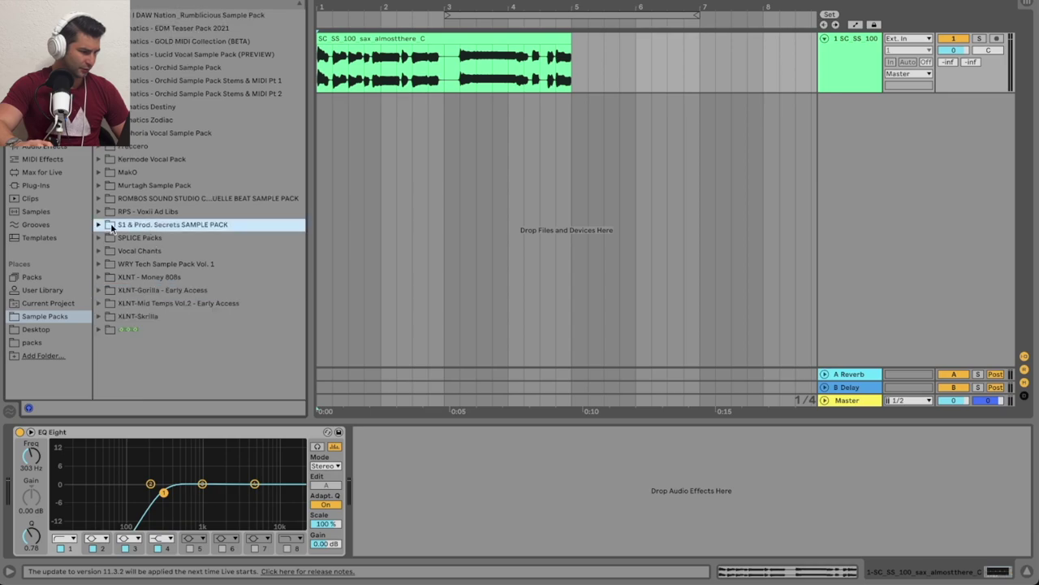
pyautogui.click(99, 225)
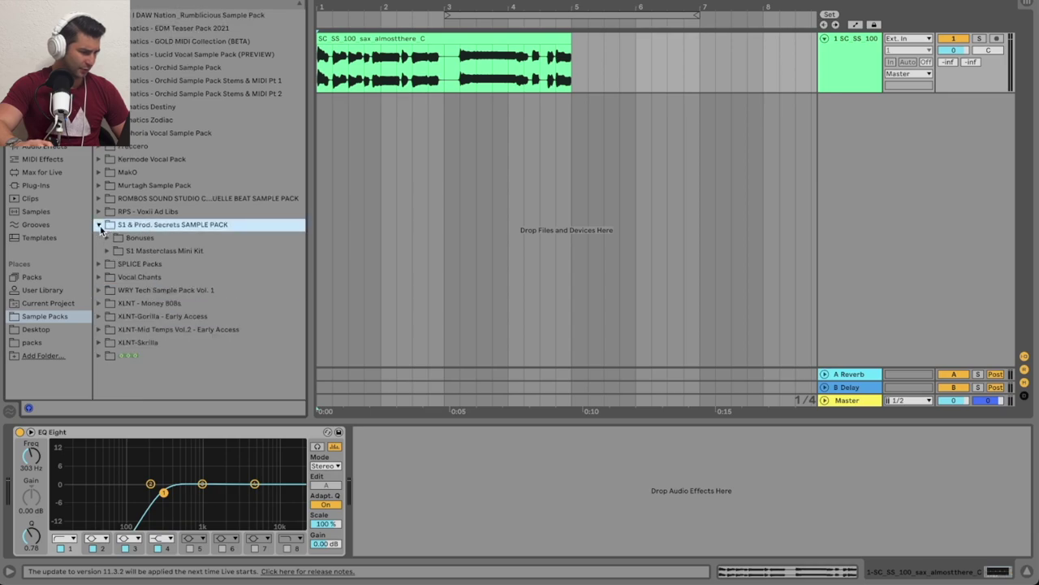
pyautogui.click(101, 342)
pyautogui.click(105, 339)
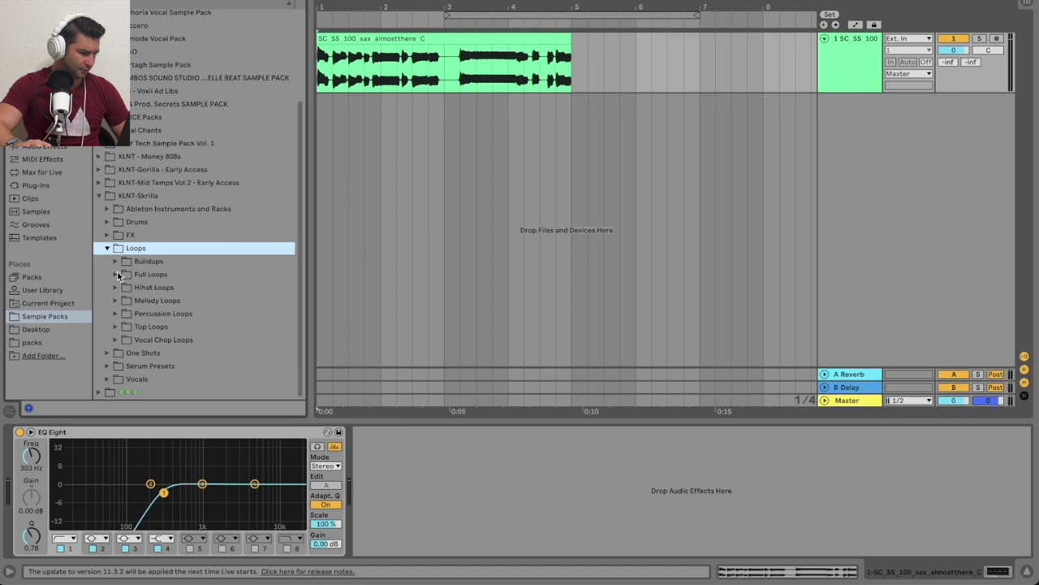
pyautogui.click(117, 276)
# Preview the 110bpm full loops and add the Electro House loop on a new track at -11.6 dB
pyautogui.click(158, 300)
pyautogui.scroll(-2, 158, 301)
pyautogui.click(183, 224)
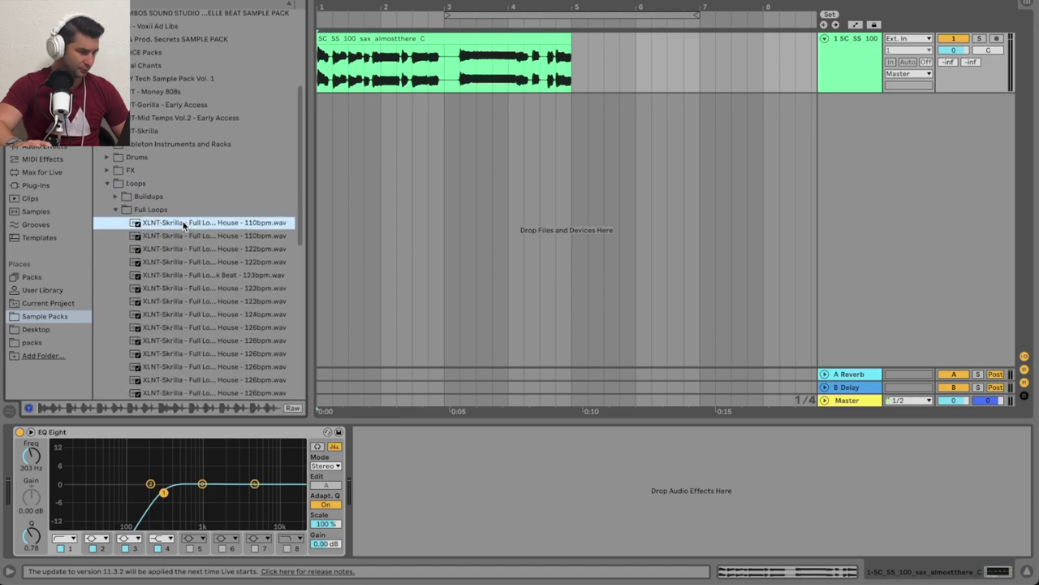
pyautogui.click(180, 240)
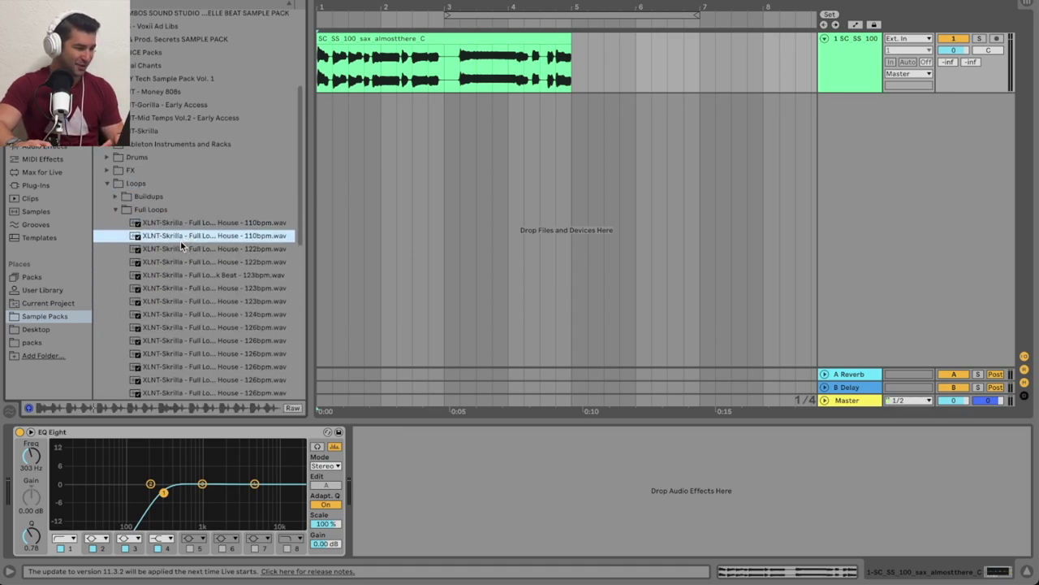
pyautogui.moveTo(341, 186); pyautogui.dragTo(318, 145)
pyautogui.press('space')
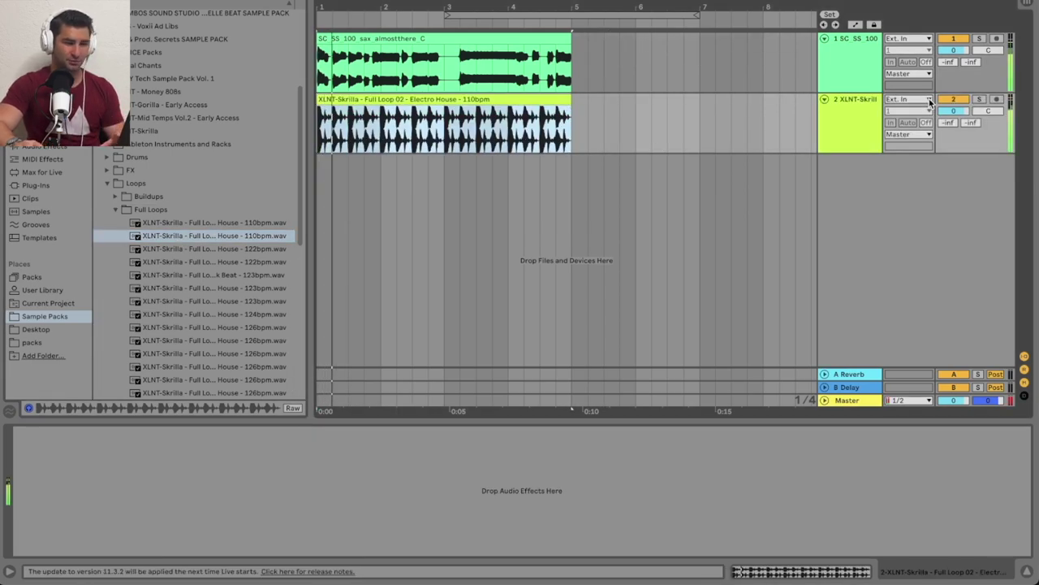
pyautogui.moveTo(953, 110); pyautogui.dragTo(953, 123)
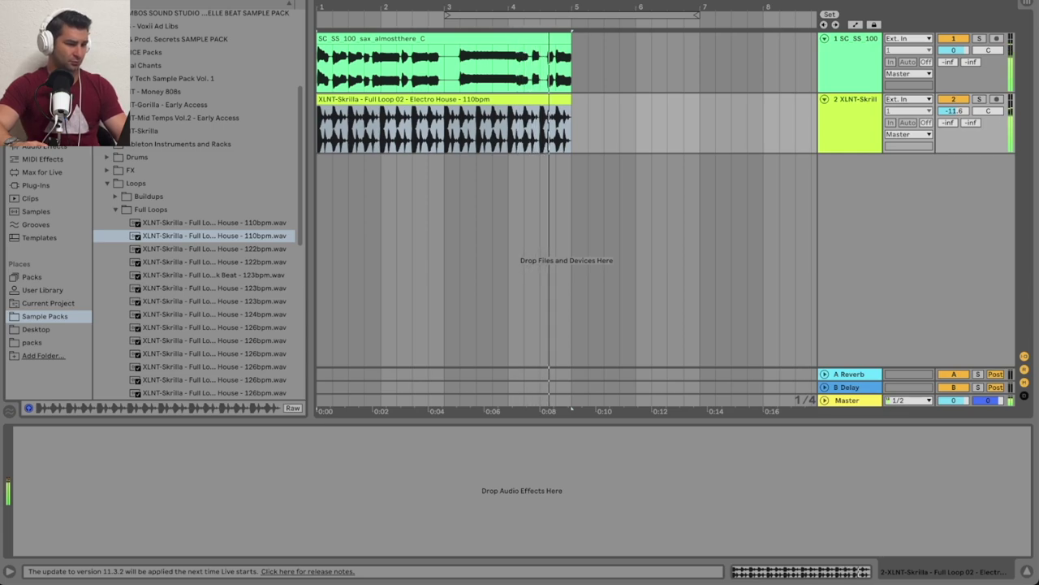
pyautogui.click(459, 6)
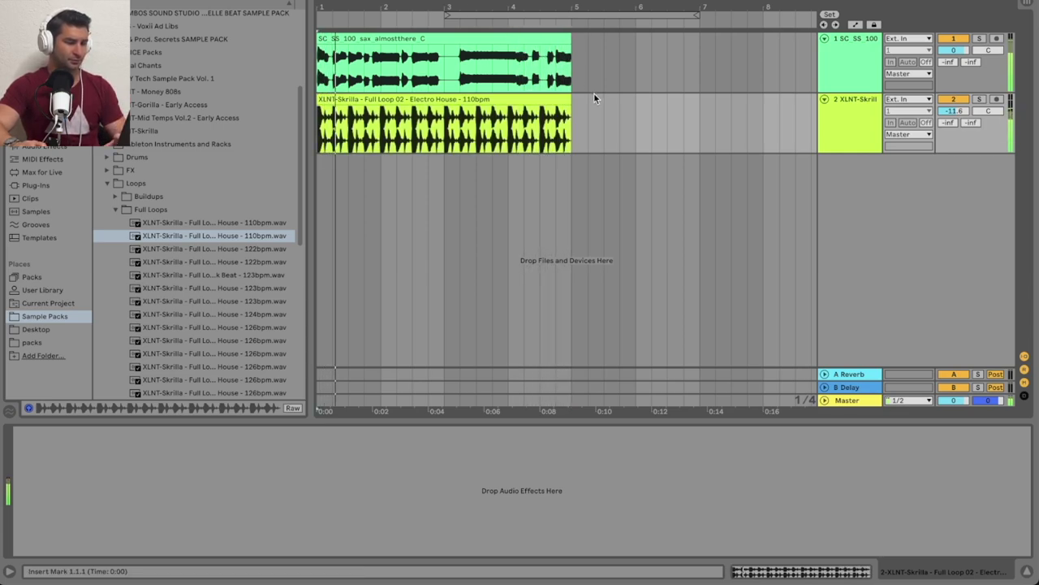
# Lower the drum loop track to -14.3 dB and bring the YouTube saxophone samples video back up
pyautogui.moveTo(954, 110); pyautogui.dragTo(954, 122)
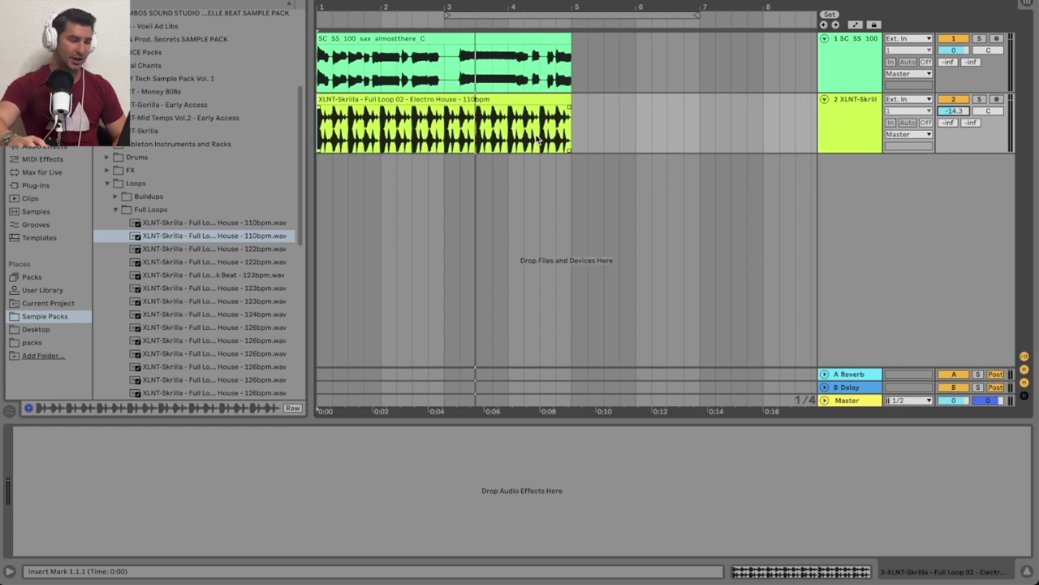
pyautogui.scroll(5, 276, 203)
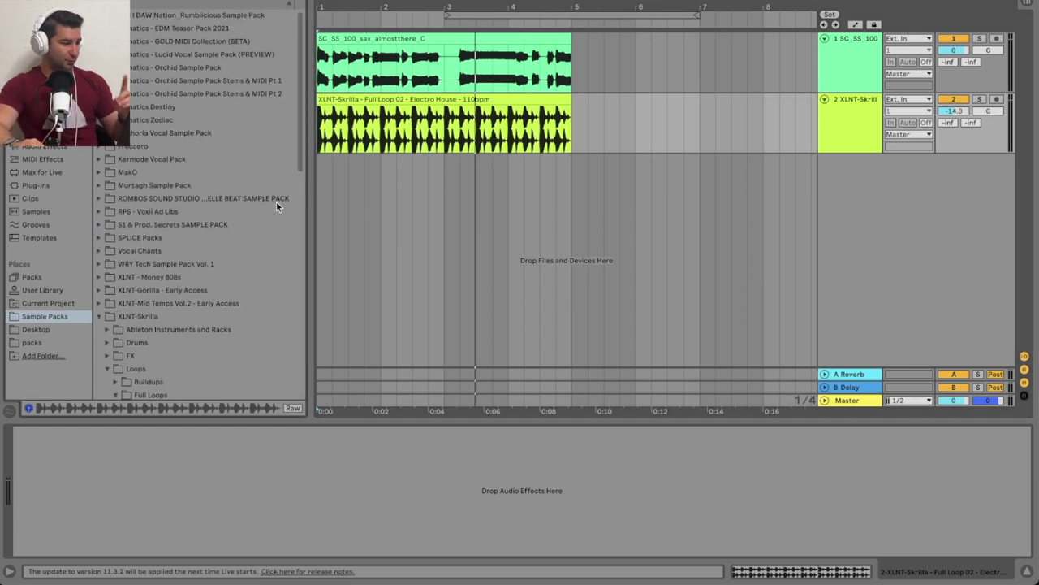
pyautogui.moveTo(235, 581)
pyautogui.click(238, 559)
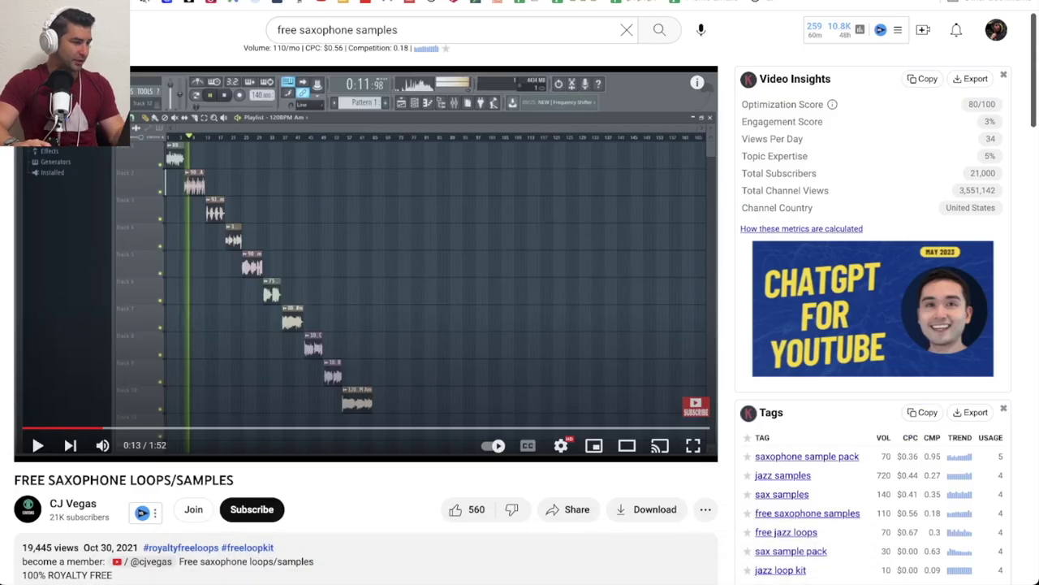
# Search the Splice sample browser for 'crowd'
pyautogui.hotkey('ctrl', 'Tab')
pyautogui.click(321, 74)
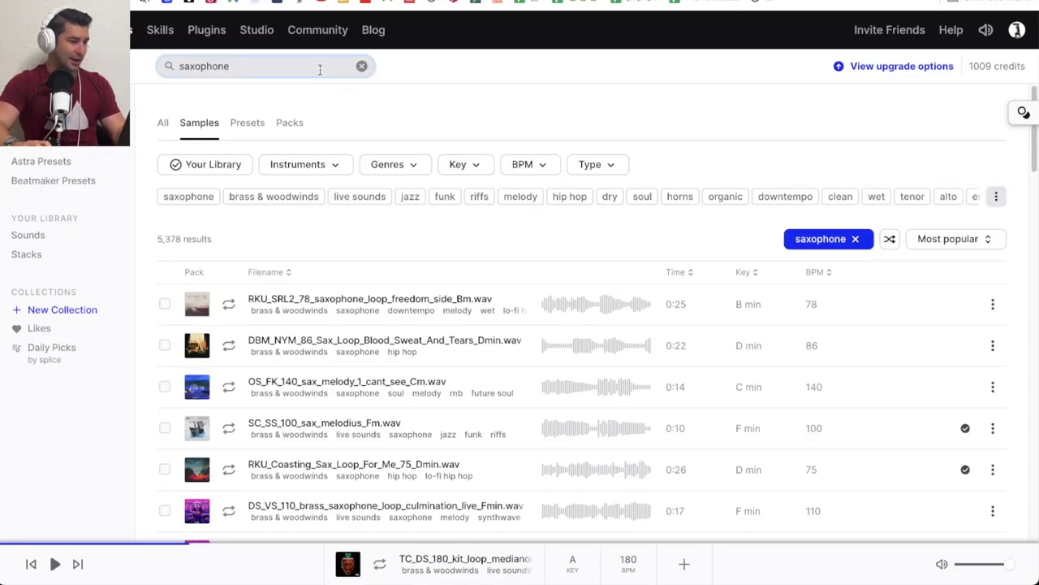
pyautogui.write('crowd')
pyautogui.press('Return')
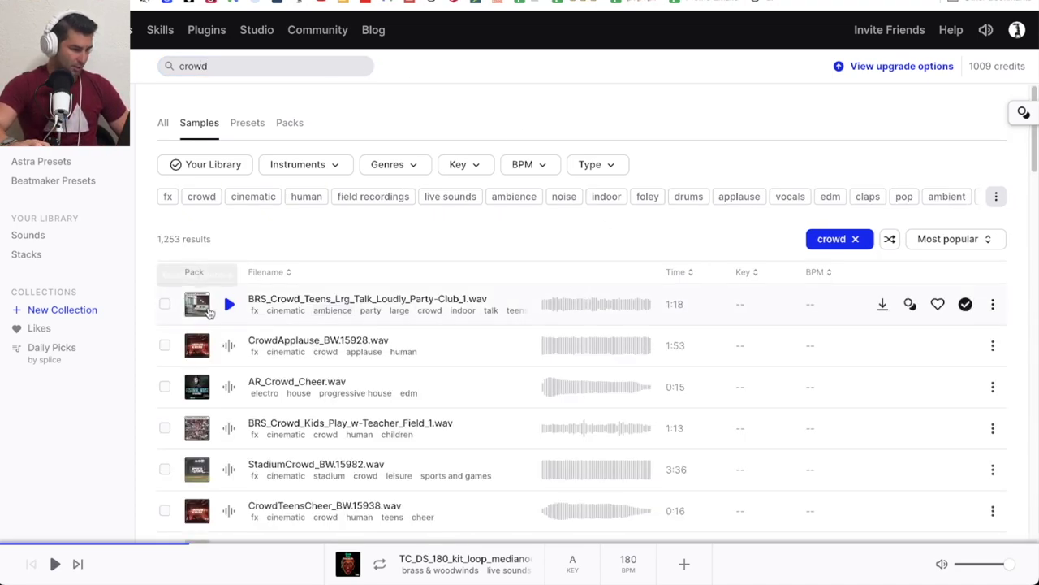
# Preview the top result and download BRS_Crowd_Teens_Lrg_Talk_Loudly_Party-Club_1.wav
pyautogui.click(225, 308)
pyautogui.click(225, 306)
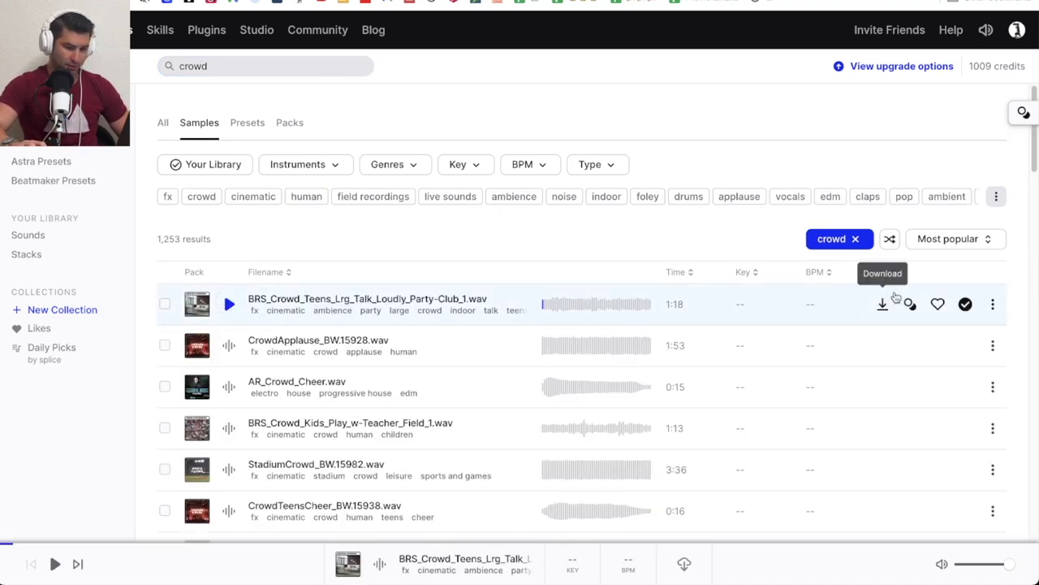
pyautogui.click(881, 305)
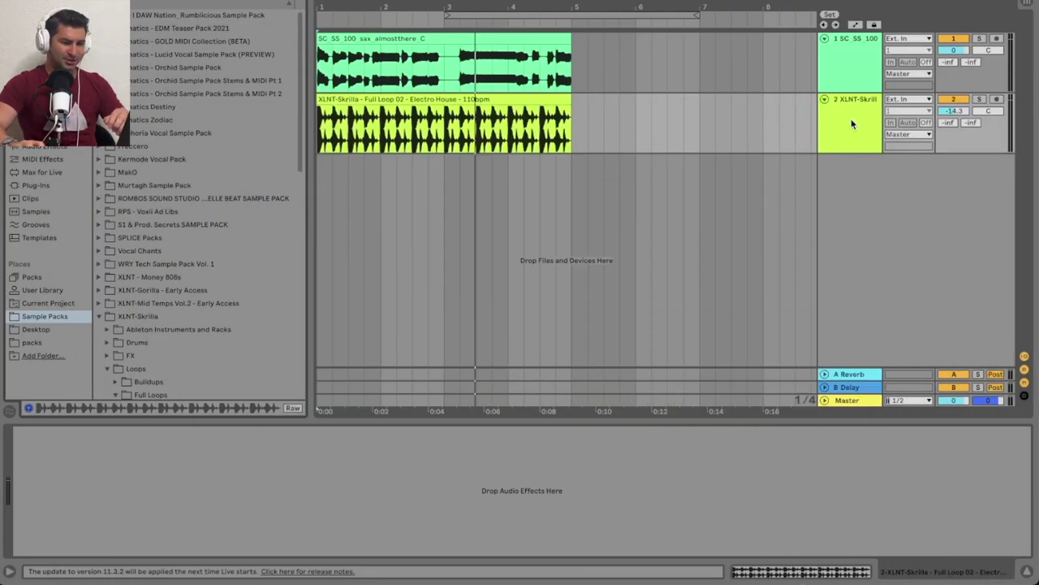
pyautogui.click(850, 122)
# Delete the leftover XLNT-Skrill track and insert a new empty audio track
pyautogui.press('Delete')
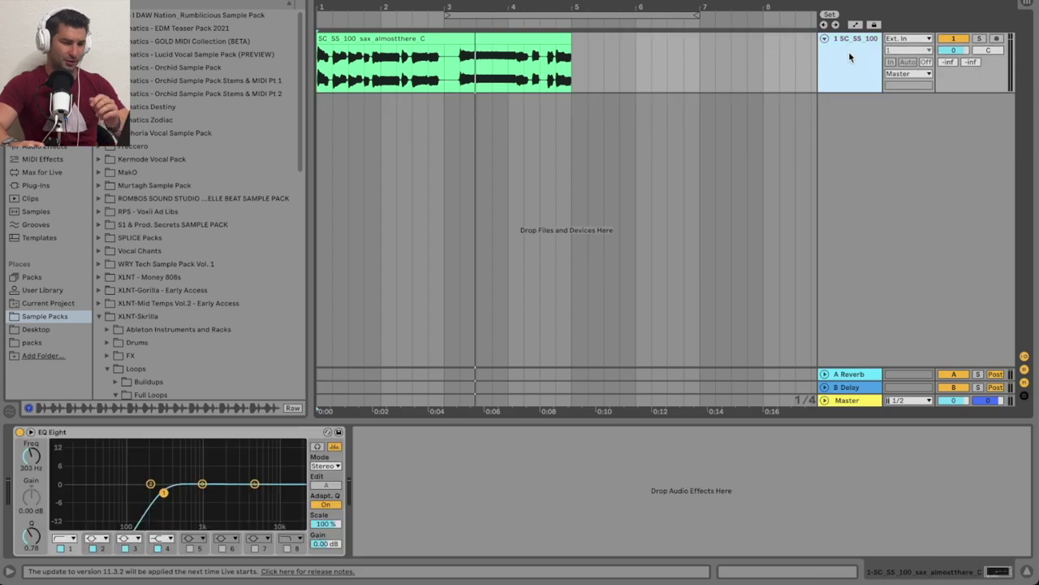
pyautogui.rightClick(849, 51)
pyautogui.click(903, 132)
# Drag the downloaded crowd-talk wav from the desktop onto track 2
pyautogui.hotkey('ctrl', 'Right')
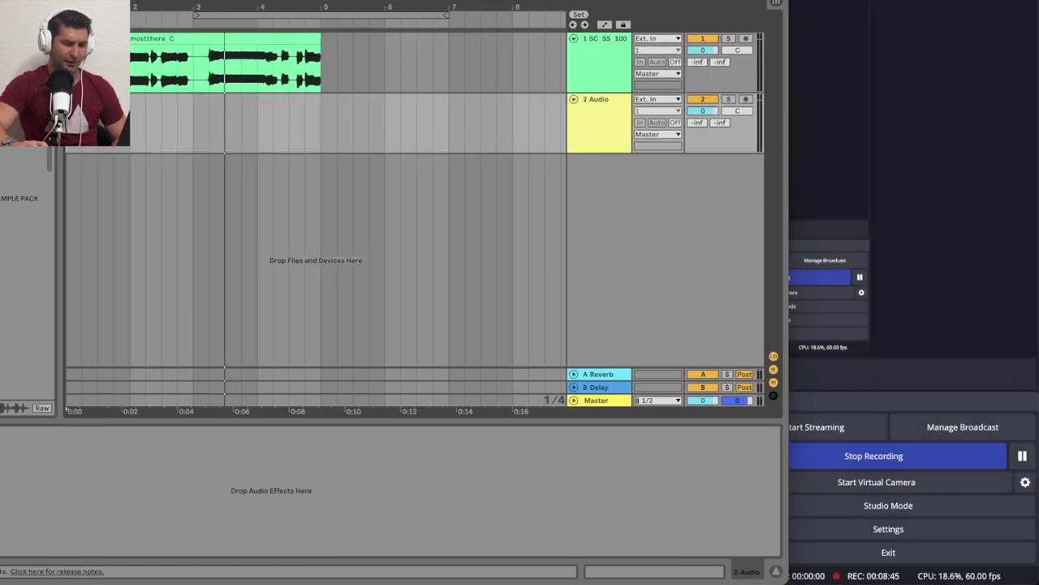
pyautogui.press('super+m')
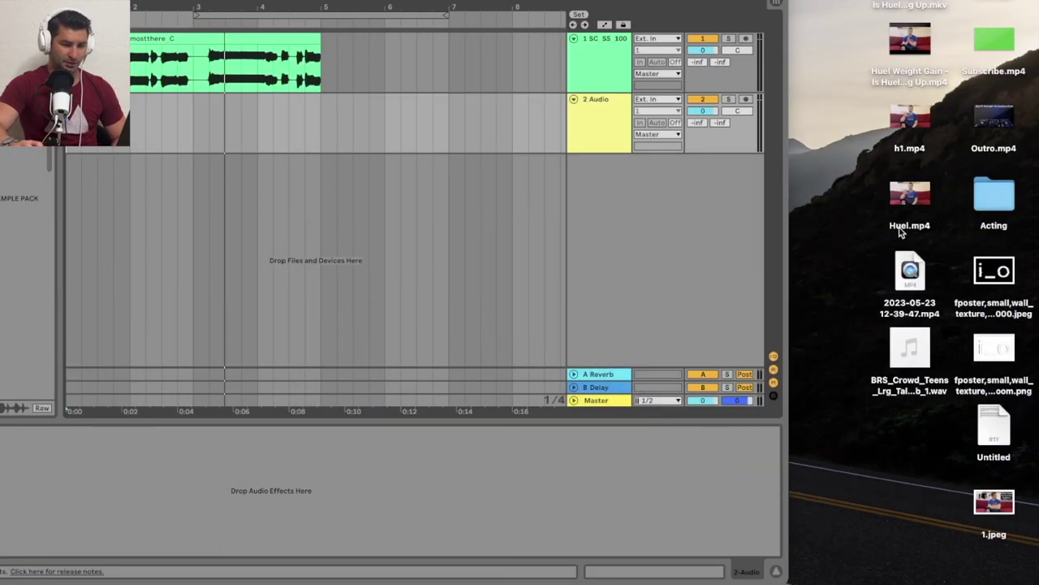
pyautogui.moveTo(909, 333); pyautogui.dragTo(81, 122)
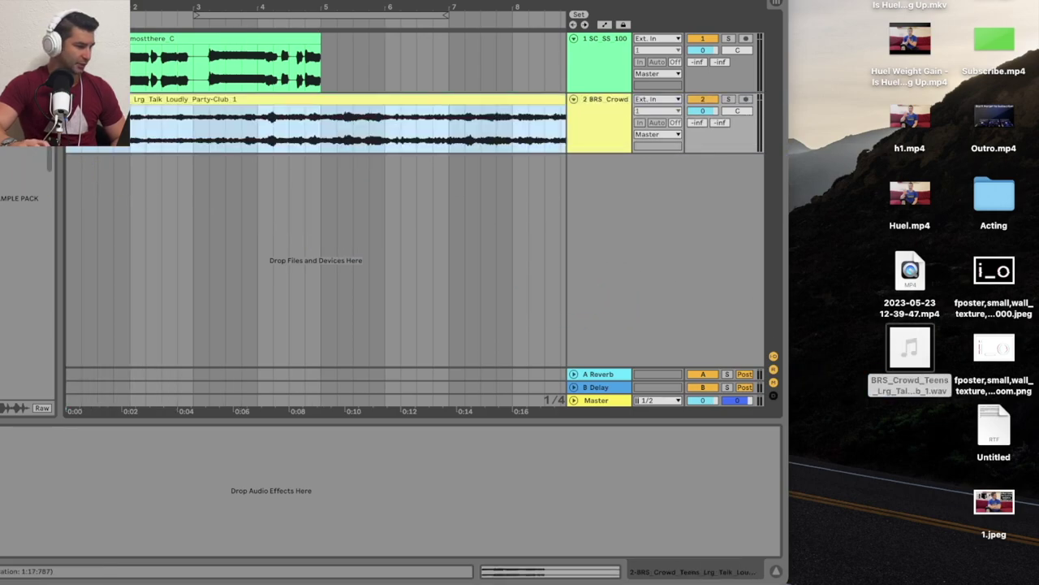
pyautogui.hotkey('ctrl', 'alt', 'Return')
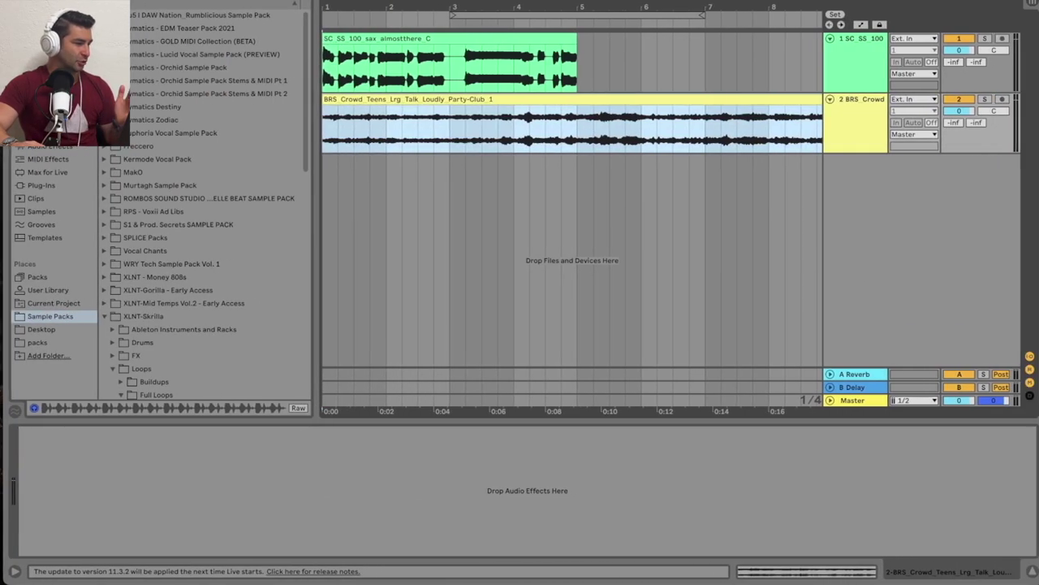
# Lower the crowd track's volume to -10.9 dB and play it with the sax
pyautogui.moveTo(971, 114)
pyautogui.mouseDown()
pyautogui.moveTo(971, 126)
pyautogui.moveTo(954, 122)
pyautogui.mouseUp()
pyautogui.press('space')
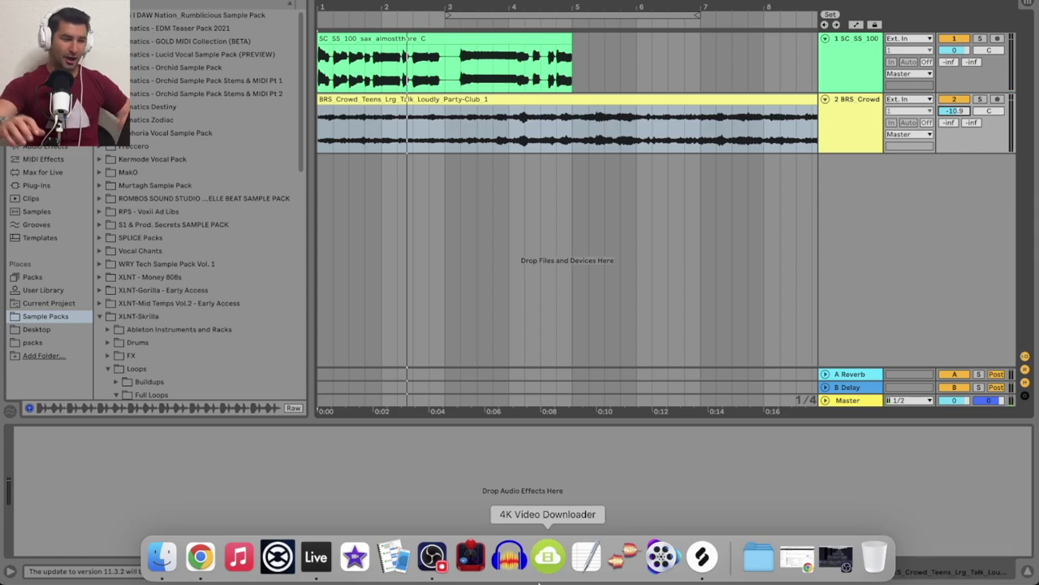
pyautogui.click(798, 578)
# Replace the Splice search term with 'drum loop' and run the search
pyautogui.doubleClick(242, 64)
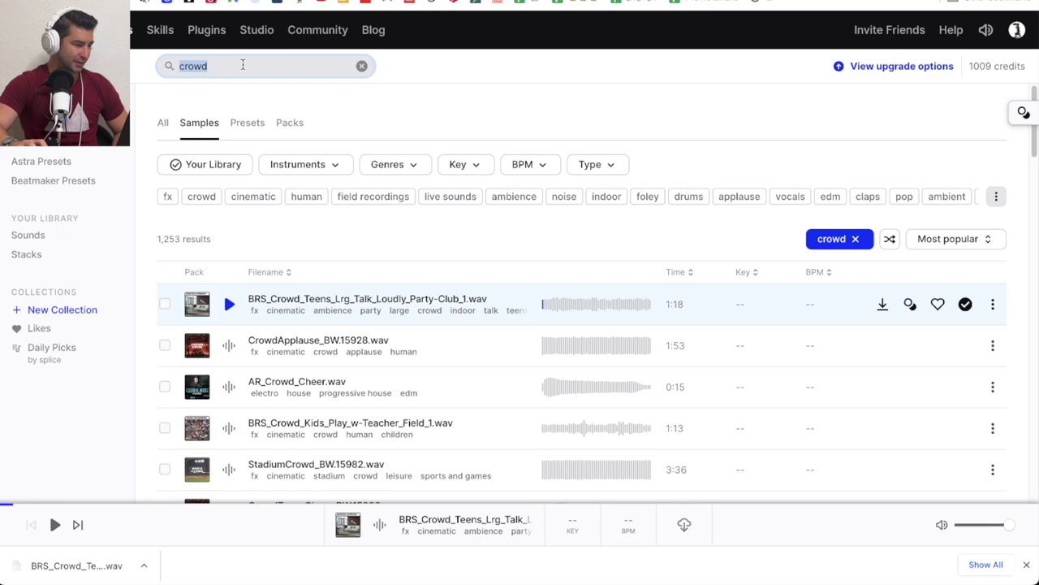
pyautogui.write('drum loop')
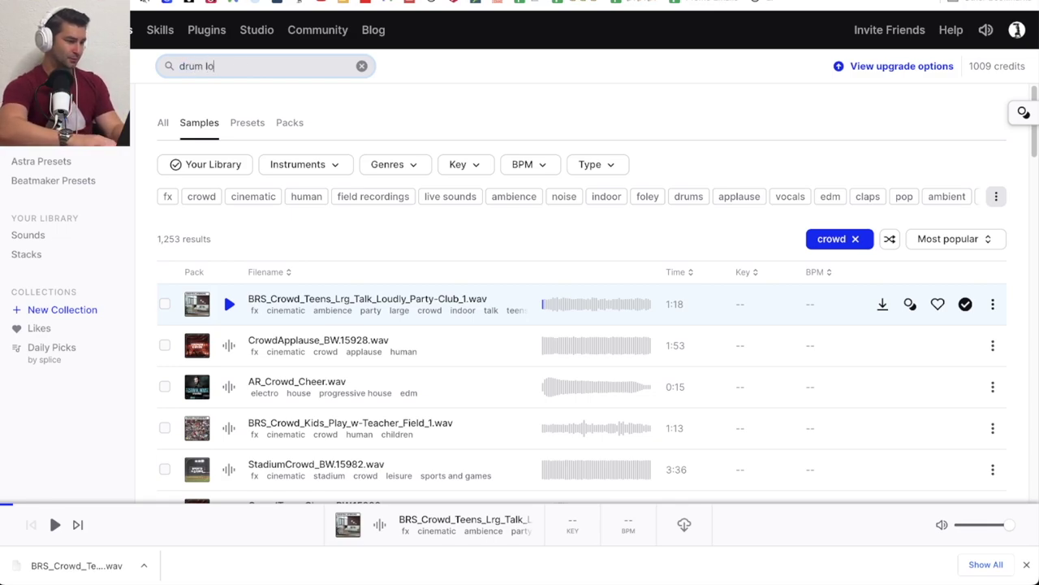
pyautogui.press('Return')
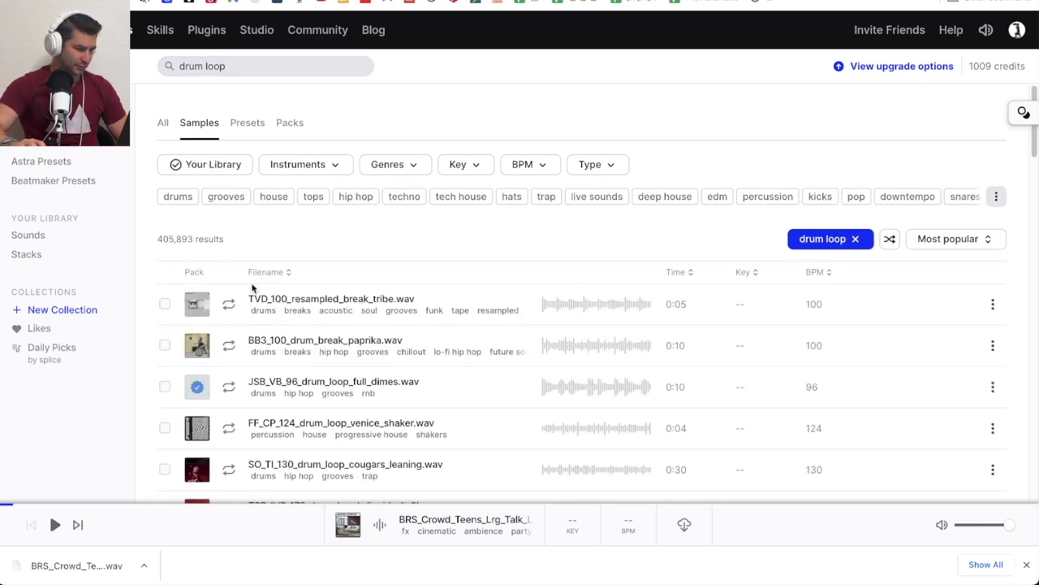
# Preview the drum loops and add BB3_100_drum_break_paprika.wav to the library
pyautogui.click(229, 304)
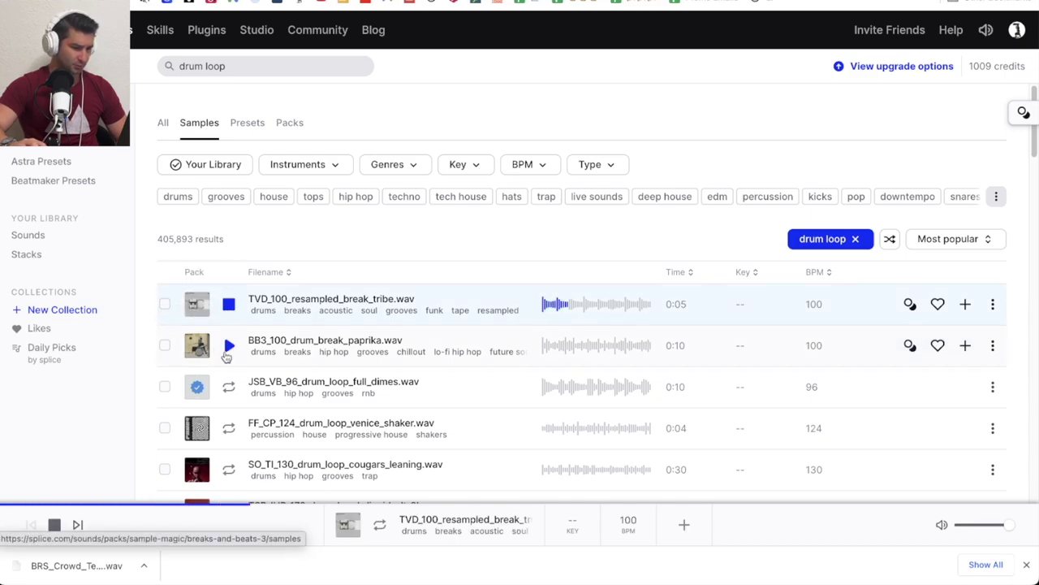
pyautogui.click(195, 347)
pyautogui.scroll(-1, 195, 341)
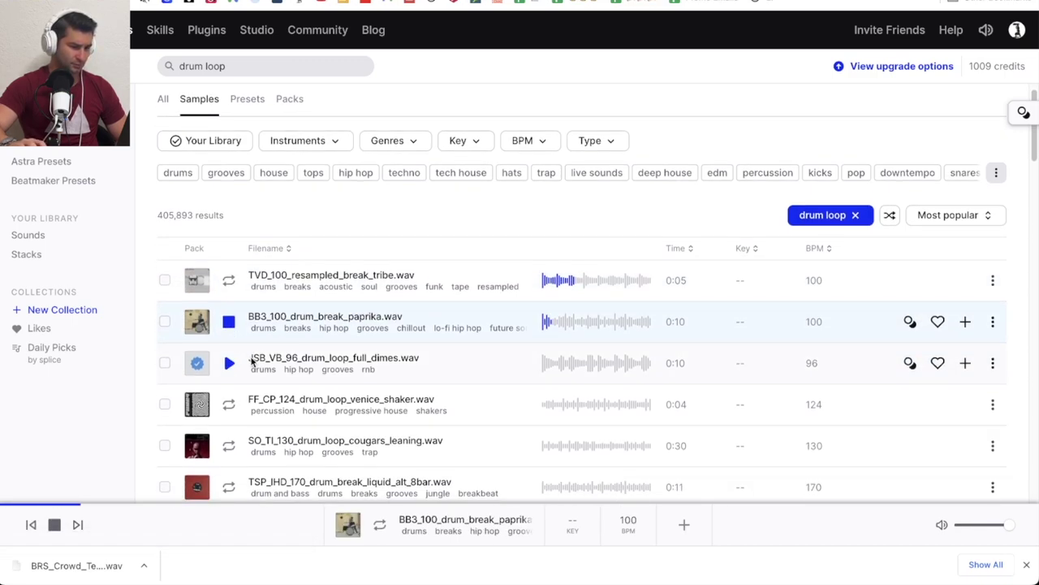
pyautogui.click(965, 321)
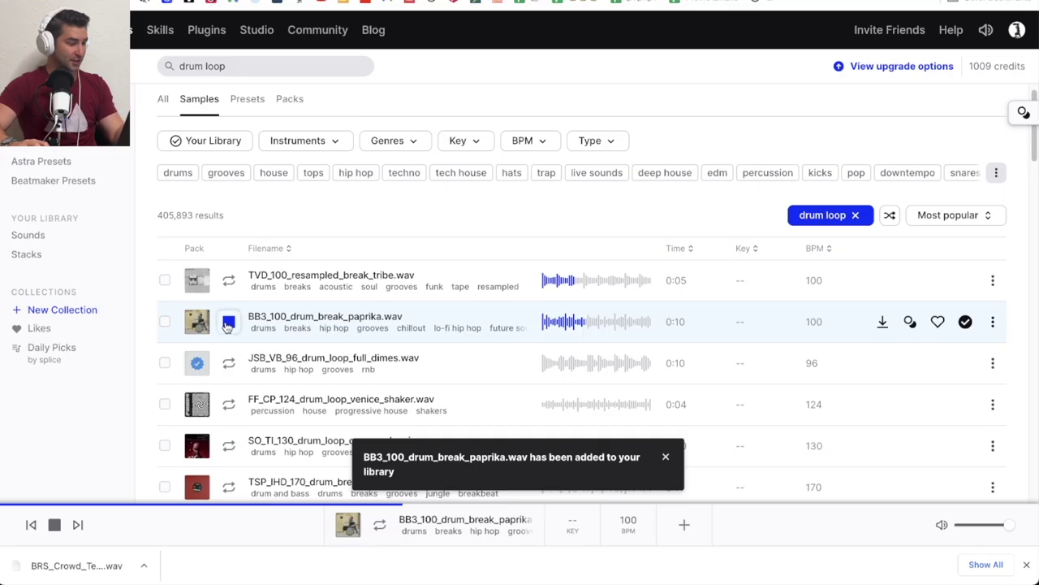
pyautogui.press('super+Tab')
pyautogui.rightClick(843, 118)
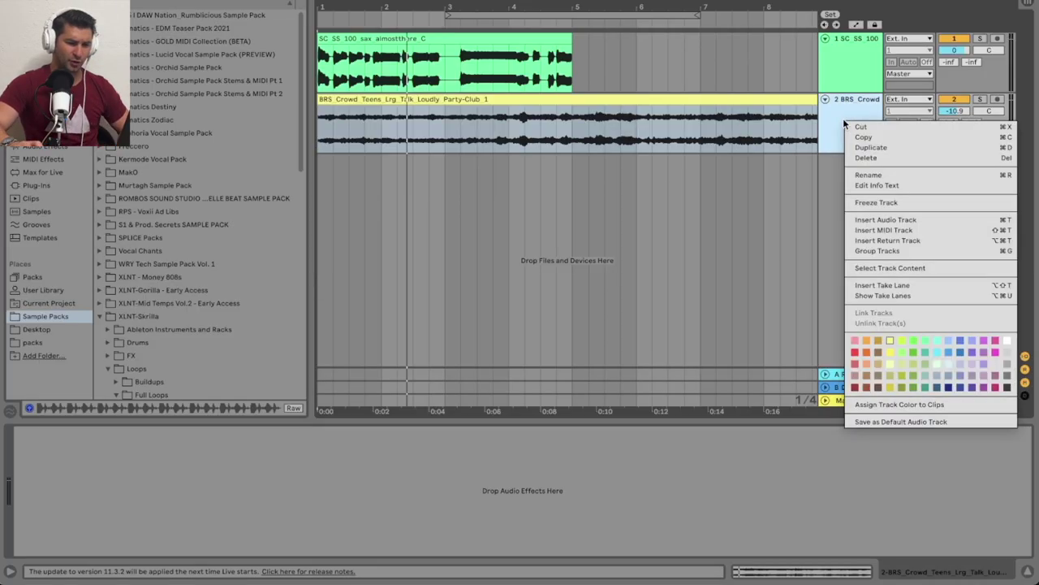
# Insert an audio track above the crowd track and browse to the Breaks & Beats 3 drum_breaks folder
pyautogui.click(901, 219)
pyautogui.moveTo(858, 107); pyautogui.dragTo(857, 195)
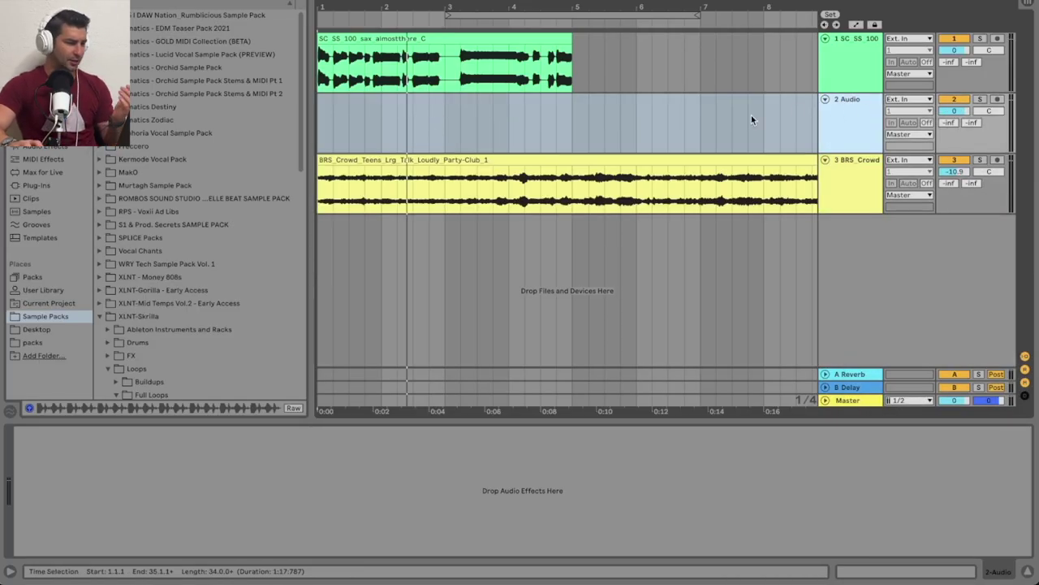
pyautogui.click(67, 342)
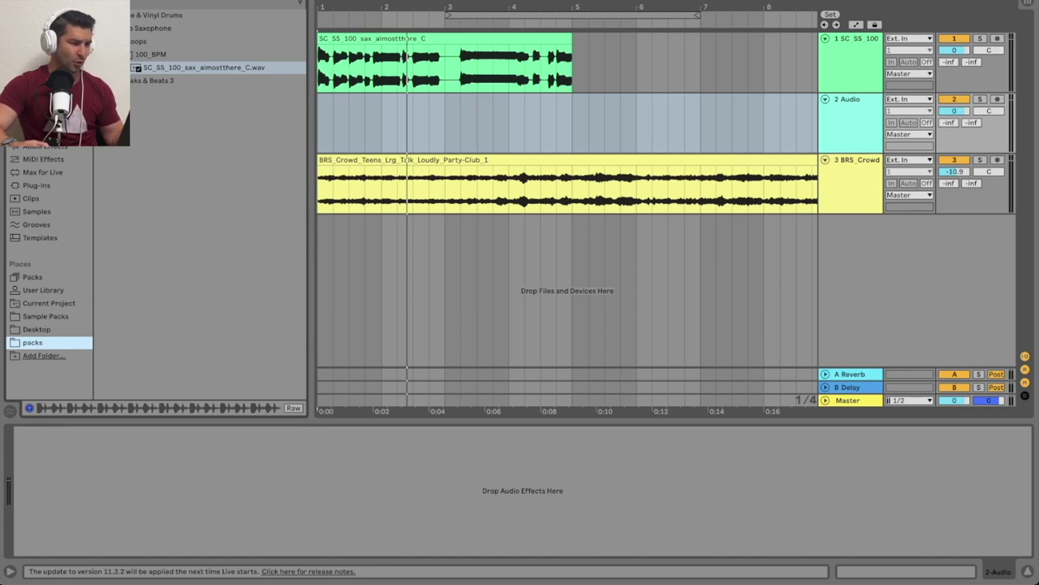
pyautogui.click(126, 81)
pyautogui.click(126, 54)
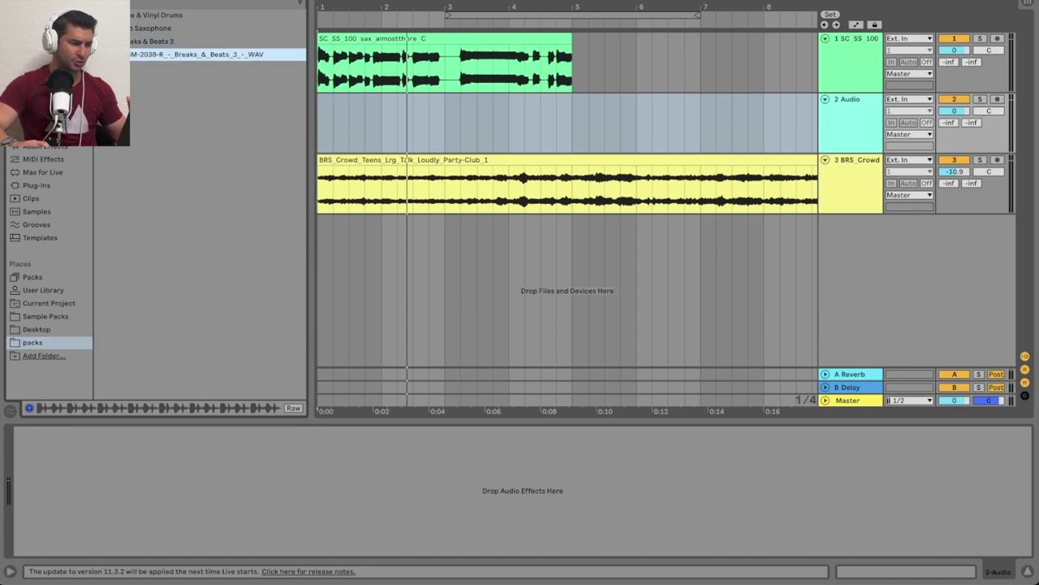
pyautogui.click(126, 68)
pyautogui.click(126, 80)
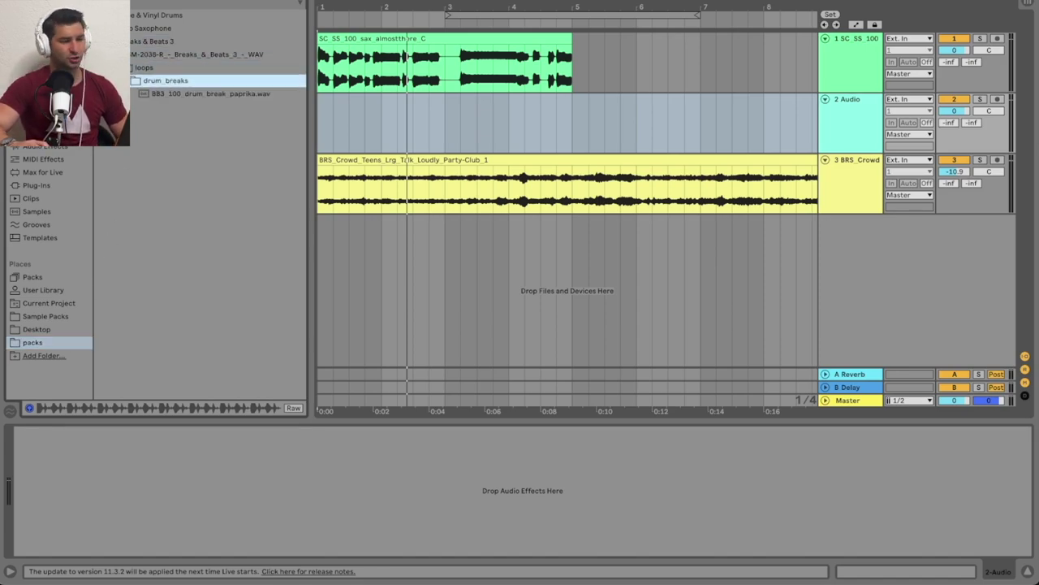
# Place the paprika drum break on track 2 and turn it down to -3.4 dB
pyautogui.click(147, 94)
pyautogui.moveTo(147, 93); pyautogui.dragTo(323, 121)
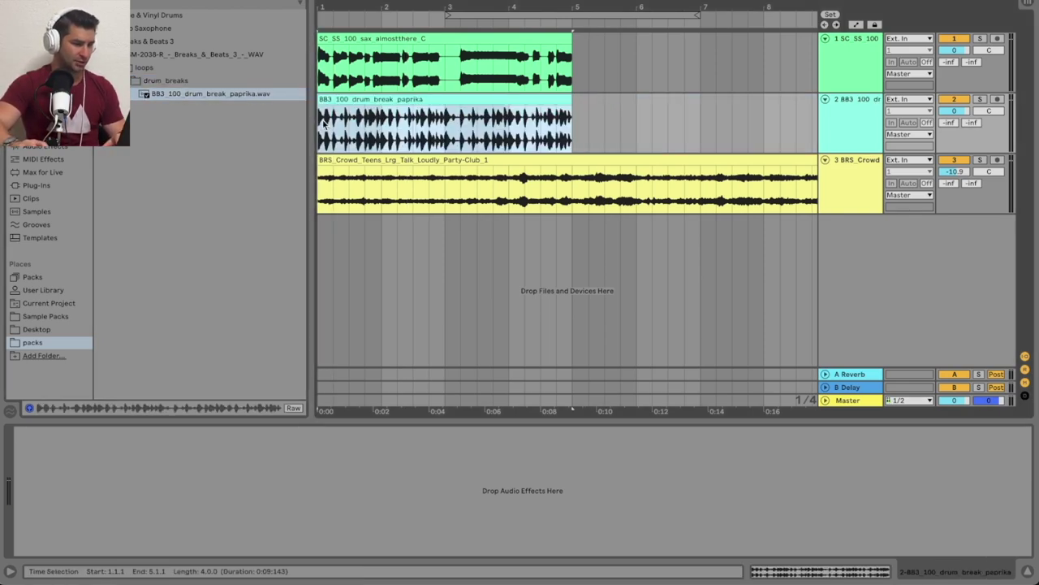
pyautogui.press('space')
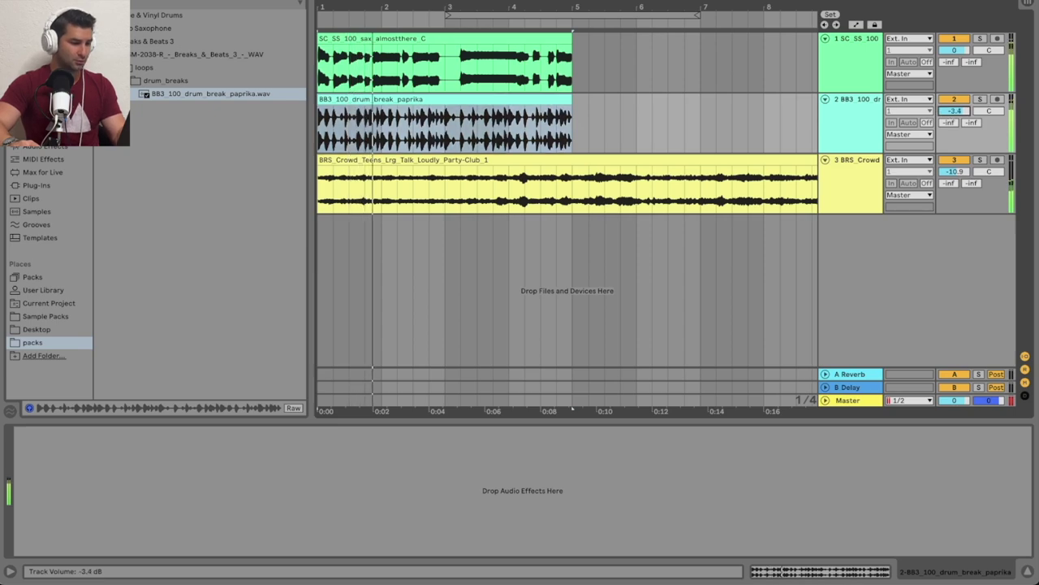
pyautogui.moveTo(954, 171); pyautogui.dragTo(958, 181)
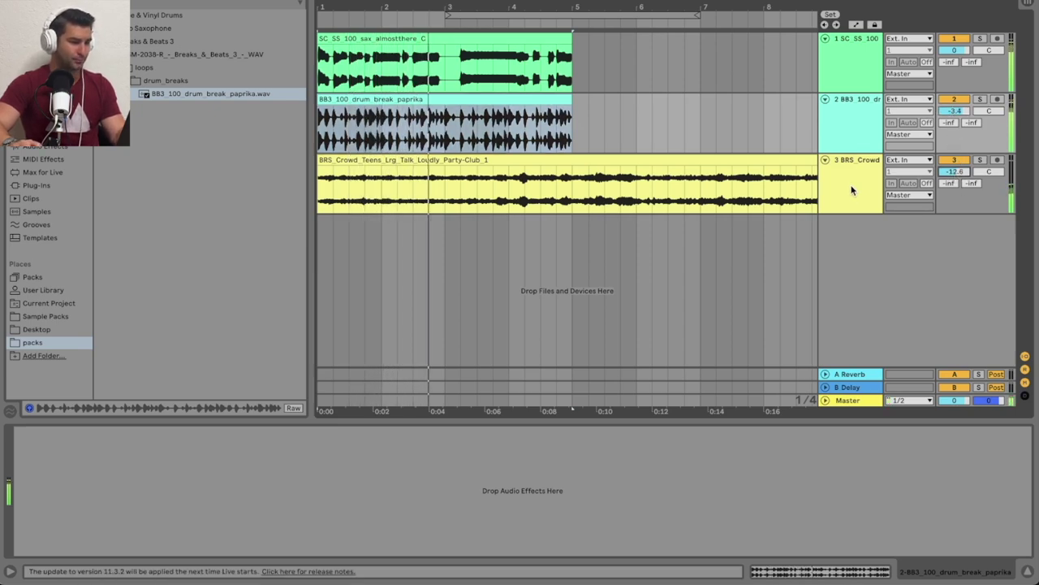
pyautogui.click(77, 149)
# Load EQ Eight on the crowd track and make band 1 a low cut
pyautogui.doubleClick(163, 228)
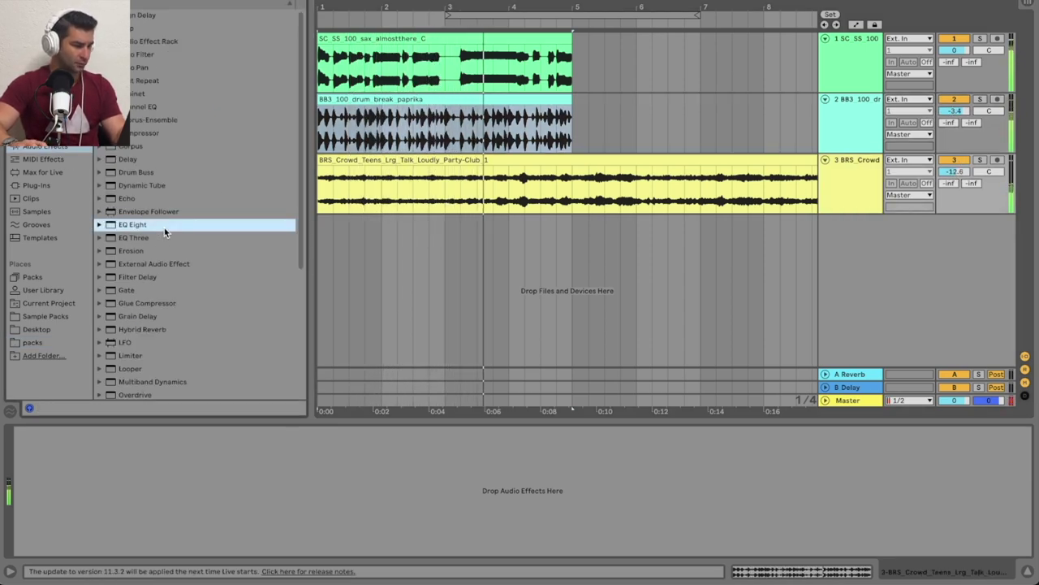
pyautogui.click(62, 548)
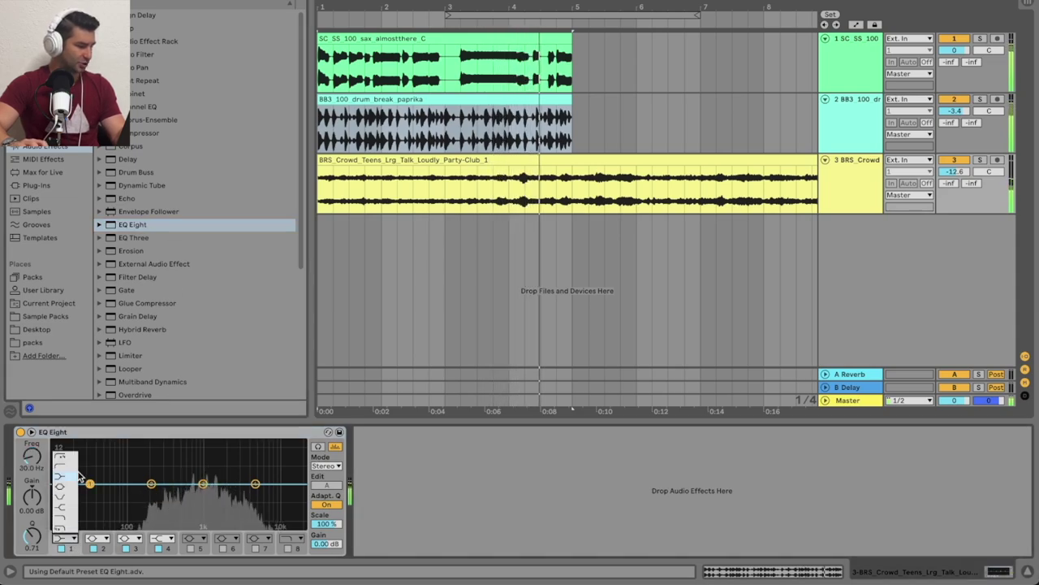
pyautogui.moveTo(89, 487); pyautogui.dragTo(150, 494)
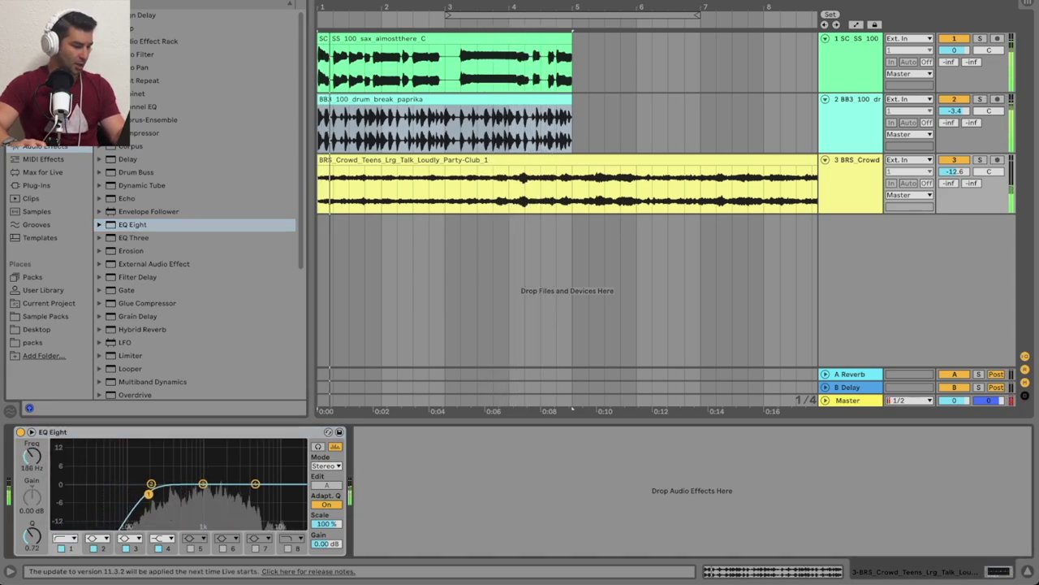
# Switch the drum track back on and lower the crowd track to about -17.6 dB
pyautogui.click(840, 171)
pyautogui.press('space')
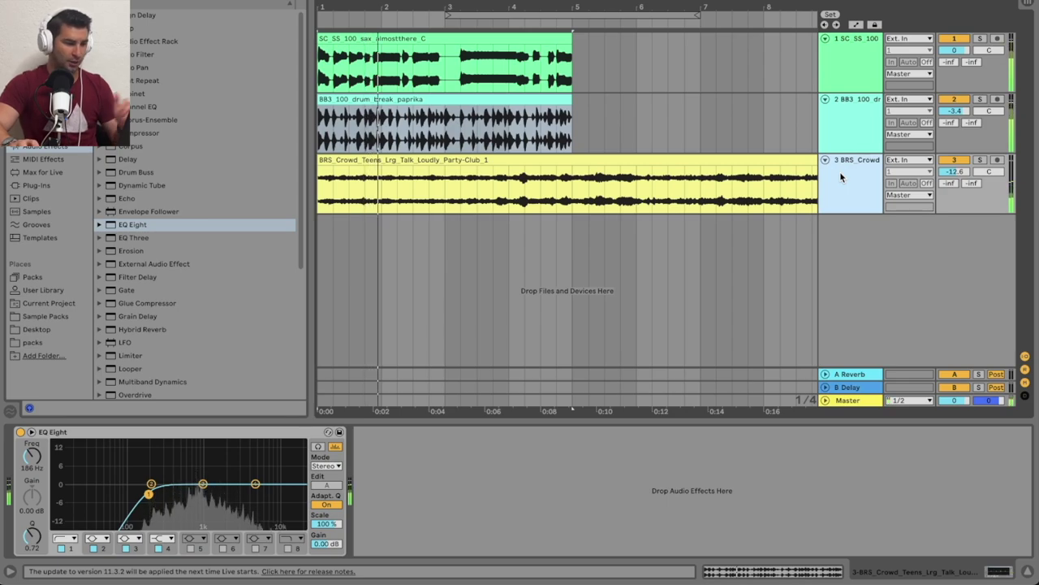
pyautogui.click(954, 99)
pyautogui.press('space')
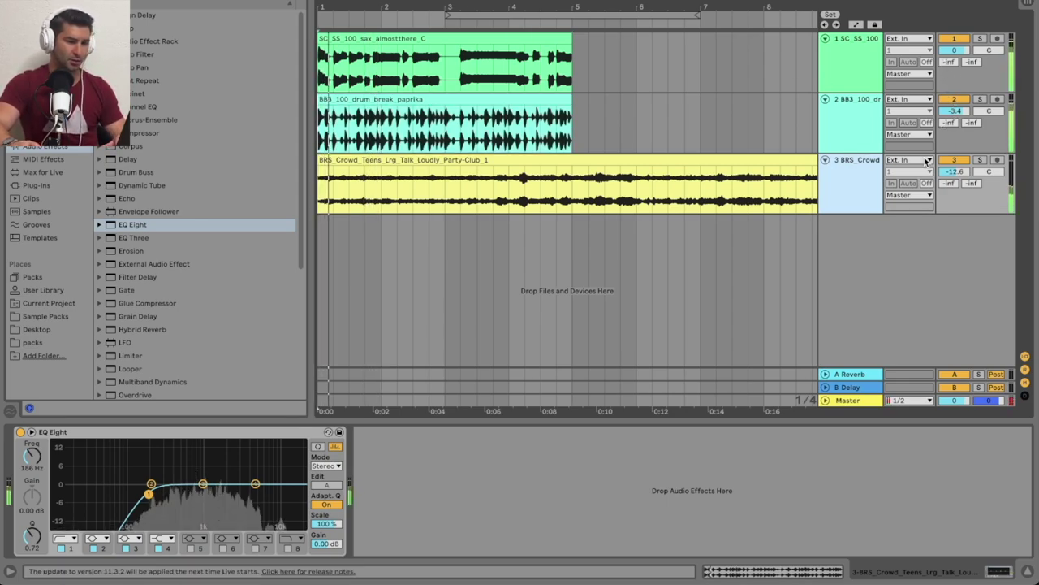
pyautogui.click(856, 85)
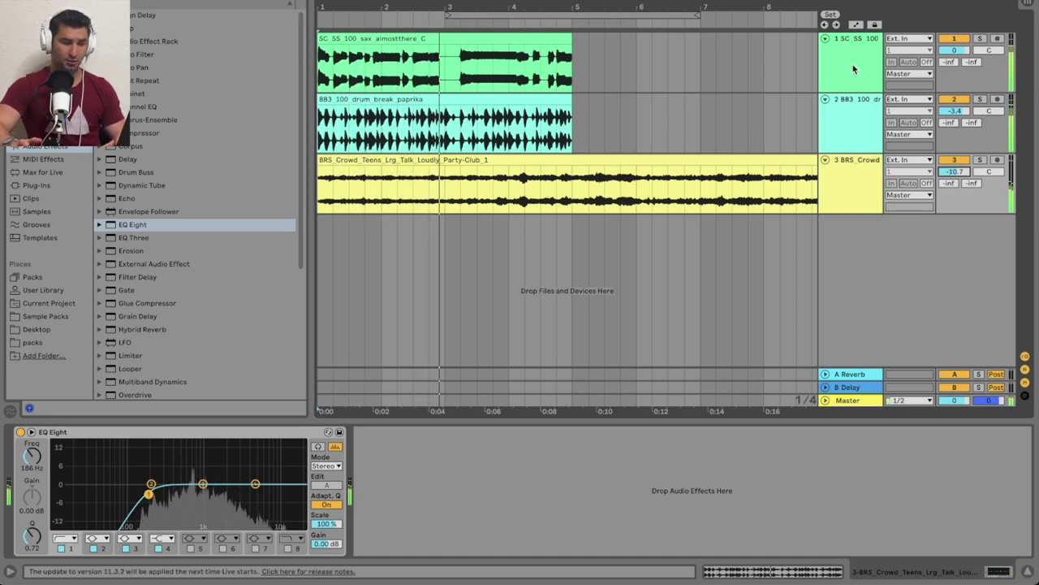
pyautogui.moveTo(954, 171); pyautogui.dragTo(954, 184)
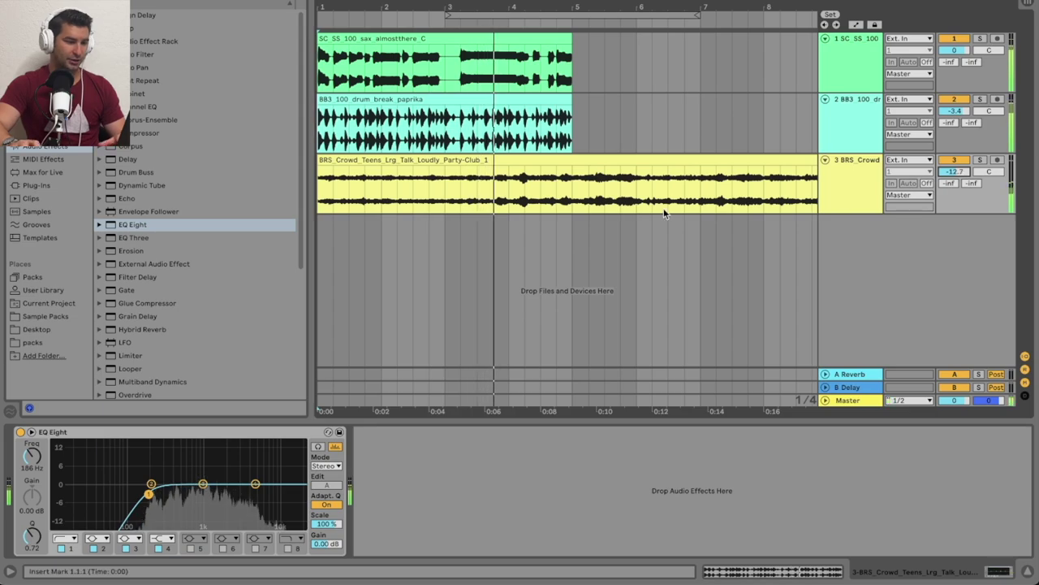
pyautogui.click(495, 160)
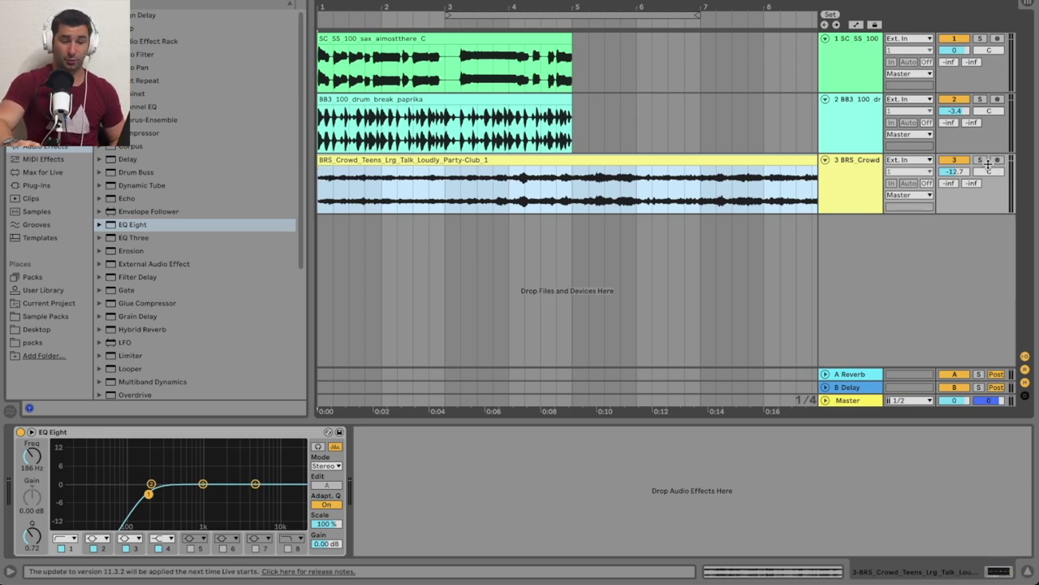
pyautogui.moveTo(954, 172); pyautogui.dragTo(954, 175)
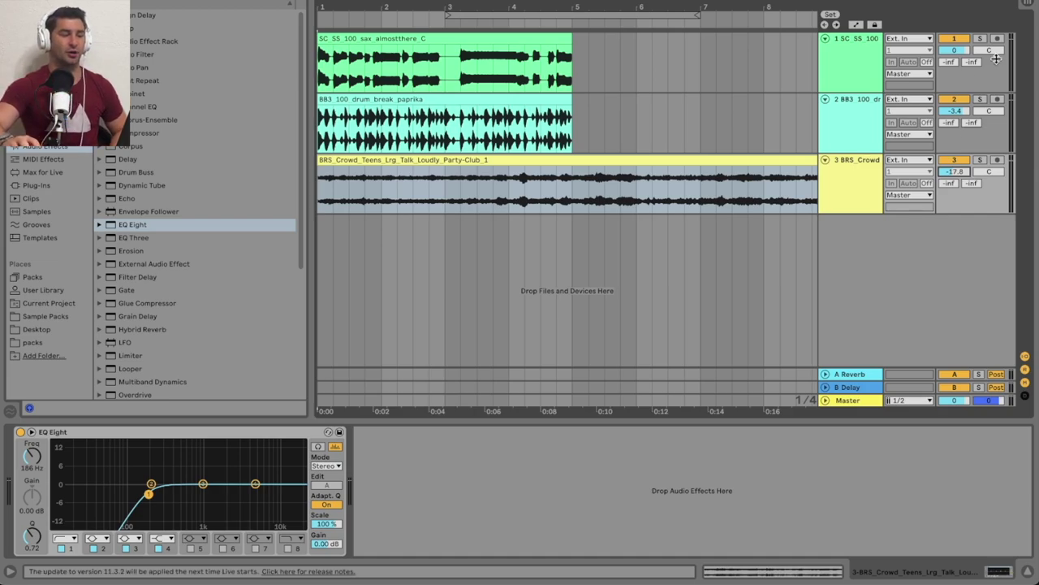
# Add a Reverb after the sax track's EQ and group it into an Audio Effect Rack
pyautogui.click(855, 70)
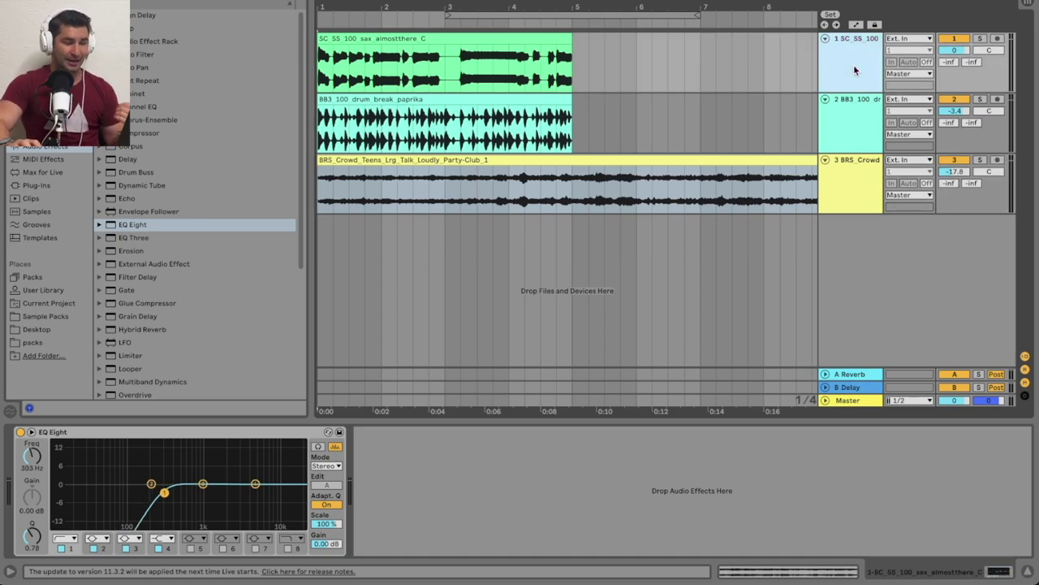
pyautogui.scroll(-5, 232, 268)
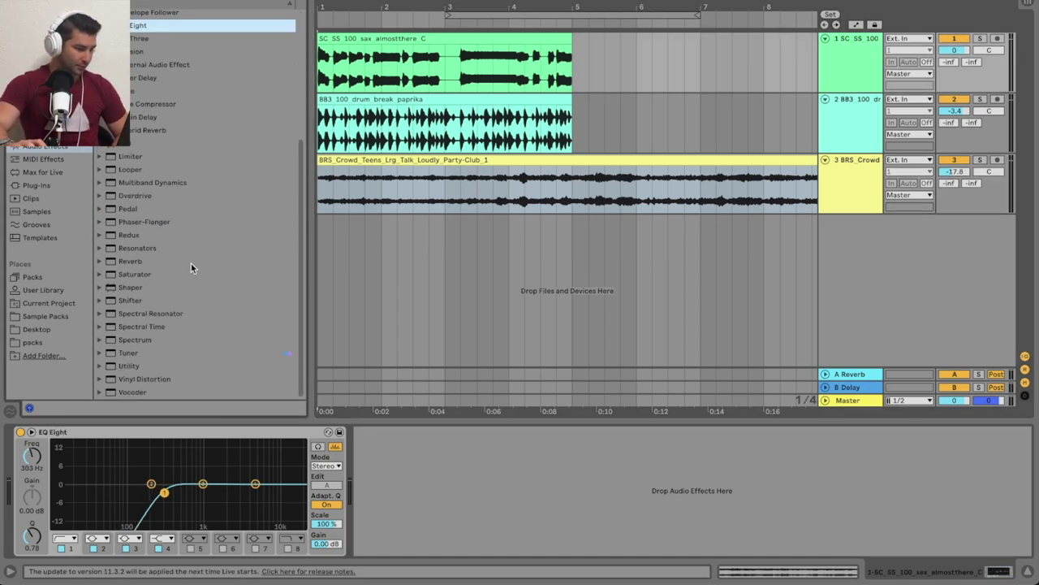
pyautogui.doubleClick(124, 261)
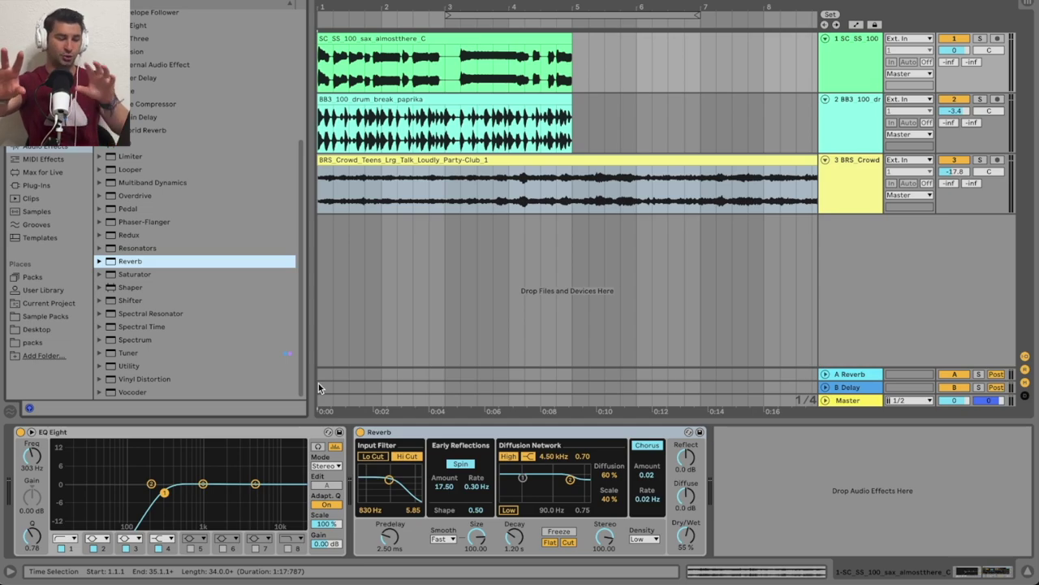
pyautogui.rightClick(391, 432)
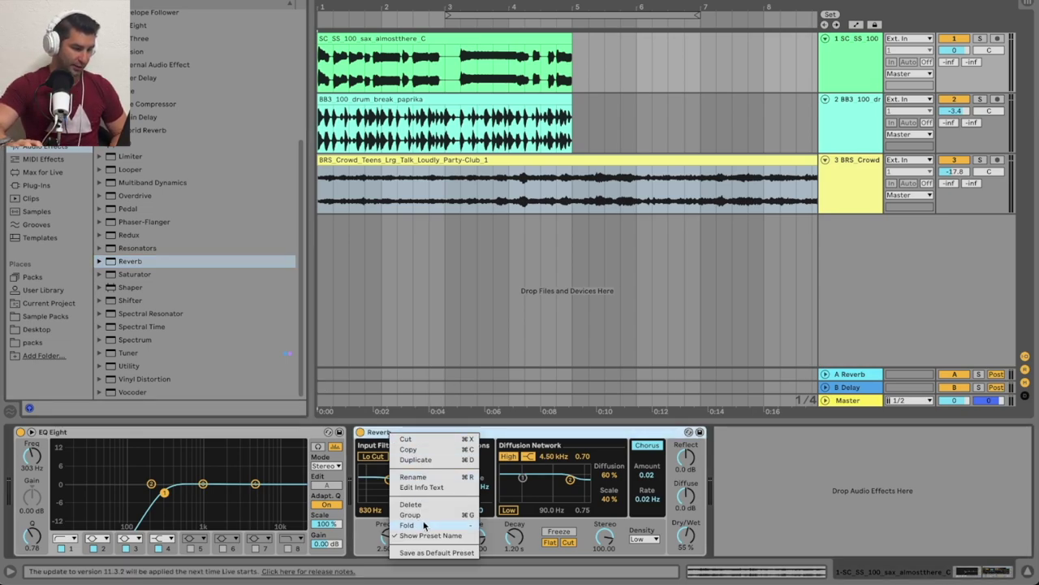
pyautogui.press('Return')
# Add a second, empty chain to the rack and set the Reverb 100% wet
pyautogui.click(361, 479)
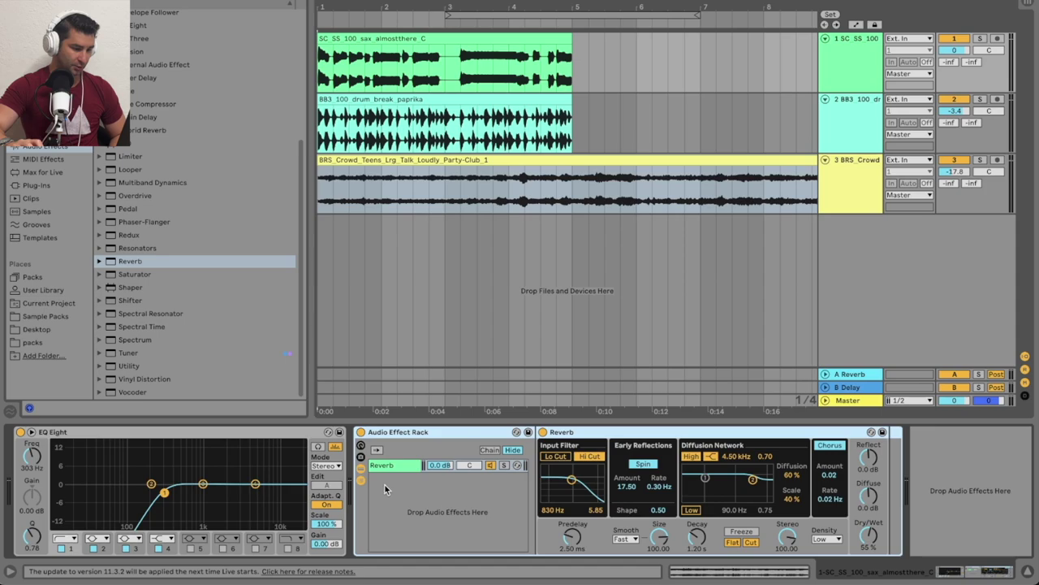
pyautogui.rightClick(392, 487)
pyautogui.click(402, 493)
pyautogui.click(410, 465)
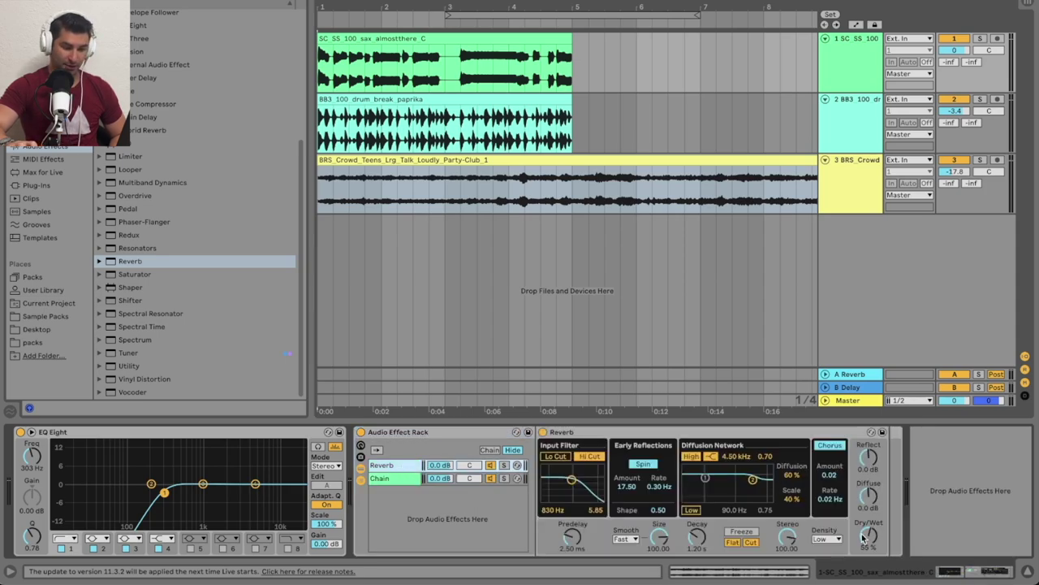
pyautogui.moveTo(864, 536); pyautogui.dragTo(869, 538)
pyautogui.click(402, 478)
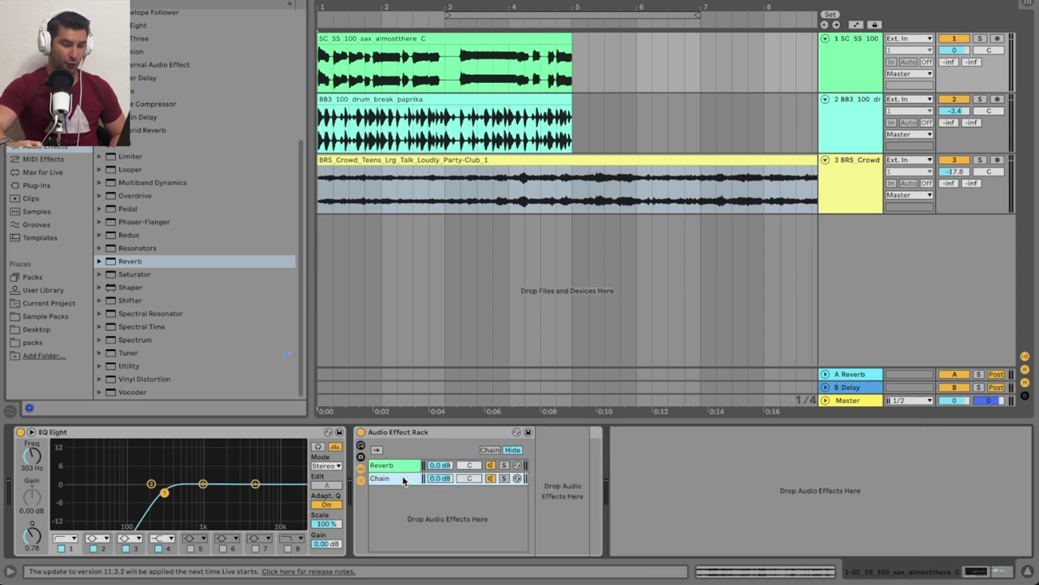
pyautogui.click(390, 467)
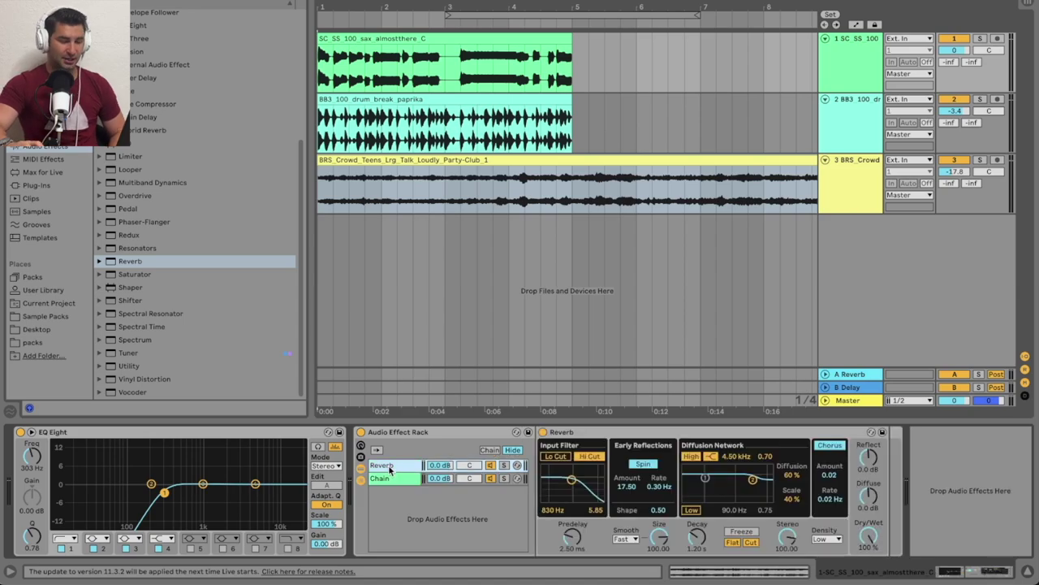
pyautogui.doubleClick(139, 260)
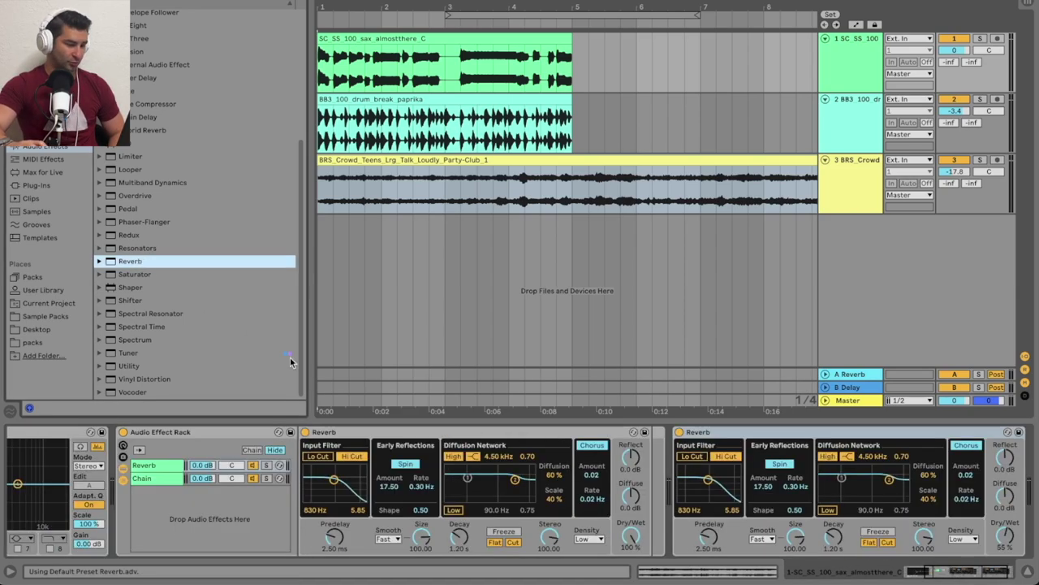
# Delete the stray standalone Reverb, keeping EQ Eight and the wet Reverb rack
pyautogui.doubleClick(174, 431)
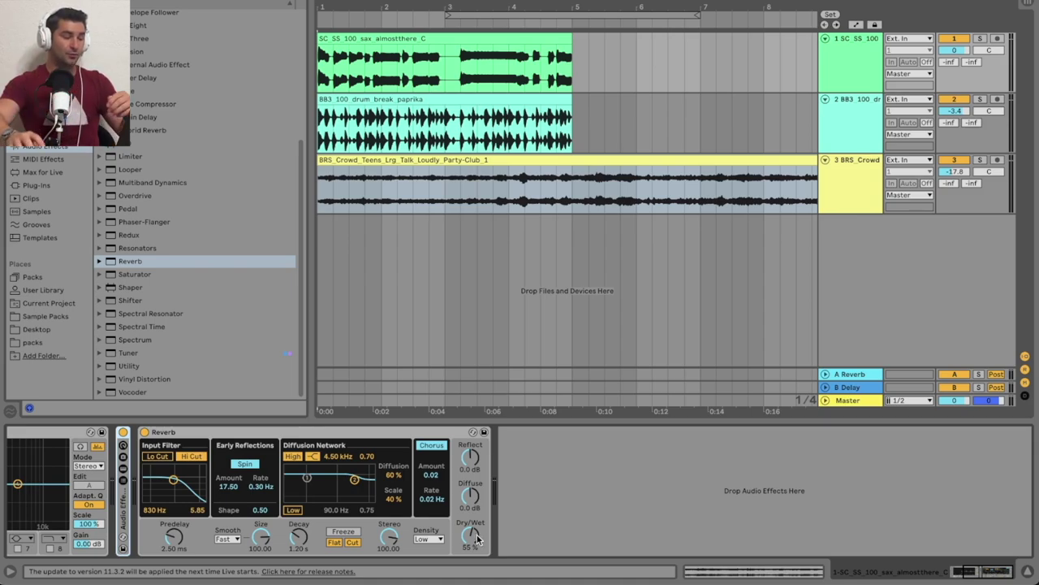
pyautogui.click(309, 432)
pyautogui.press('Delete')
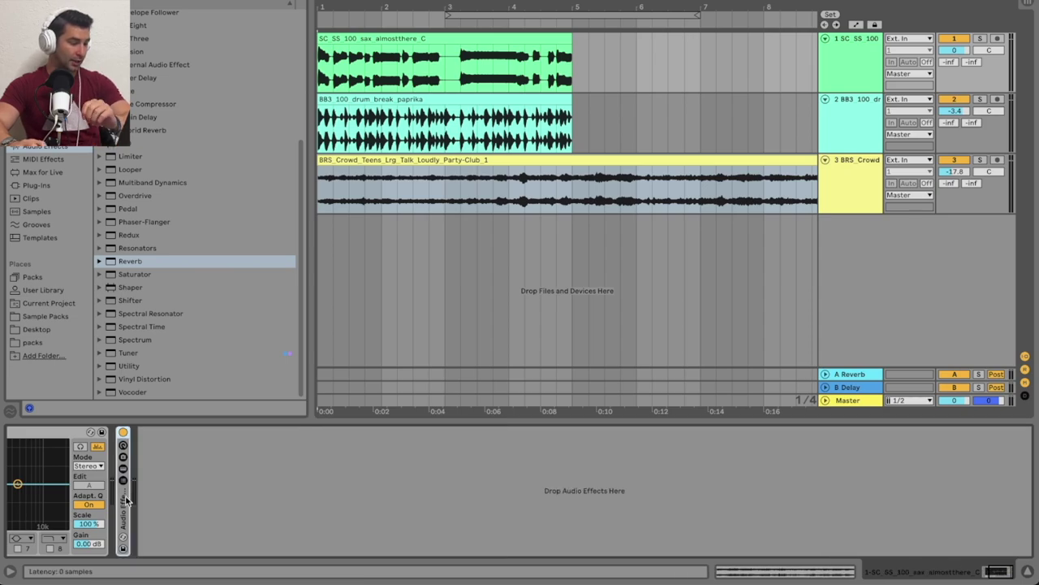
pyautogui.hotkey('ctrl', 'z')
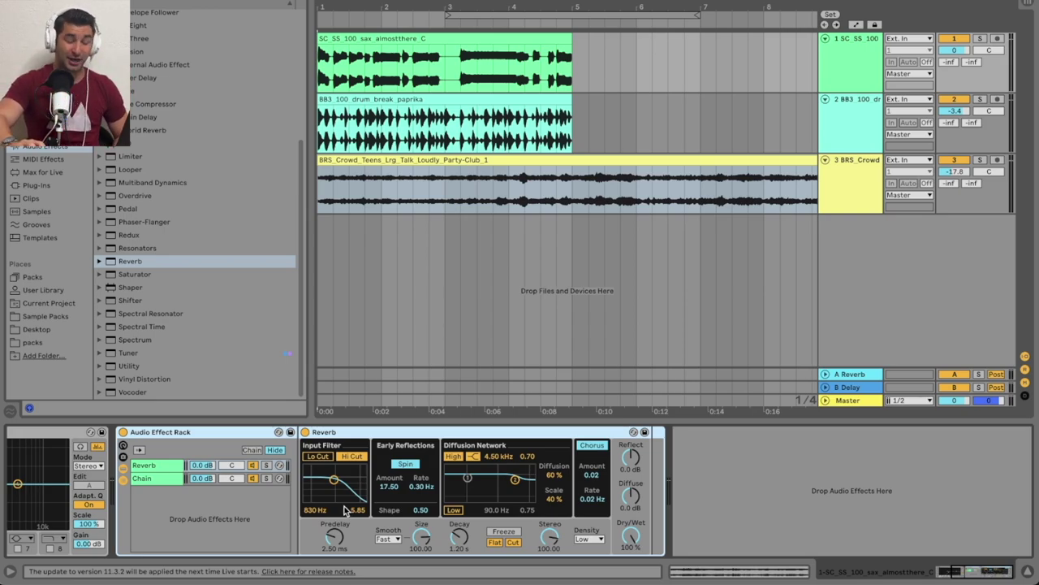
# Switch off the Reverb's input Hi Cut and high-frequency damping, then play from the start
pyautogui.click(356, 456)
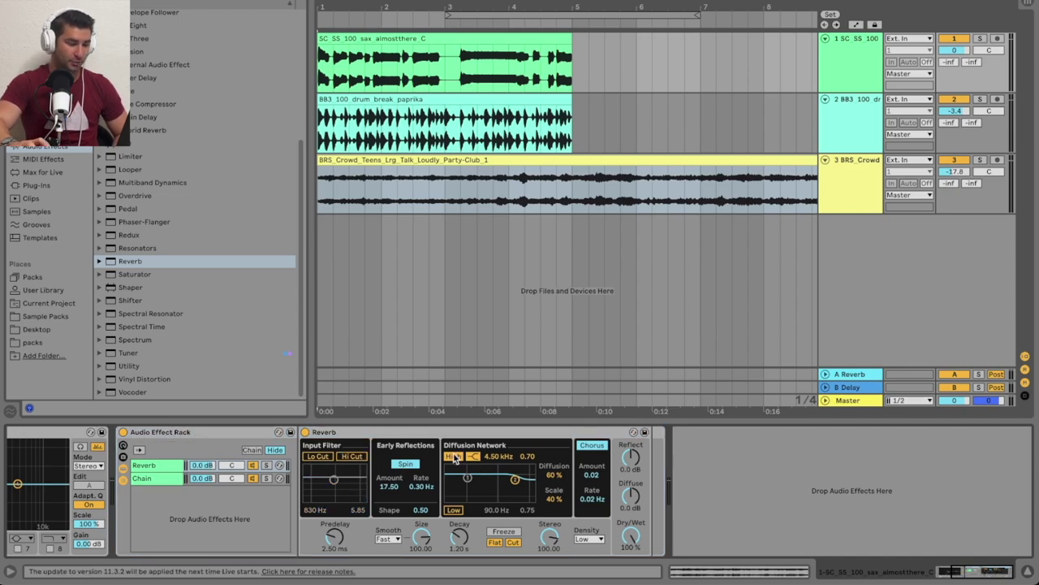
pyautogui.click(453, 457)
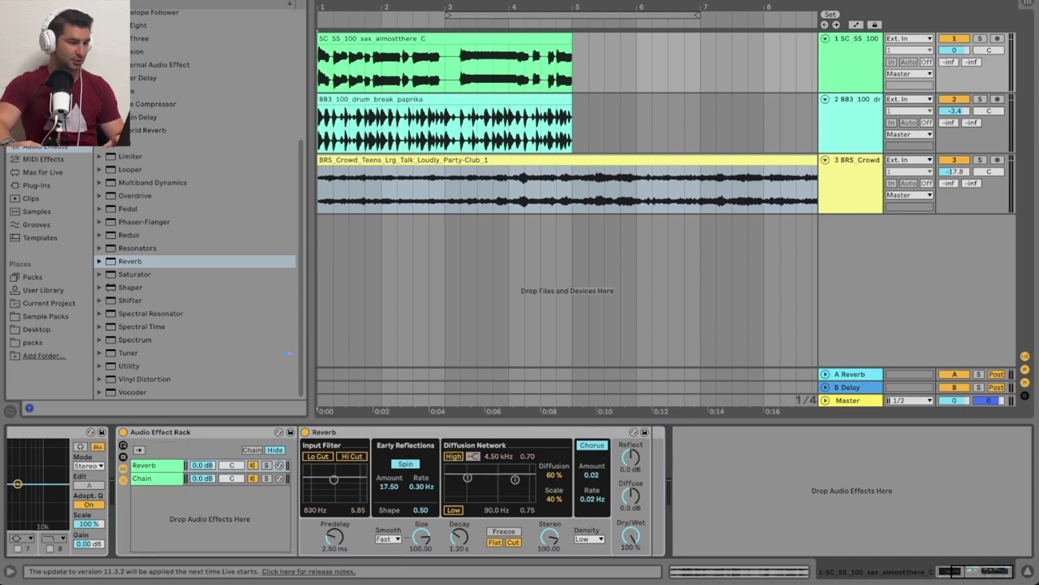
pyautogui.click(673, 236)
pyautogui.press('space')
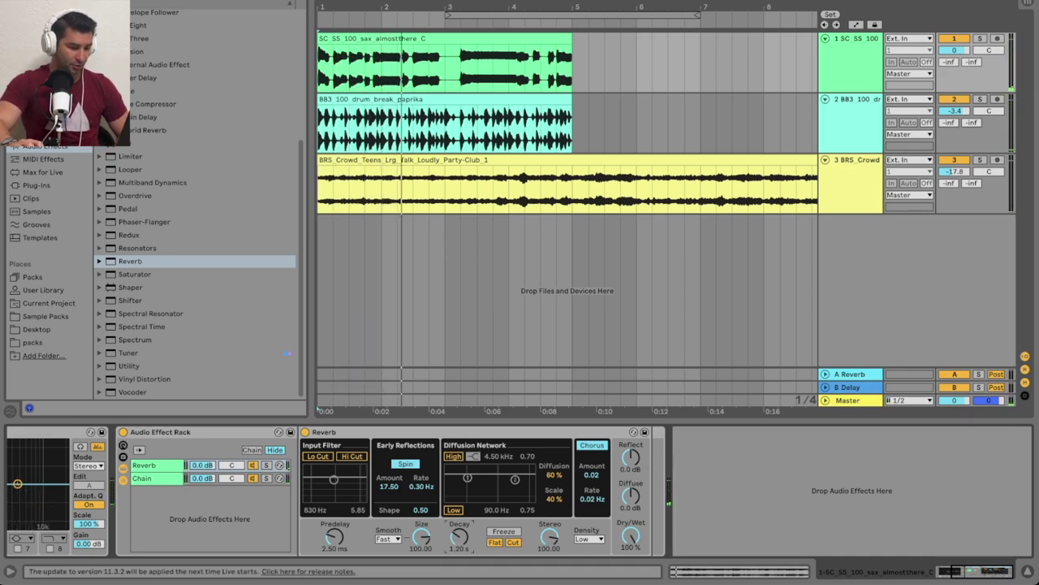
# Add an EQ Eight after the Reverb in the rack chain
pyautogui.scroll(5, 160, 211)
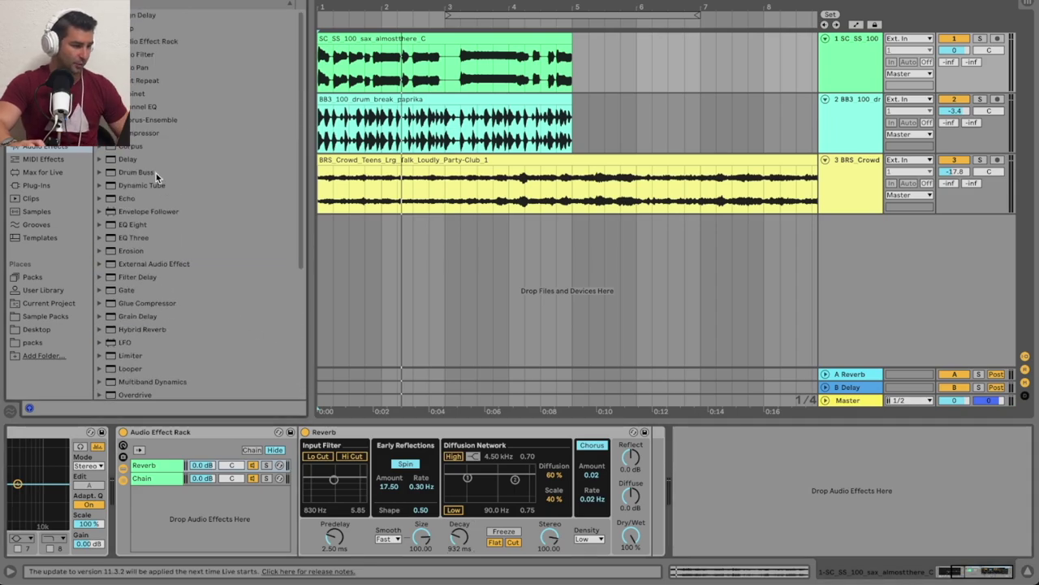
pyautogui.moveTo(136, 229)
pyautogui.mouseDown()
pyautogui.moveTo(635, 485)
pyautogui.moveTo(652, 480)
pyautogui.mouseUp()
pyautogui.click(703, 537)
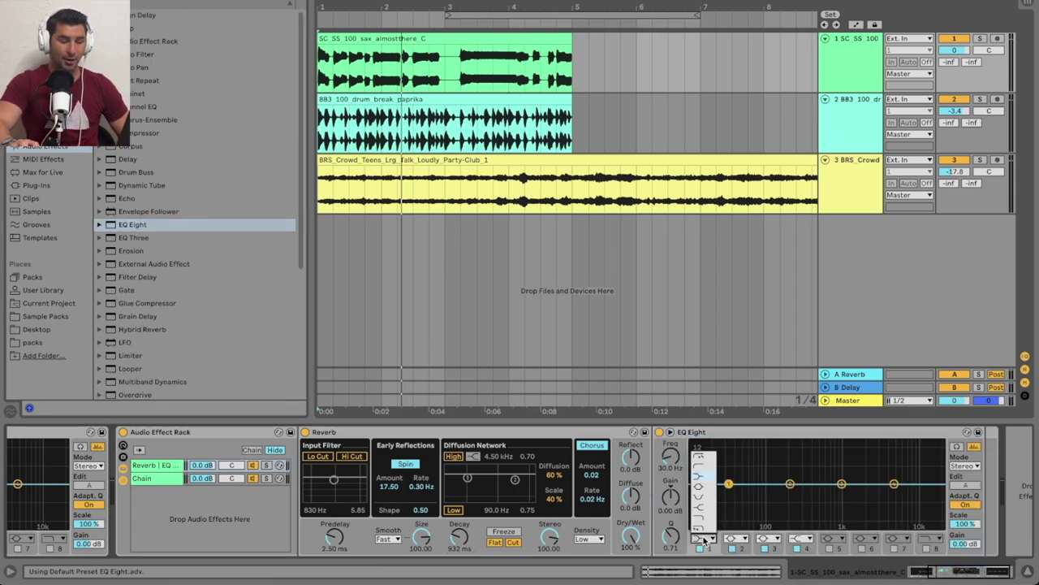
# Make the chain EQ's band 1 a low cut at about 98 Hz and solo the chain
pyautogui.click(708, 474)
pyautogui.moveTo(726, 494); pyautogui.dragTo(767, 495)
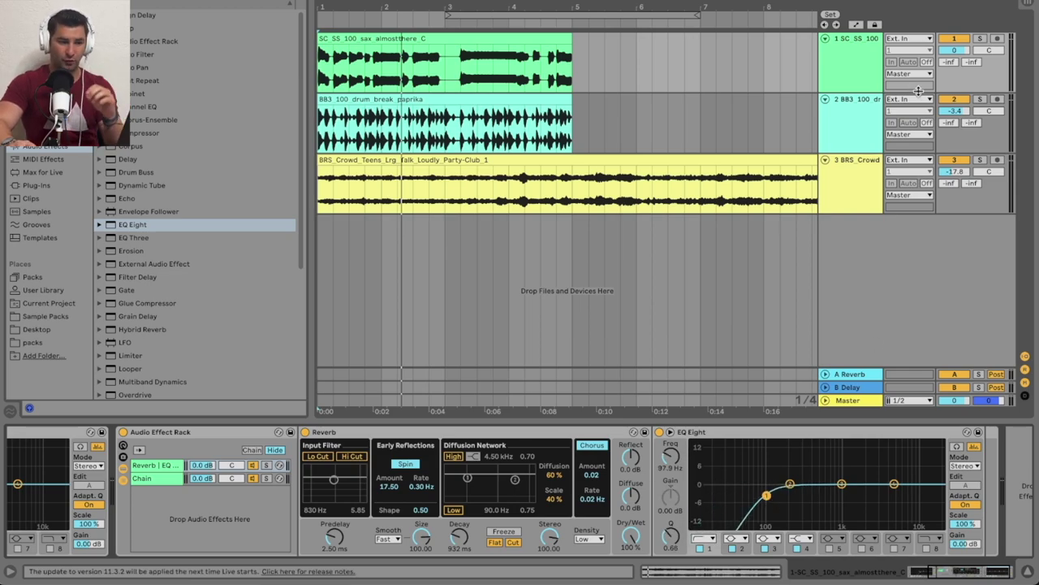
pyautogui.click(266, 465)
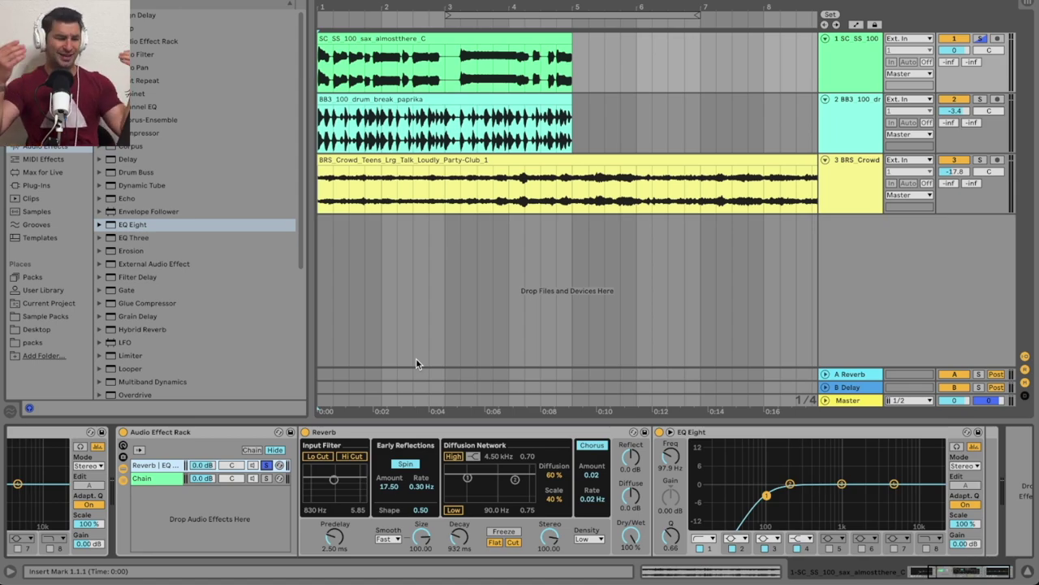
pyautogui.press('space')
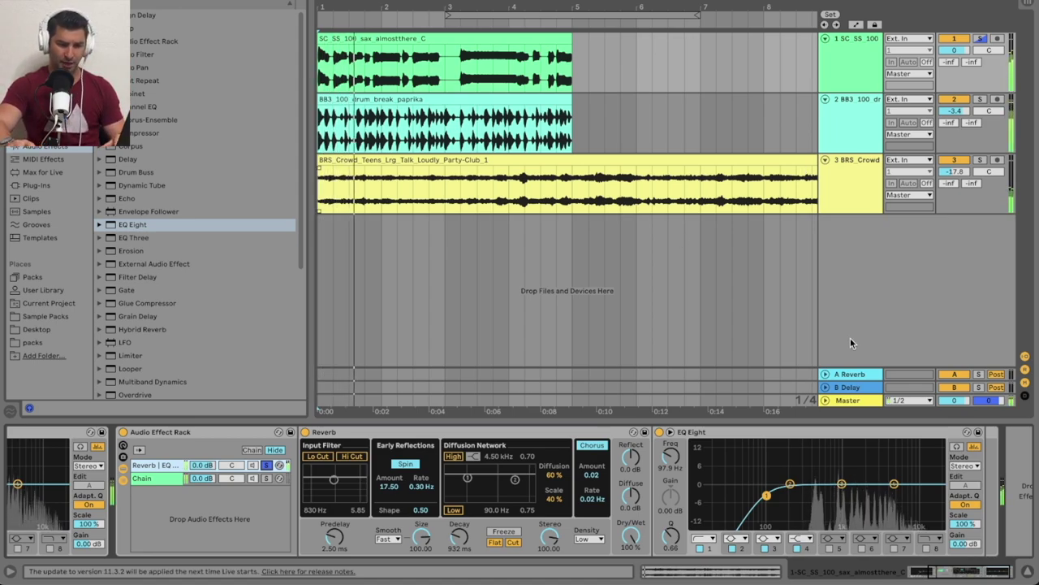
# Dip -7.81 dB at 1.94 kHz and enable band 8 to roll off the highs
pyautogui.moveTo(842, 484); pyautogui.dragTo(854, 513)
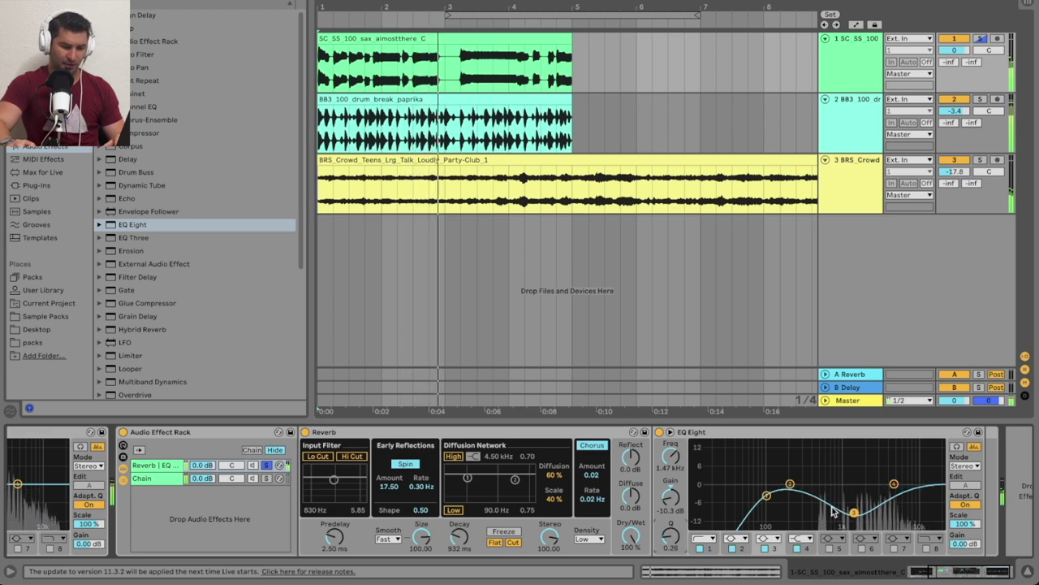
pyautogui.click(927, 550)
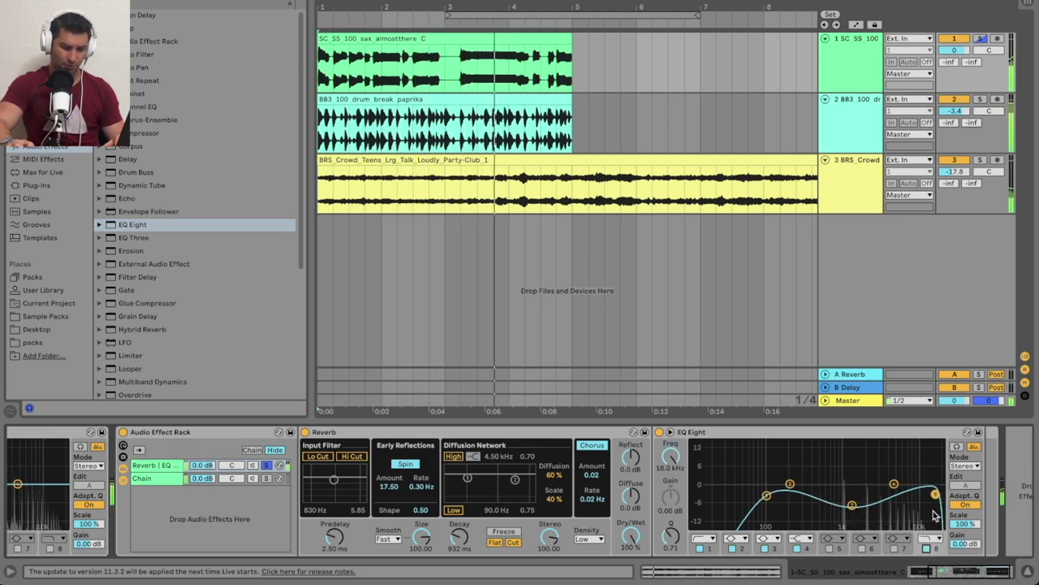
pyautogui.moveTo(853, 504); pyautogui.dragTo(896, 492)
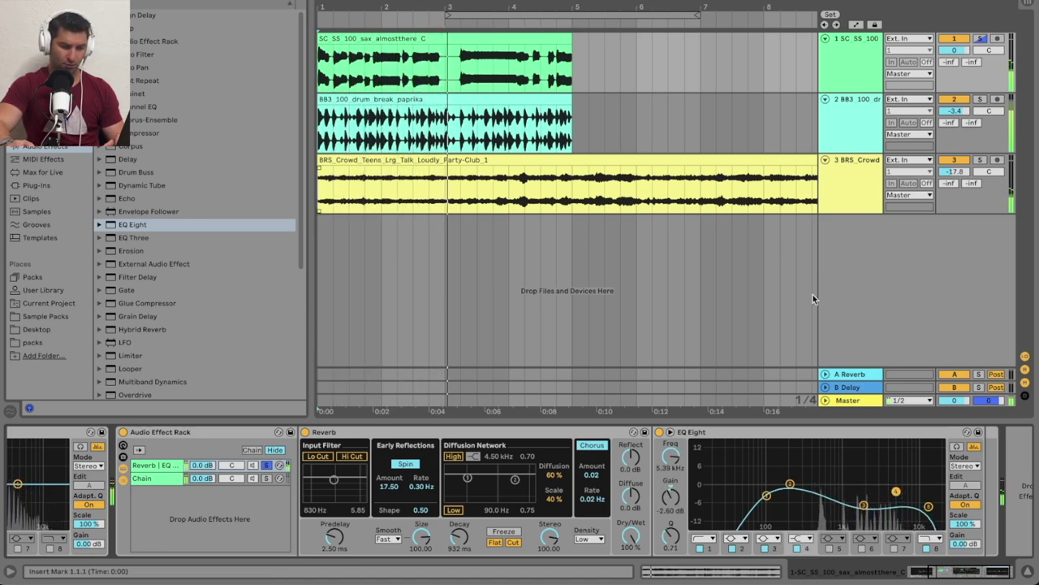
pyautogui.moveTo(863, 505); pyautogui.dragTo(863, 506)
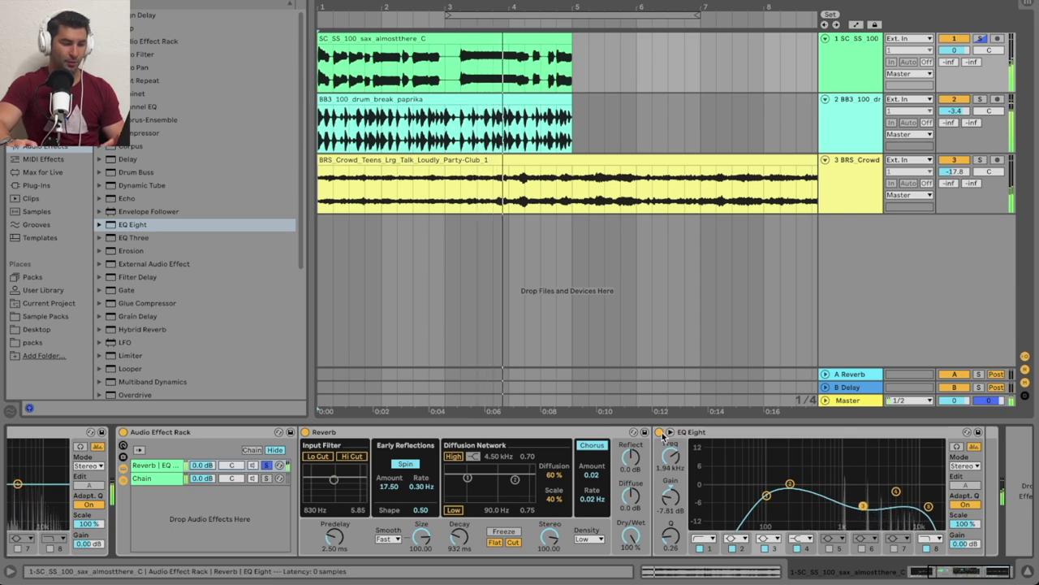
pyautogui.press('space')
pyautogui.press('space')
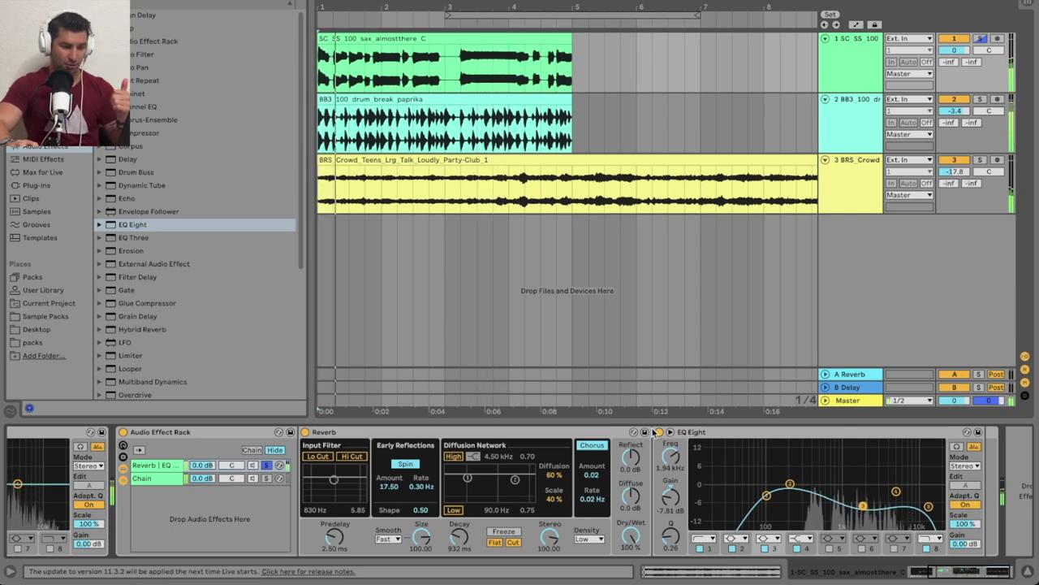
# A/B the reverb-chain EQ on and off while re-soloing the sax track
pyautogui.click(659, 432)
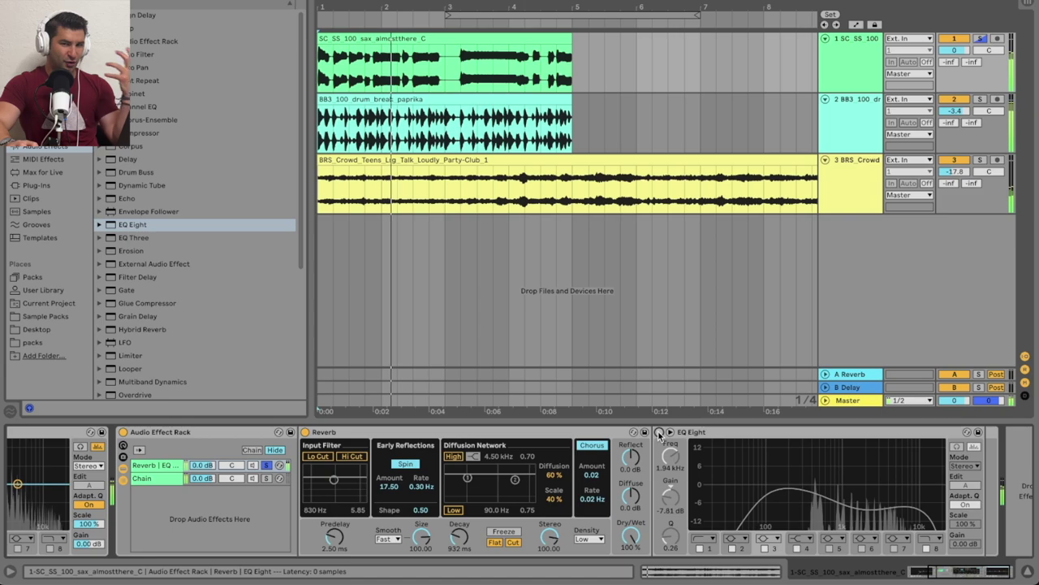
pyautogui.click(659, 432)
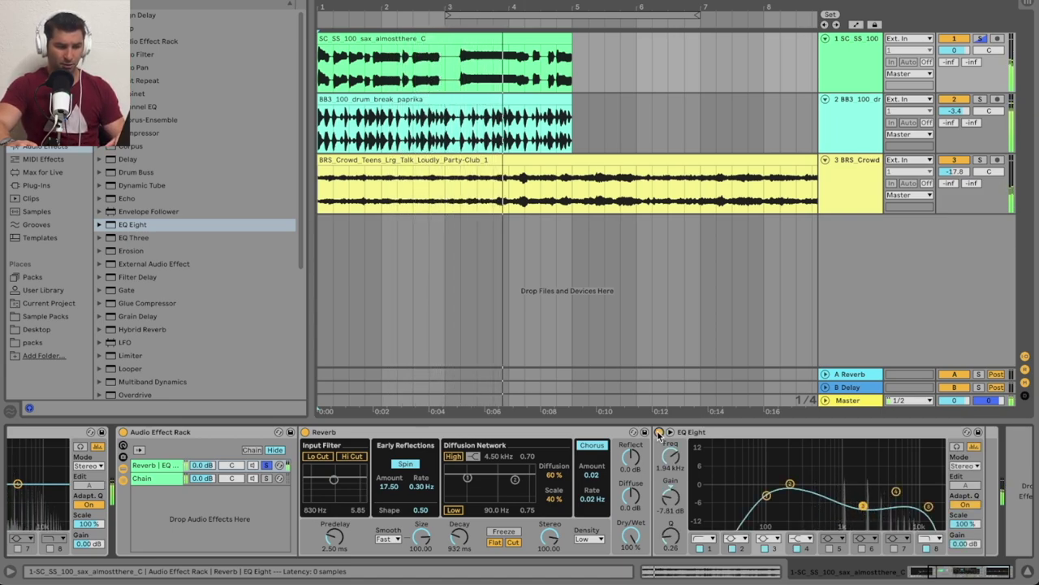
pyautogui.click(980, 38)
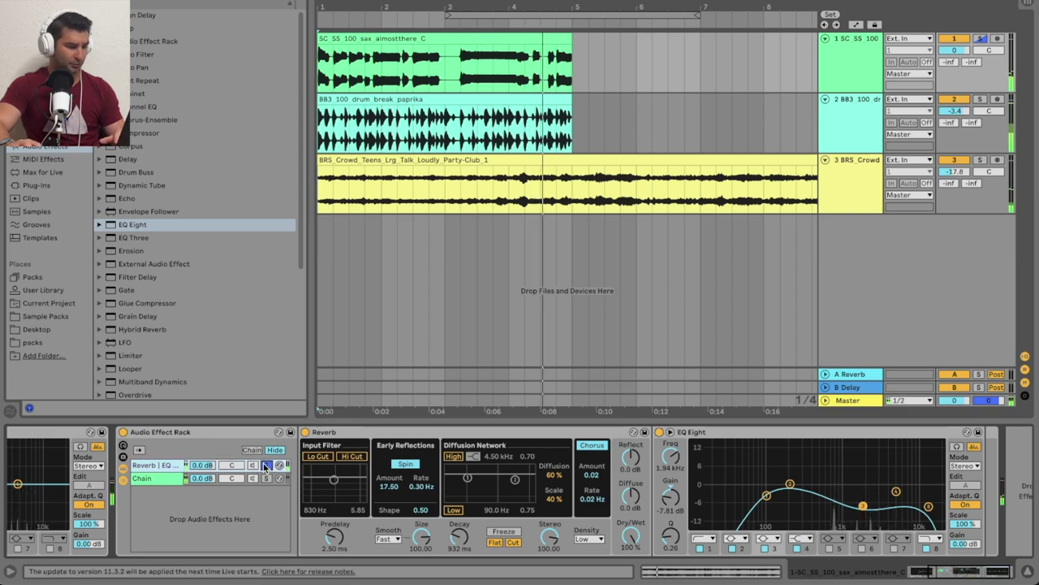
pyautogui.click(980, 38)
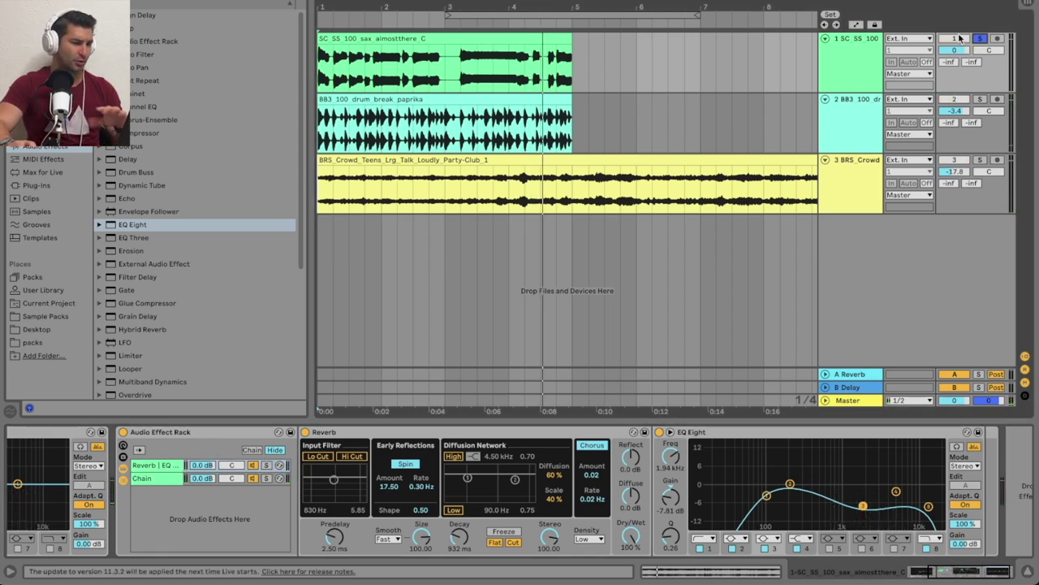
pyautogui.press('space')
pyautogui.press('space')
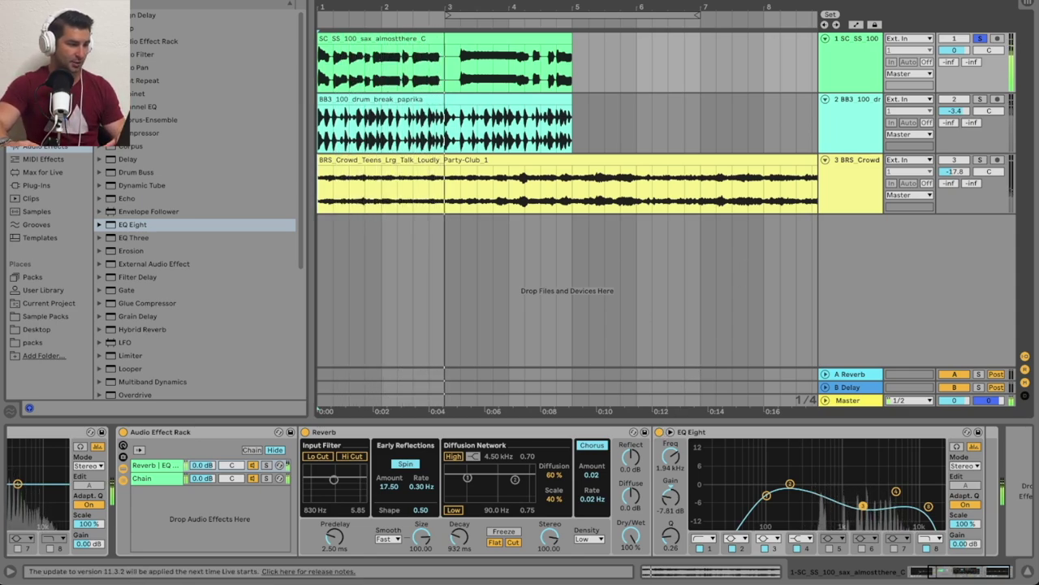
# Audition the mix again and leave the EQ Eight after the Reverb switched on
pyautogui.click(659, 432)
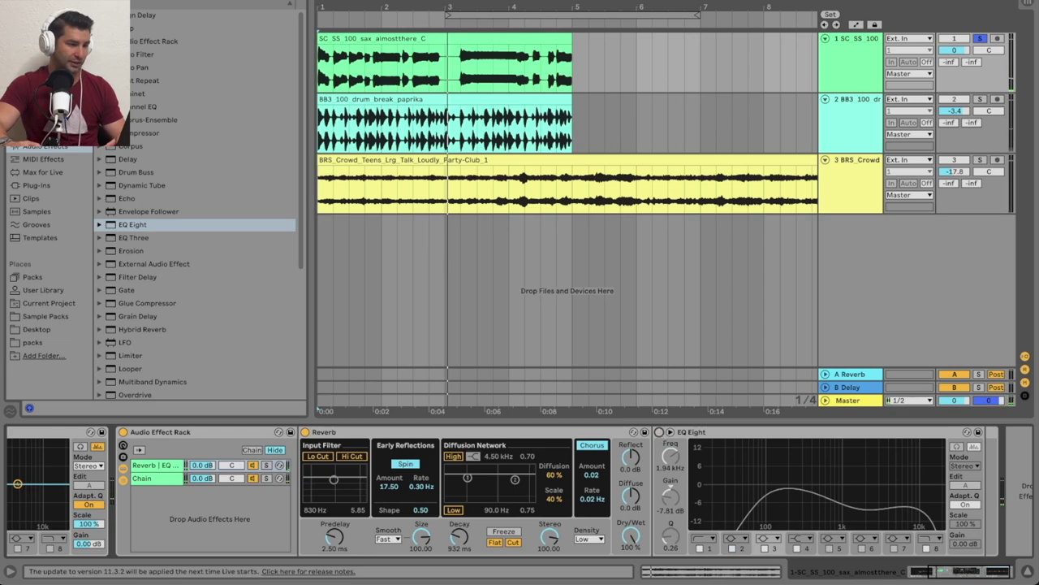
pyautogui.press('space')
pyautogui.press('space')
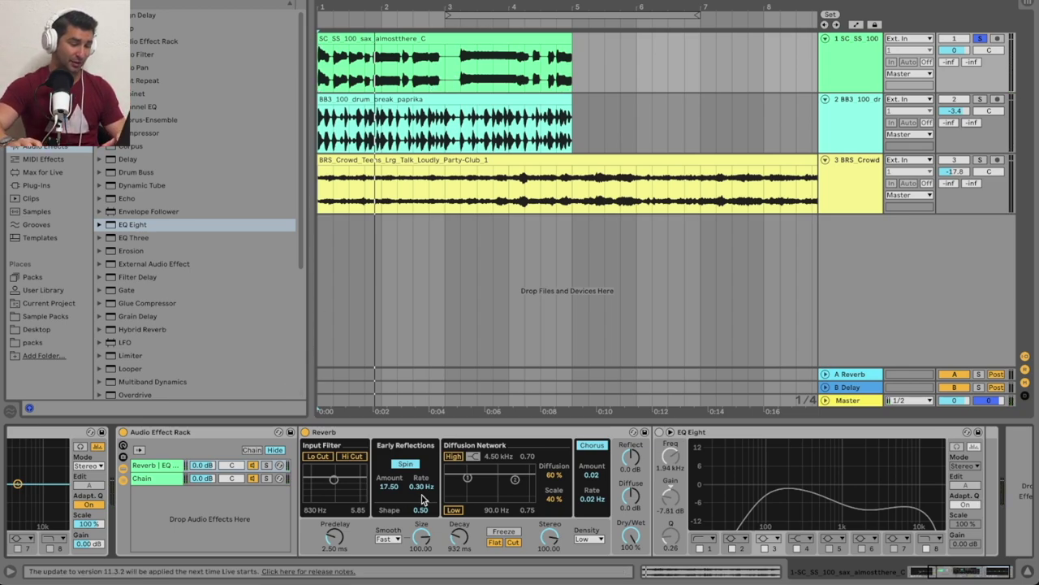
pyautogui.moveTo(457, 544); pyautogui.dragTo(458, 524)
pyautogui.press('space')
pyautogui.press('space')
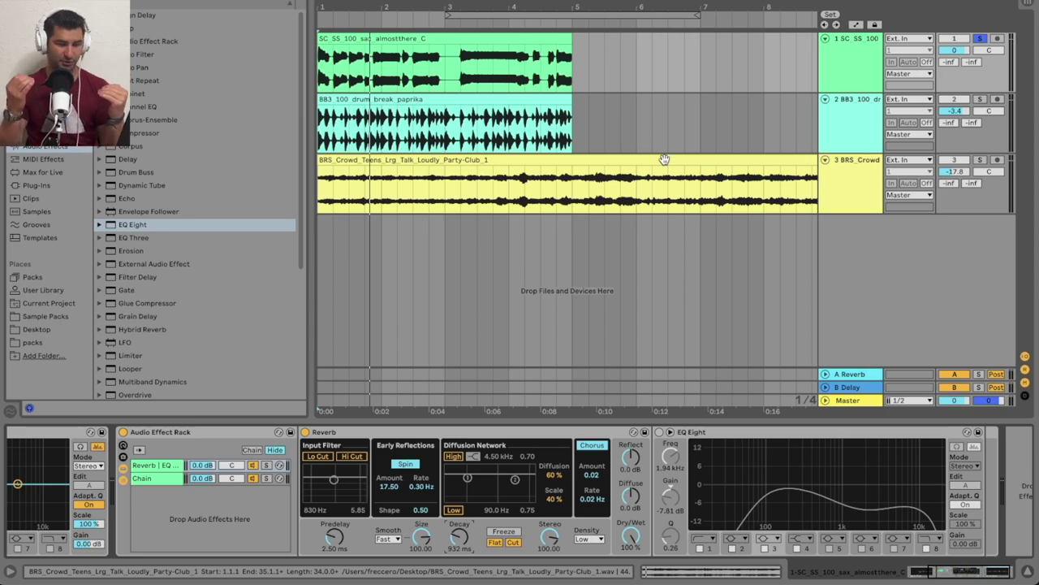
pyautogui.press('space')
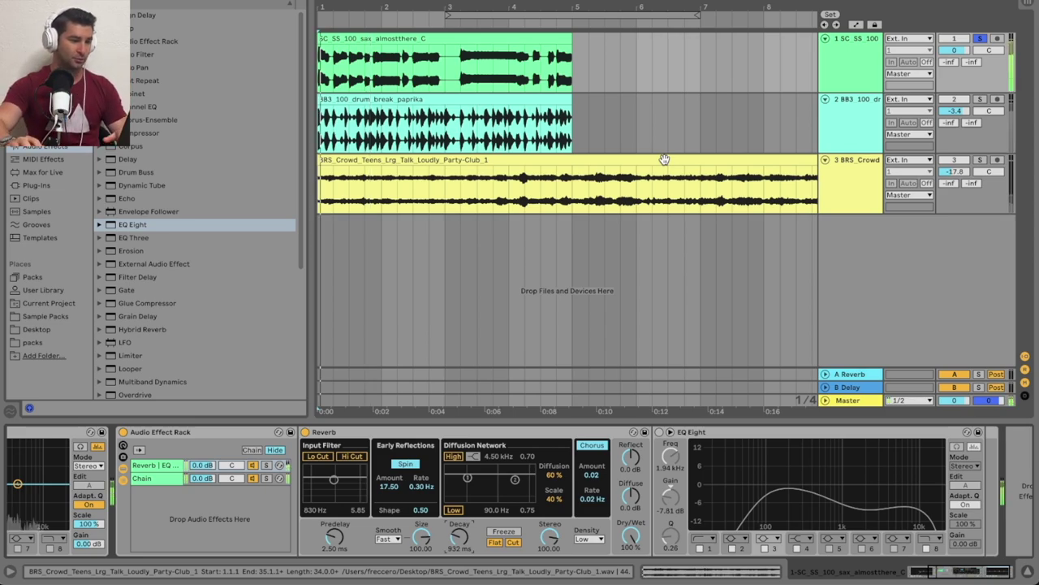
pyautogui.click(659, 432)
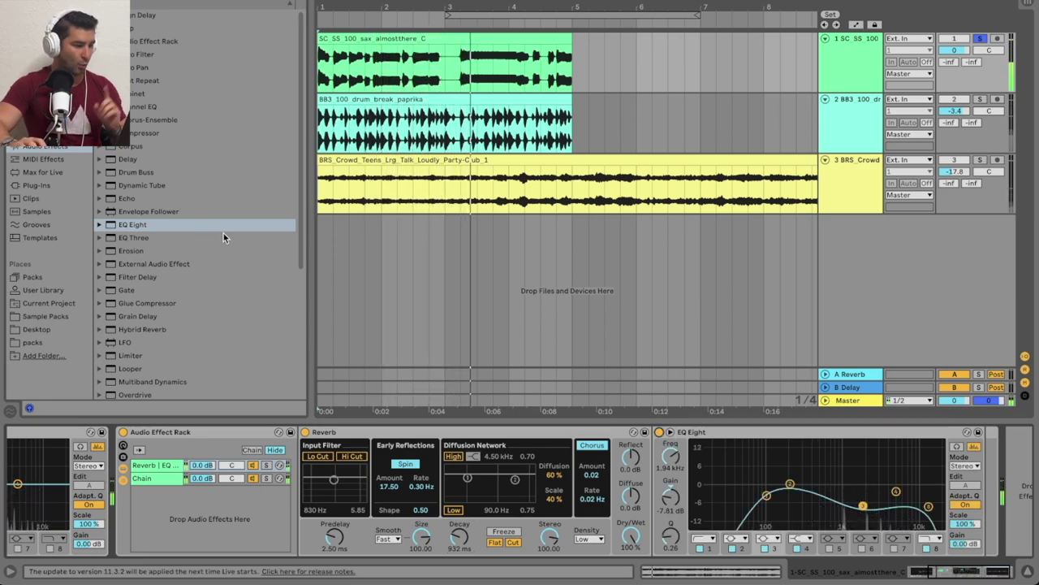
# Add a Compressor after the reverb chain's EQ Eight, sidechained from the sax track with sidechain EQ off
pyautogui.click(268, 133)
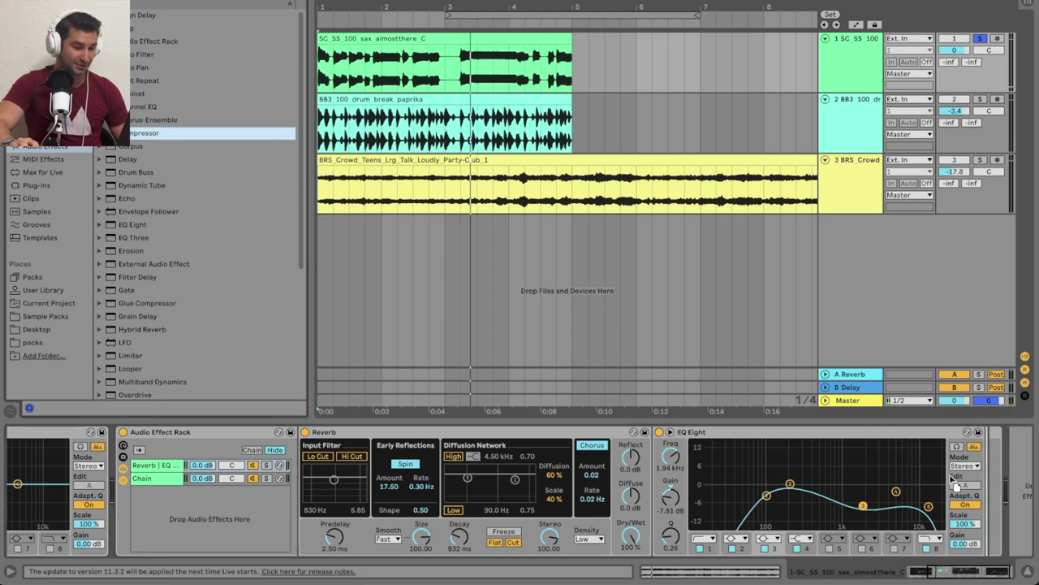
pyautogui.moveTo(952, 474); pyautogui.dragTo(952, 474)
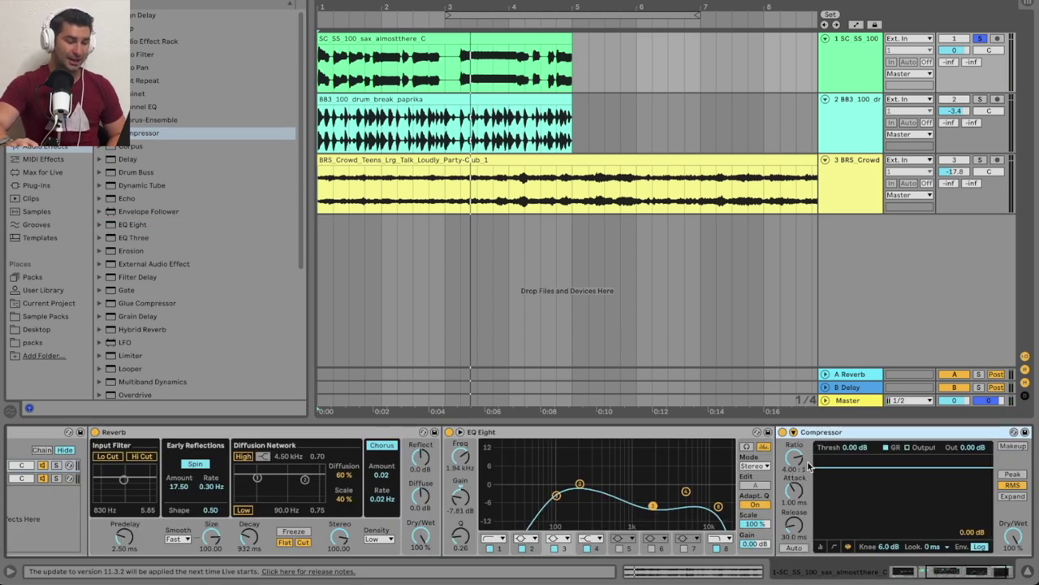
pyautogui.click(823, 547)
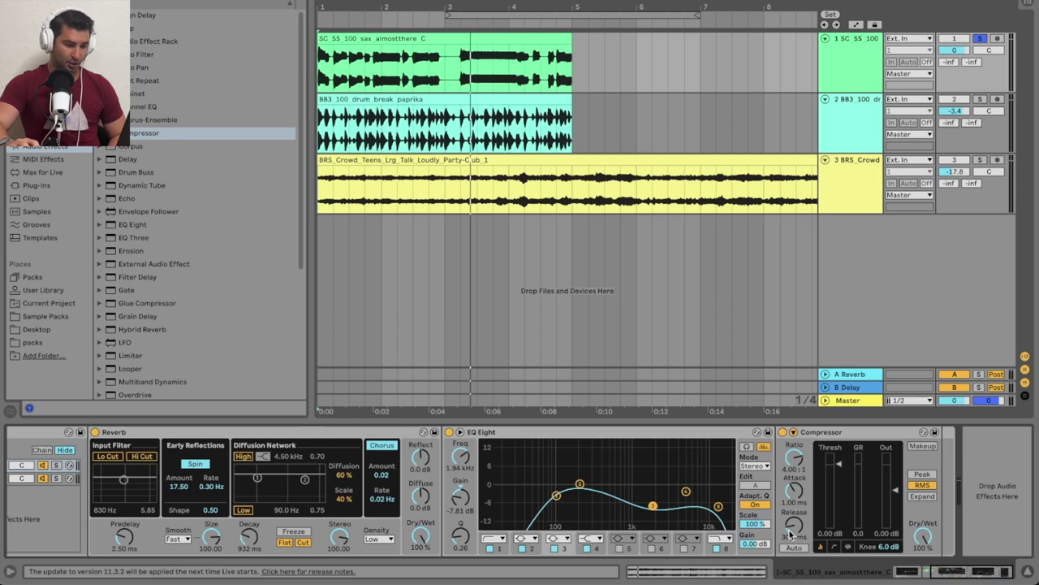
pyautogui.click(794, 433)
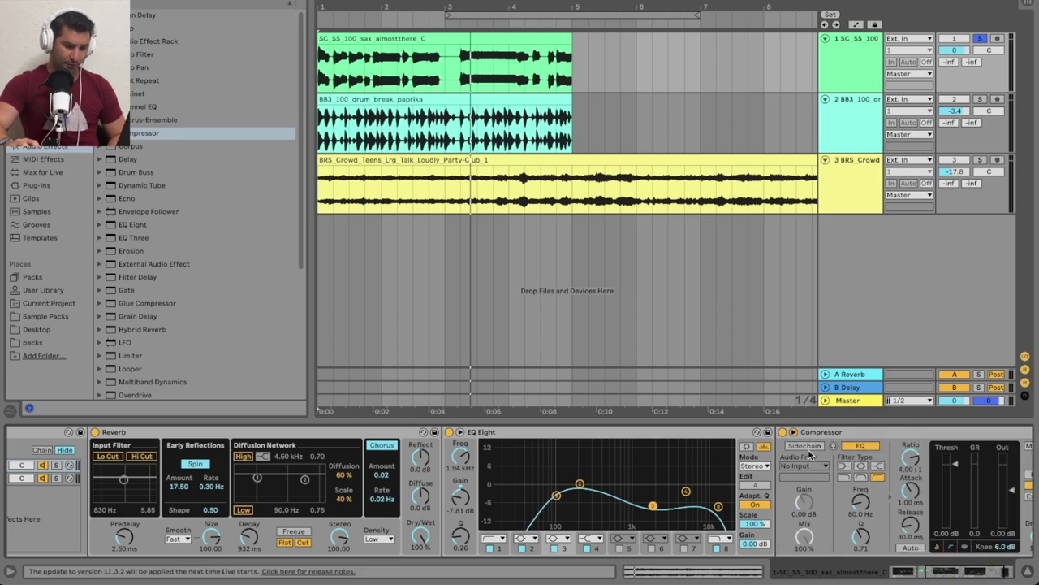
pyautogui.click(822, 466)
pyautogui.click(823, 479)
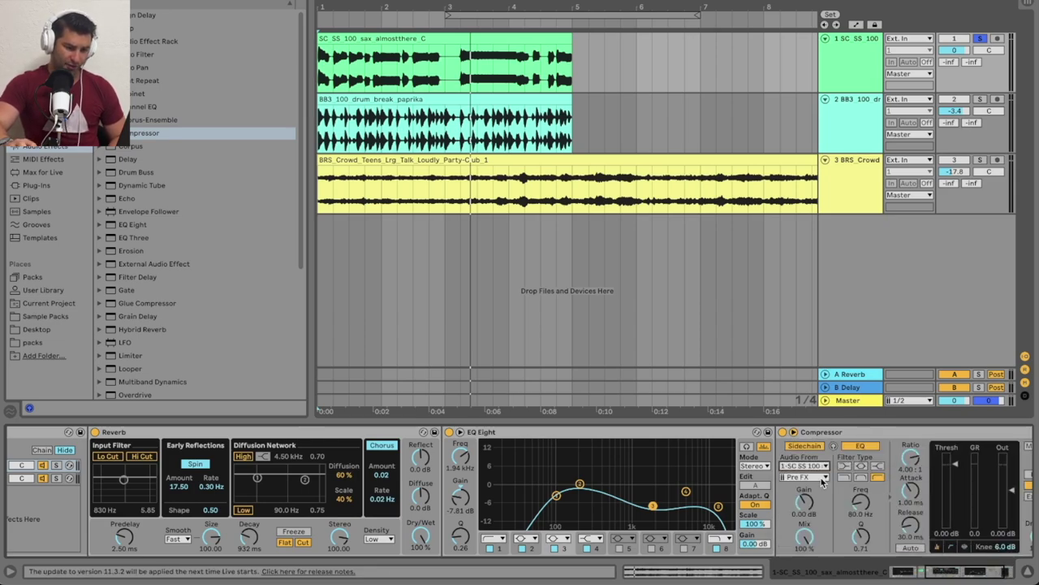
pyautogui.click(871, 449)
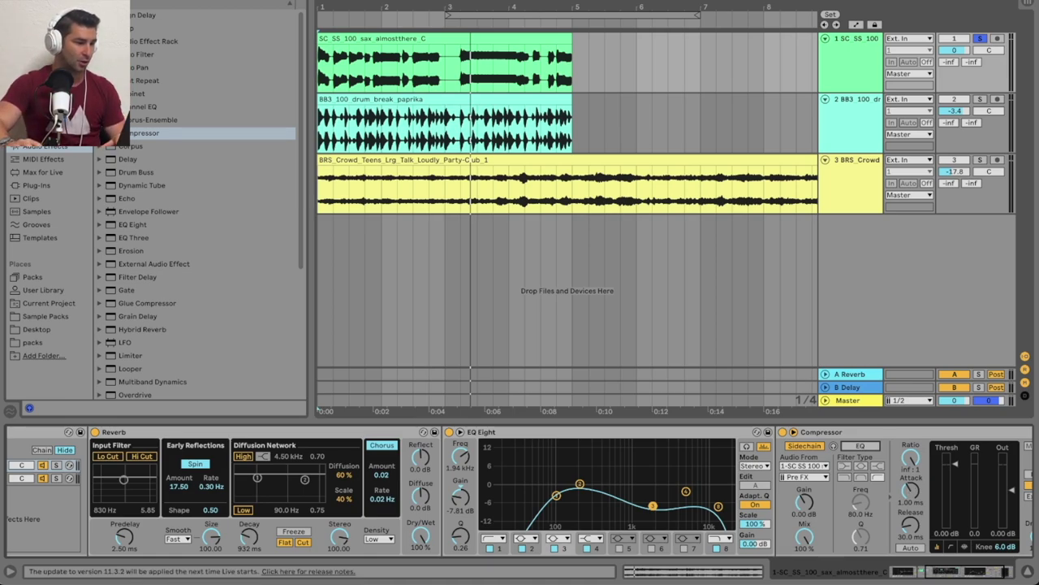
pyautogui.press('space')
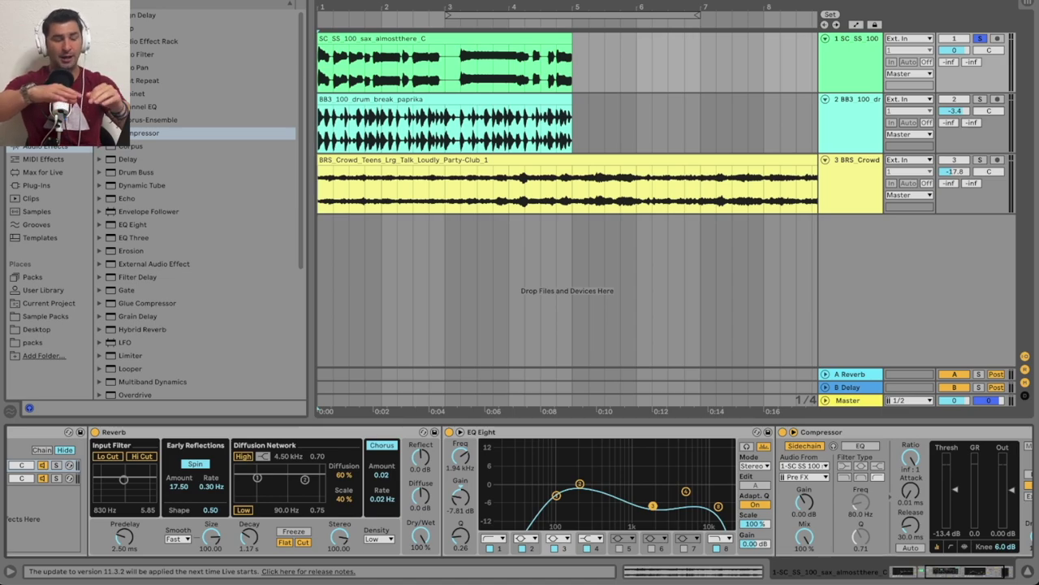
# Play the arrangement from the sax clip to audition it, then unsolo the sax track
pyautogui.click(417, 77)
pyautogui.press('space')
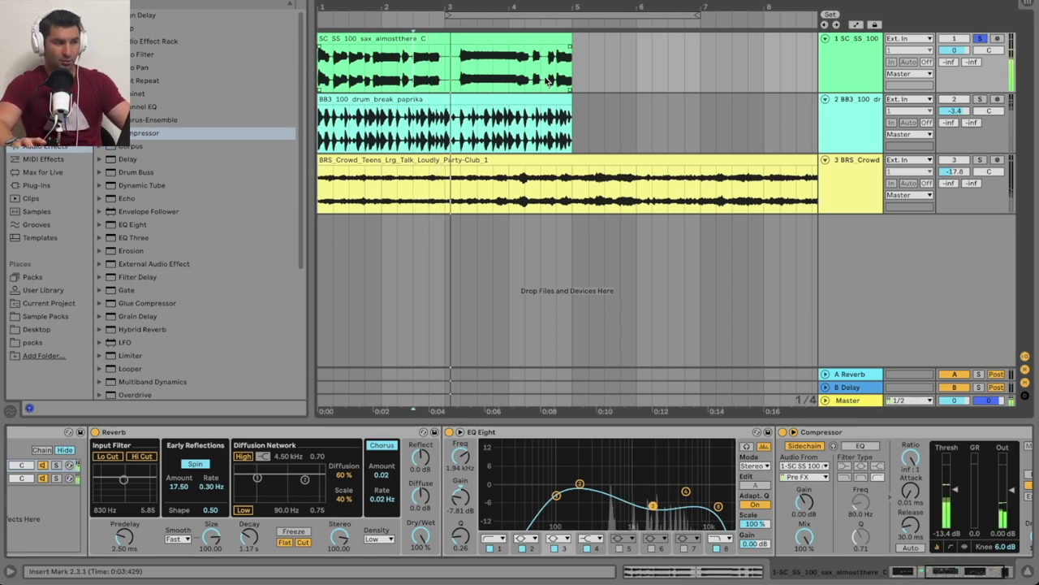
pyautogui.press('space')
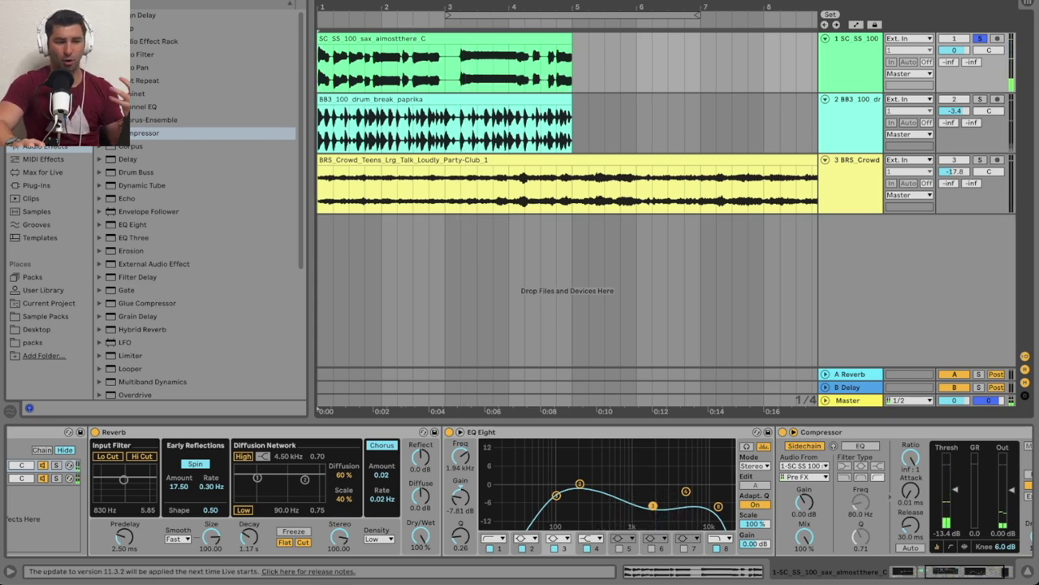
pyautogui.press('space')
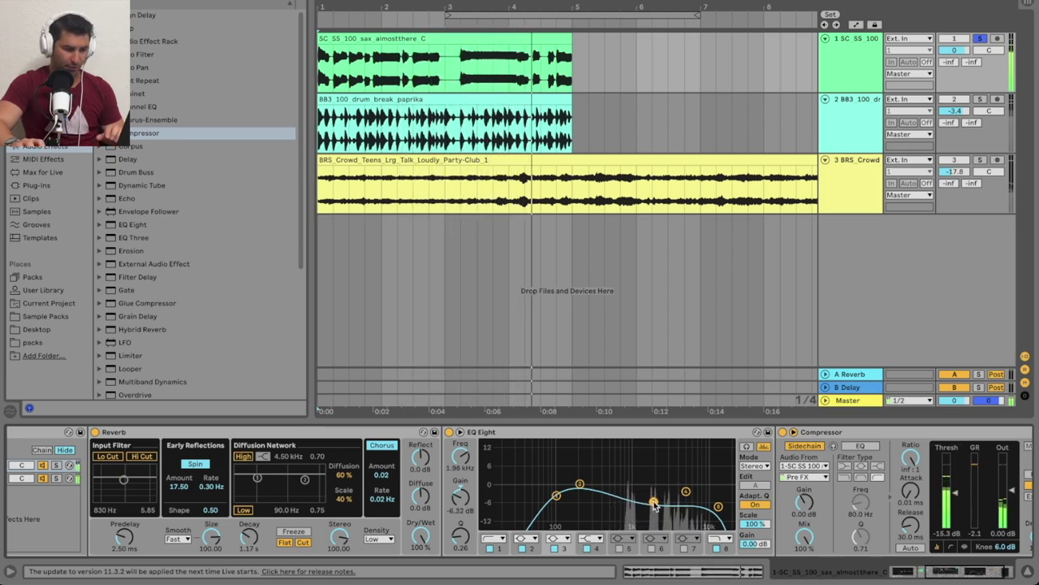
pyautogui.press('space')
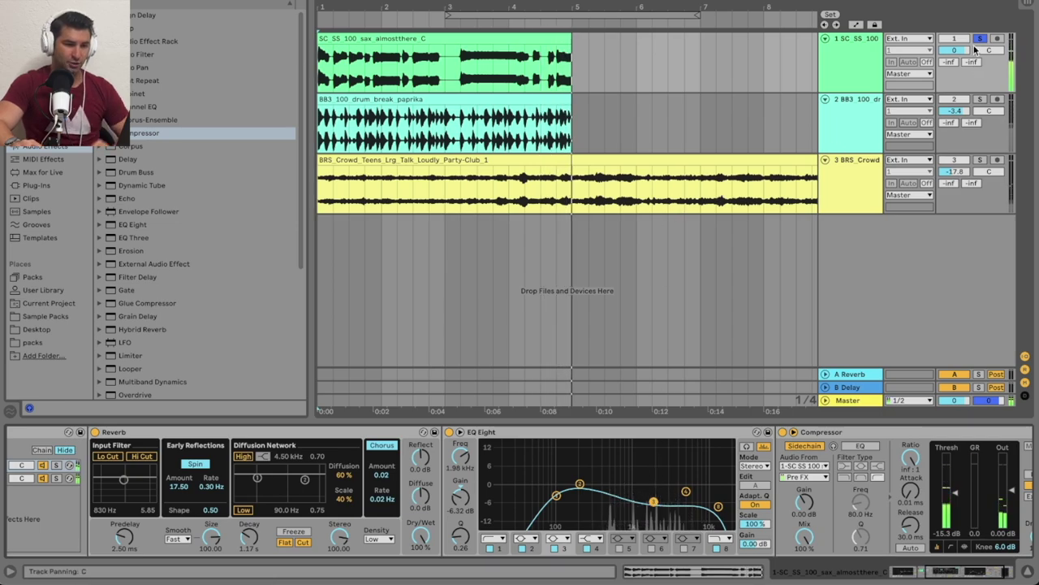
pyautogui.click(979, 38)
# Cut the crowd clip beyond bar 5, loop bars 1–5, and show the sax's effect devices
pyautogui.moveTo(578, 179); pyautogui.dragTo(319, 182)
pyautogui.press('Delete')
pyautogui.click(631, 159)
pyautogui.press('Delete')
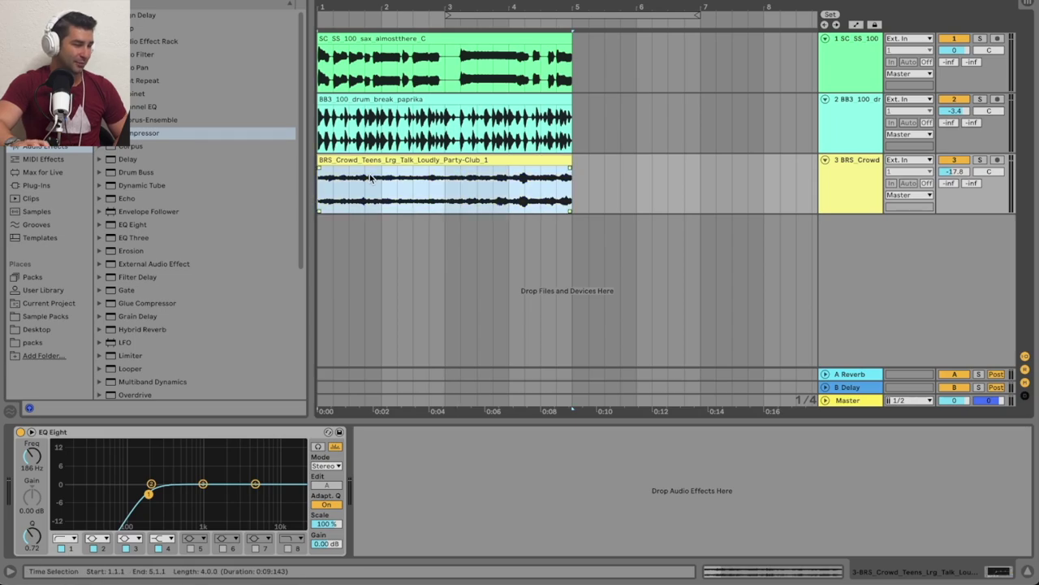
pyautogui.rightClick(375, 167)
pyautogui.click(461, 356)
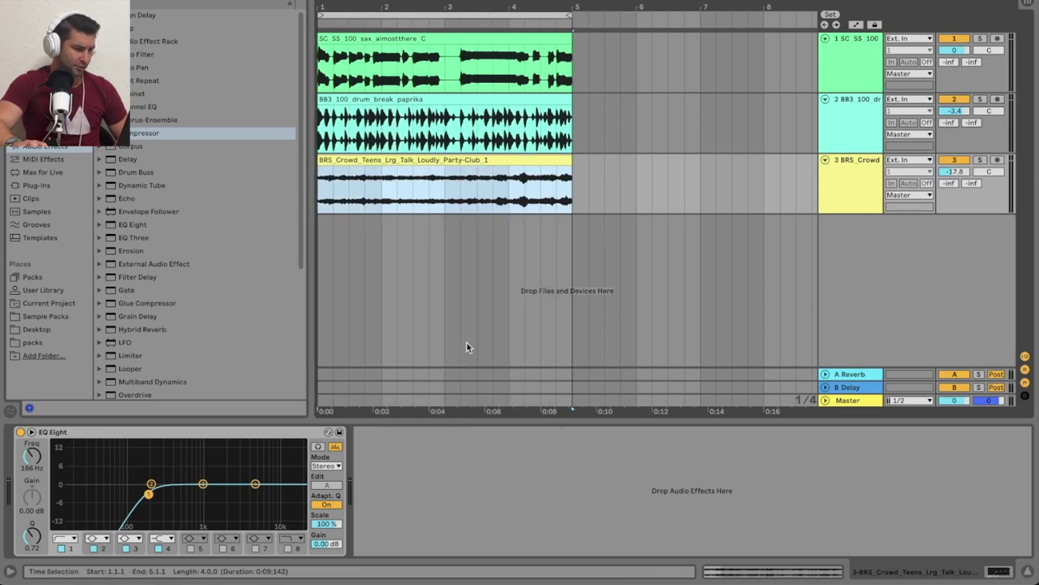
pyautogui.press('space')
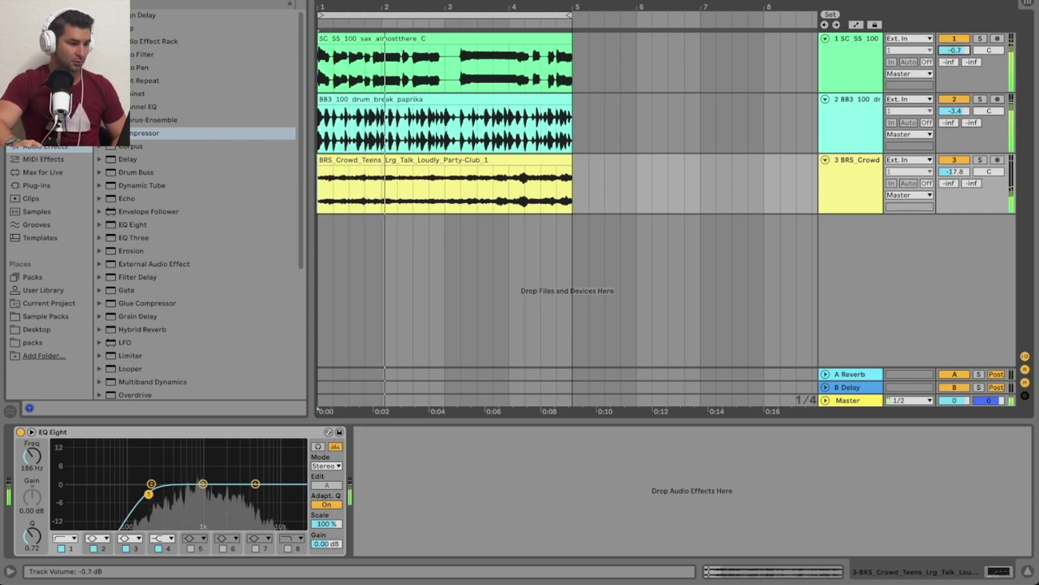
pyautogui.click(850, 49)
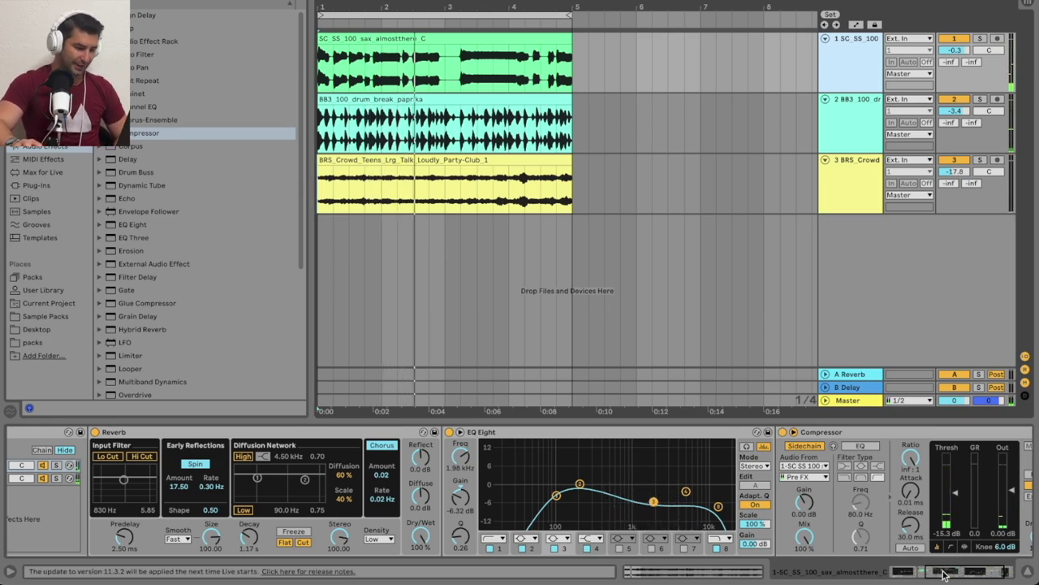
pyautogui.click(889, 567)
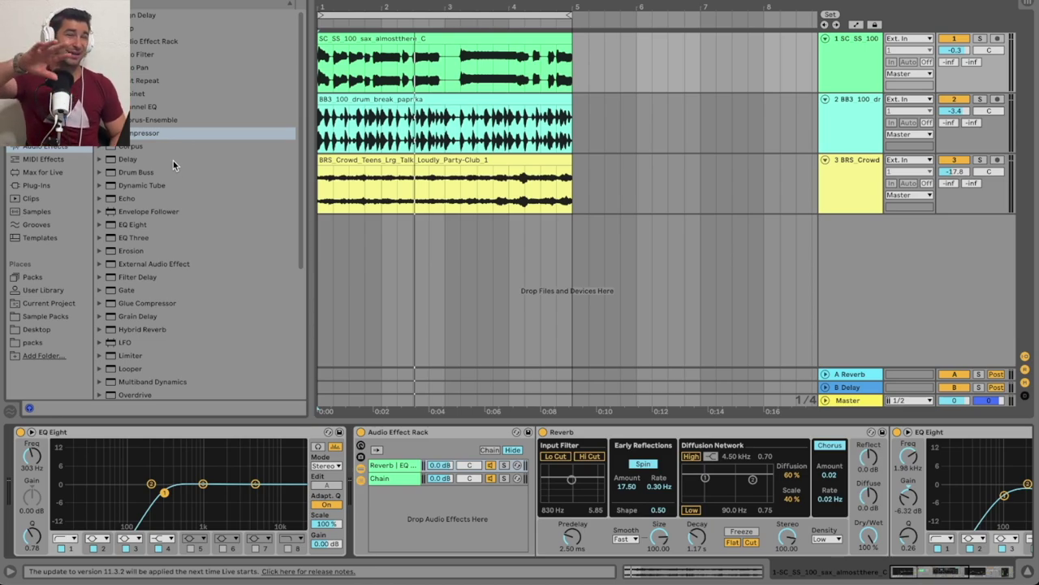
# Add a Delay as a new rack chain set to 100% dry/wet, then solo the sax track
pyautogui.click(139, 161)
pyautogui.moveTo(140, 161); pyautogui.dragTo(485, 523)
pyautogui.moveTo(769, 542); pyautogui.dragTo(775, 536)
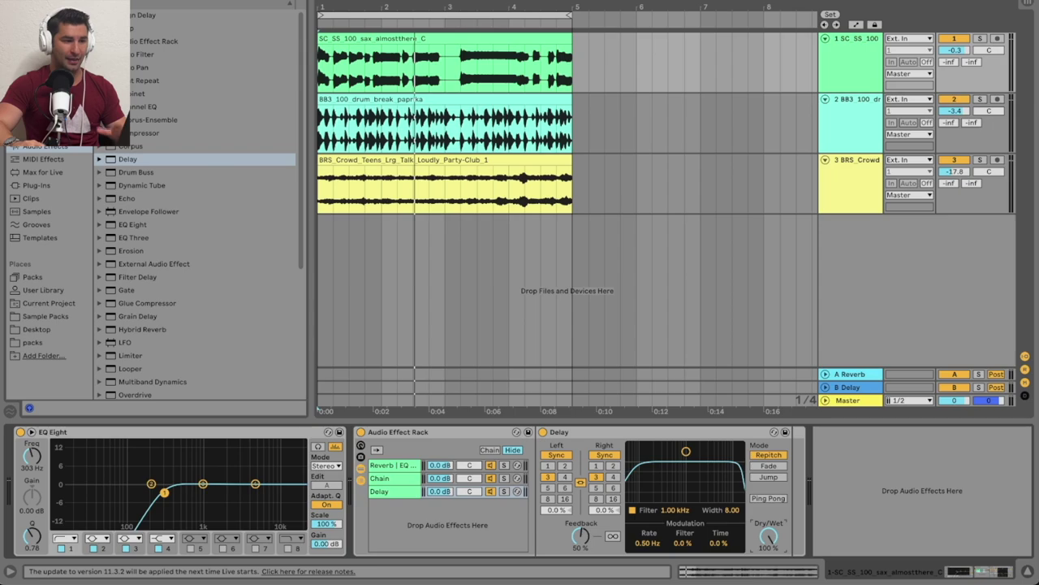
pyautogui.press('space')
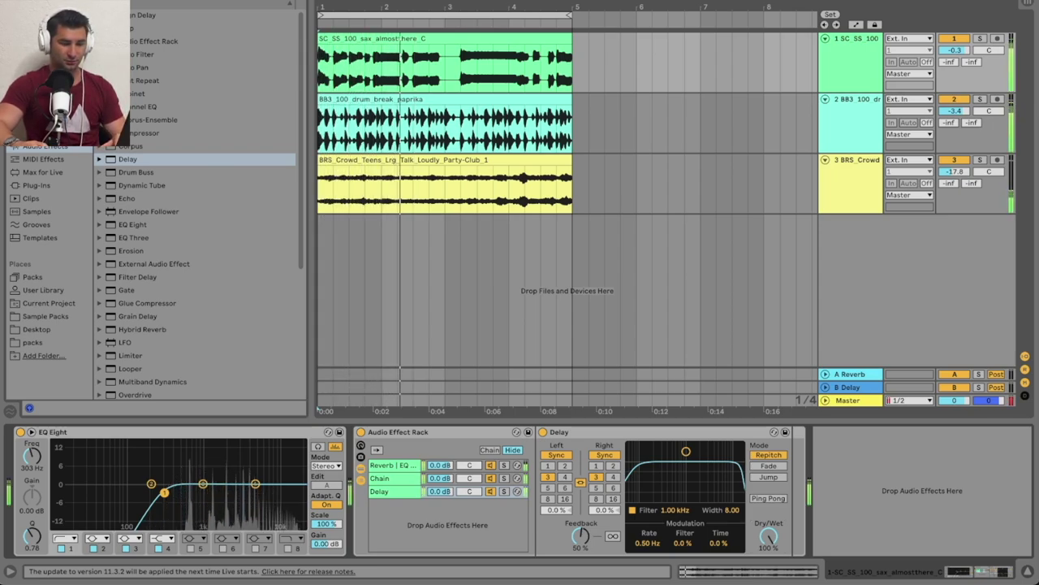
pyautogui.press('space')
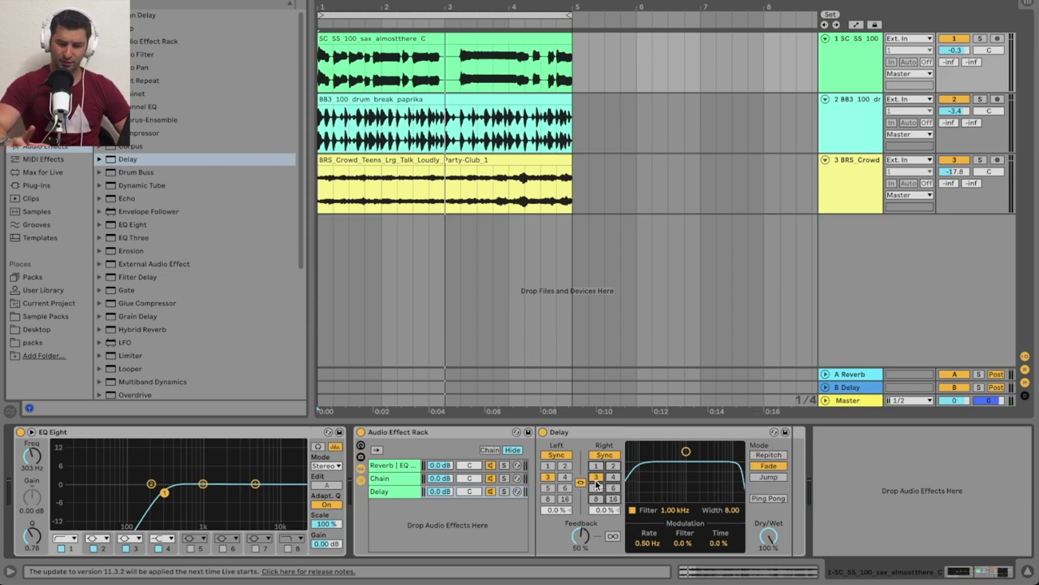
pyautogui.click(978, 39)
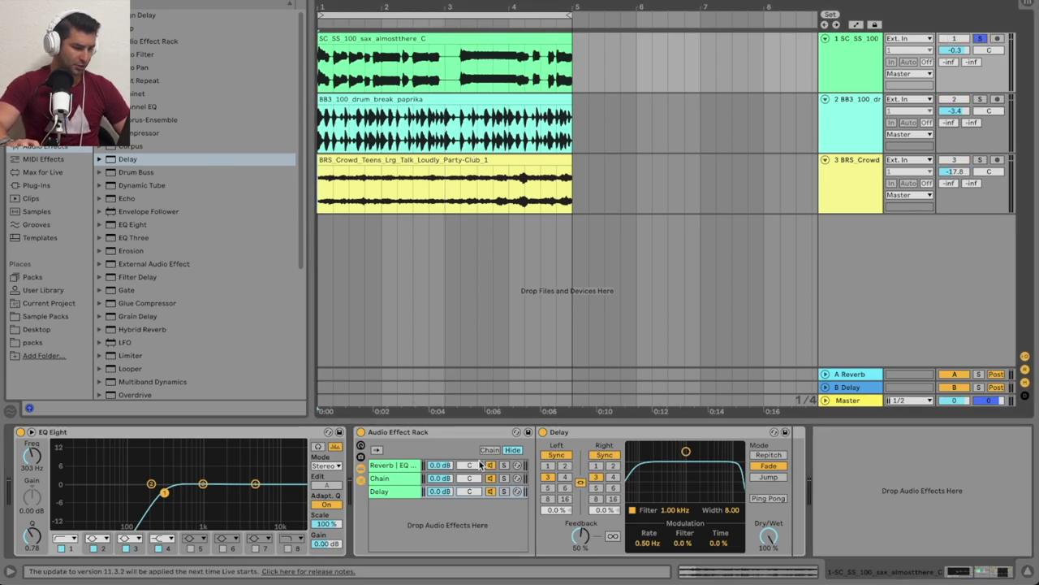
# Copy the reverb chain's EQ Eight and Compressor into the Delay chain
pyautogui.click(391, 483)
pyautogui.click(390, 465)
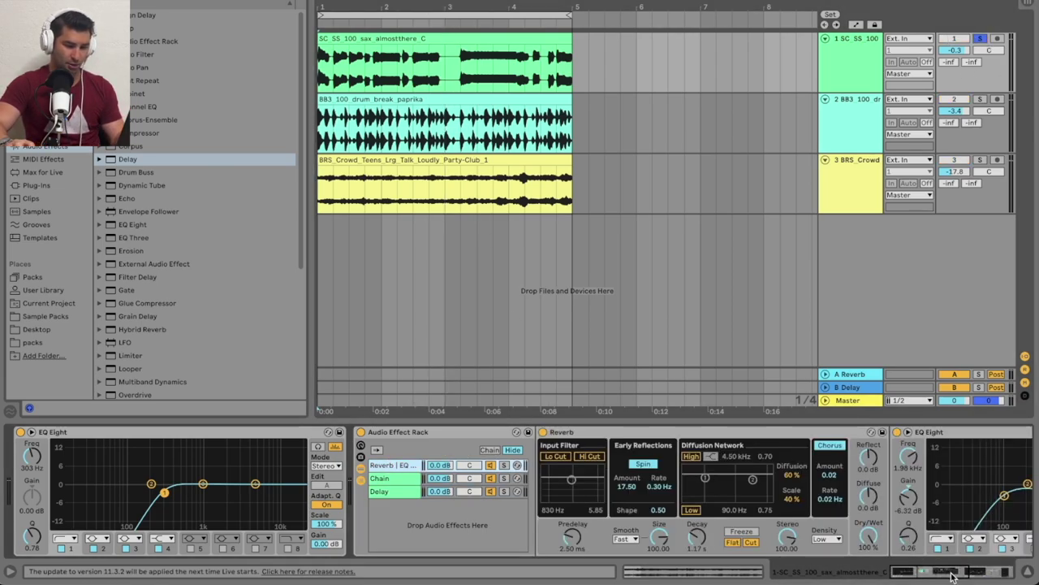
pyautogui.moveTo(951, 575); pyautogui.dragTo(1004, 570)
pyautogui.click(557, 451)
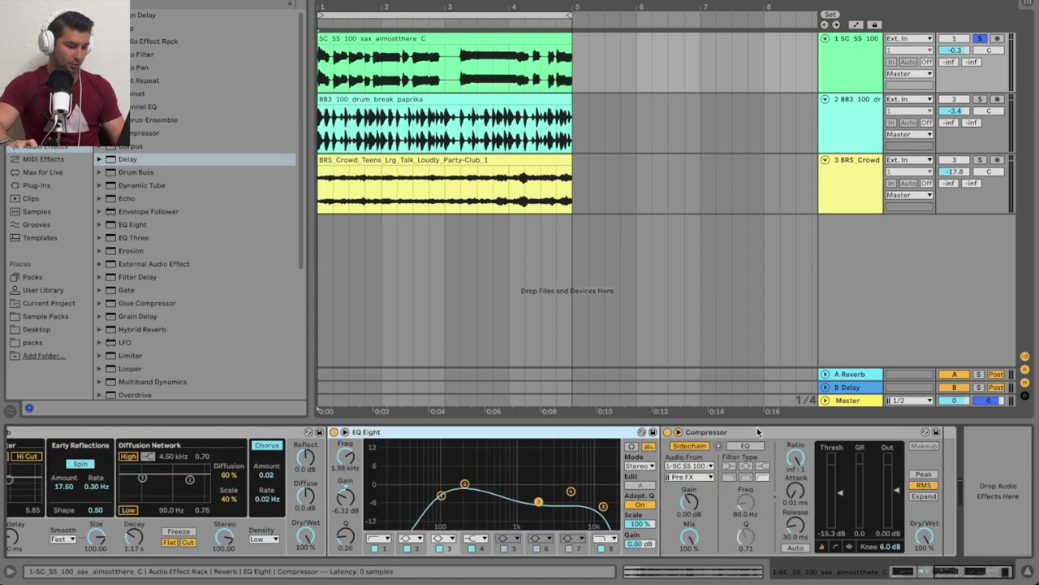
pyautogui.keyDown('shift'); pyautogui.click(757, 431); pyautogui.keyUp('shift')
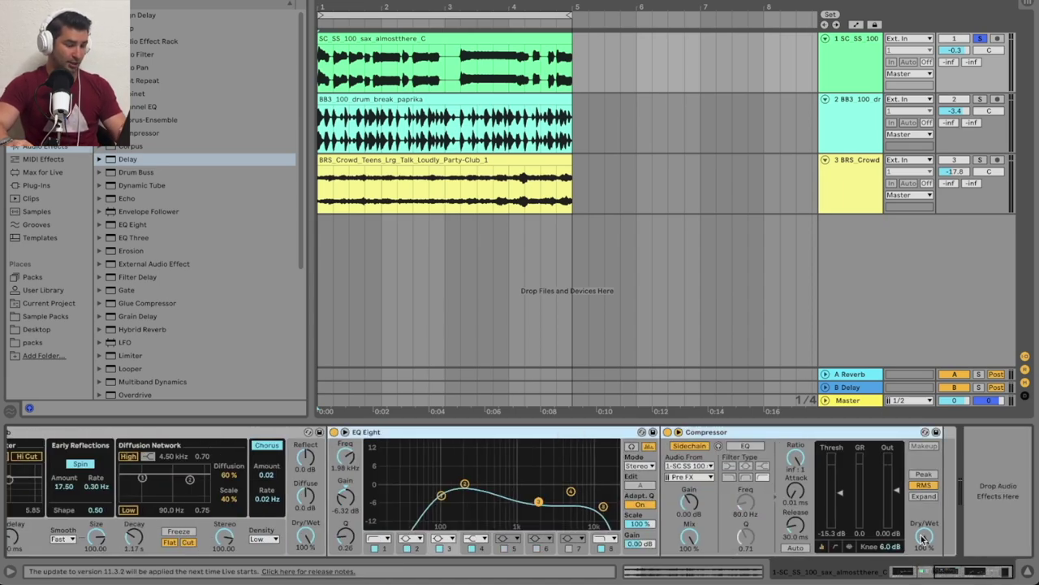
pyautogui.moveTo(959, 572); pyautogui.dragTo(913, 573)
pyautogui.click(332, 491)
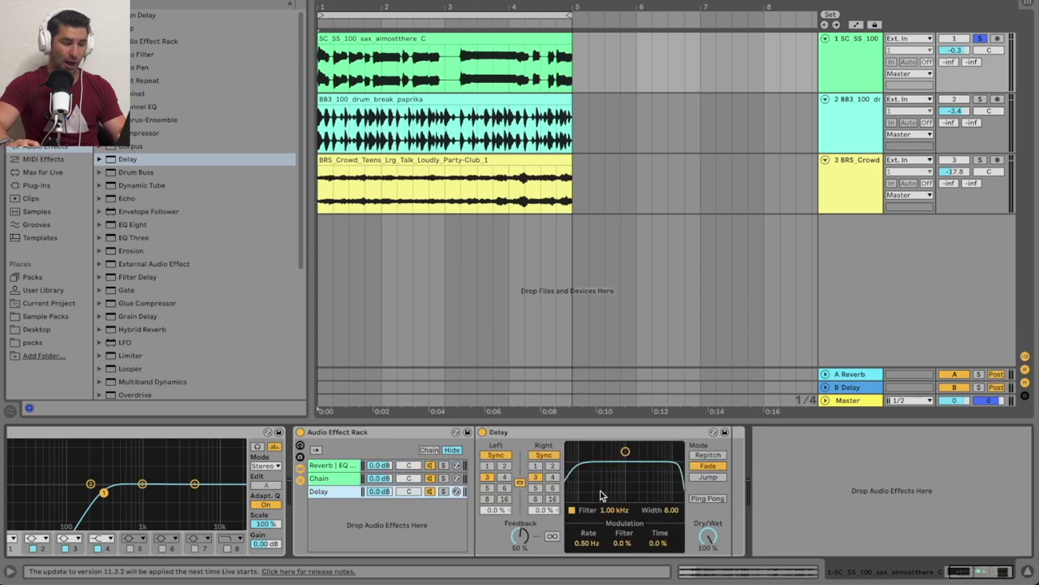
pyautogui.hotkey('ctrl', 'v')
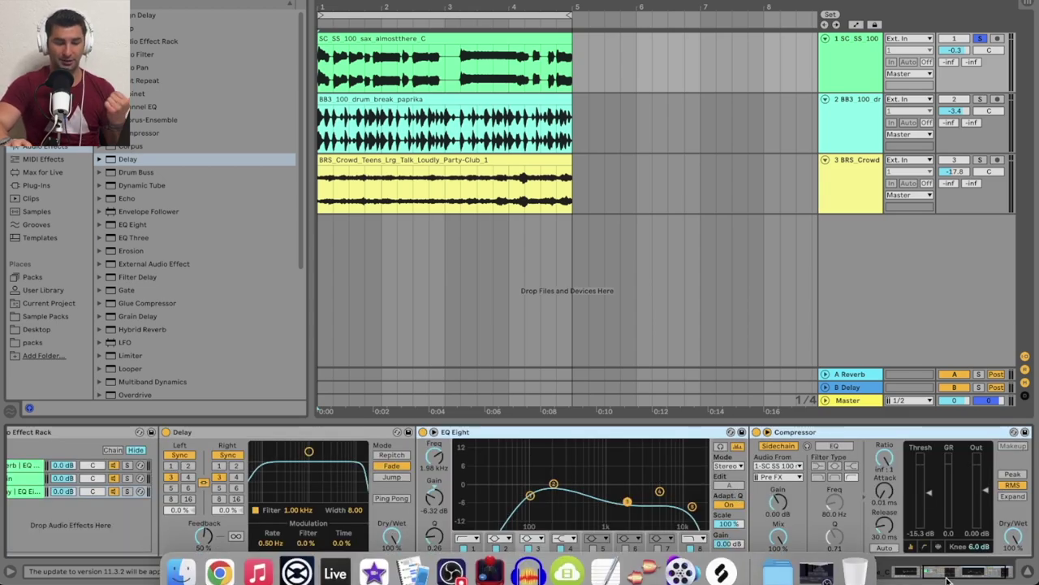
# Solo the Delay chain and listen to it during playback, then unsolo it
pyautogui.hscroll(3, 928, 540)
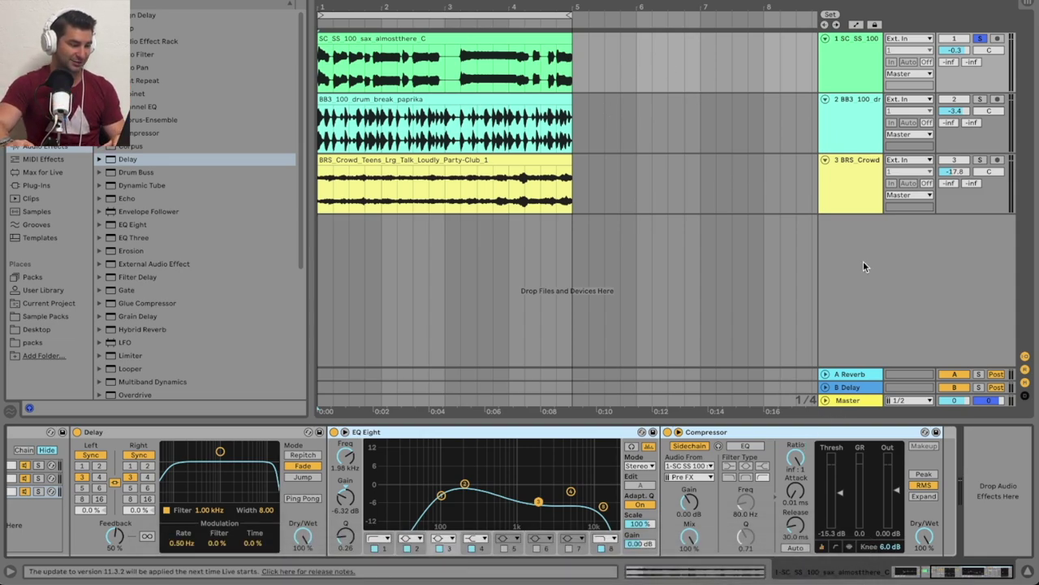
pyautogui.hscroll(-5, 975, 558)
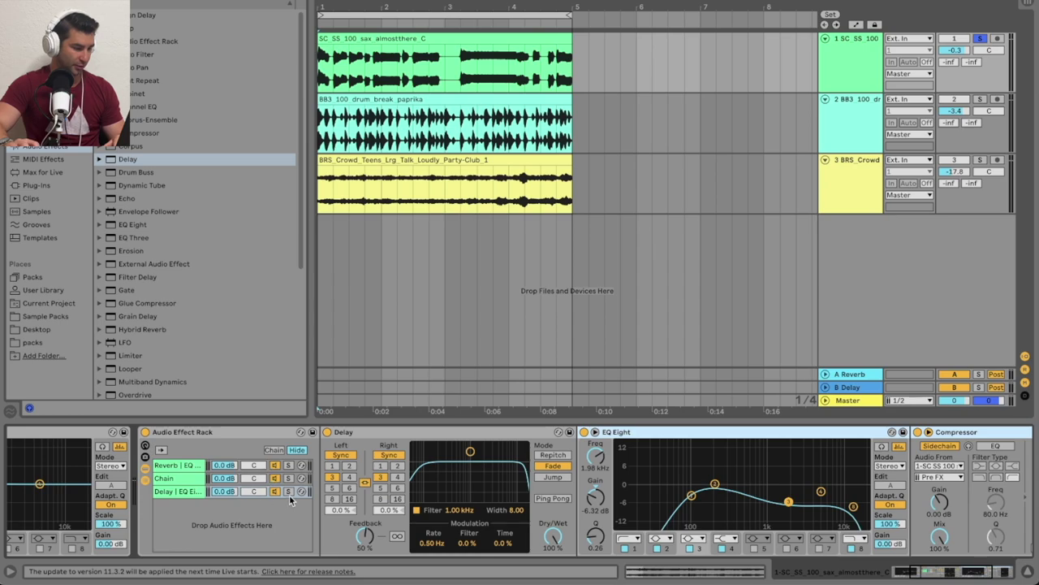
pyautogui.click(288, 491)
pyautogui.press('space')
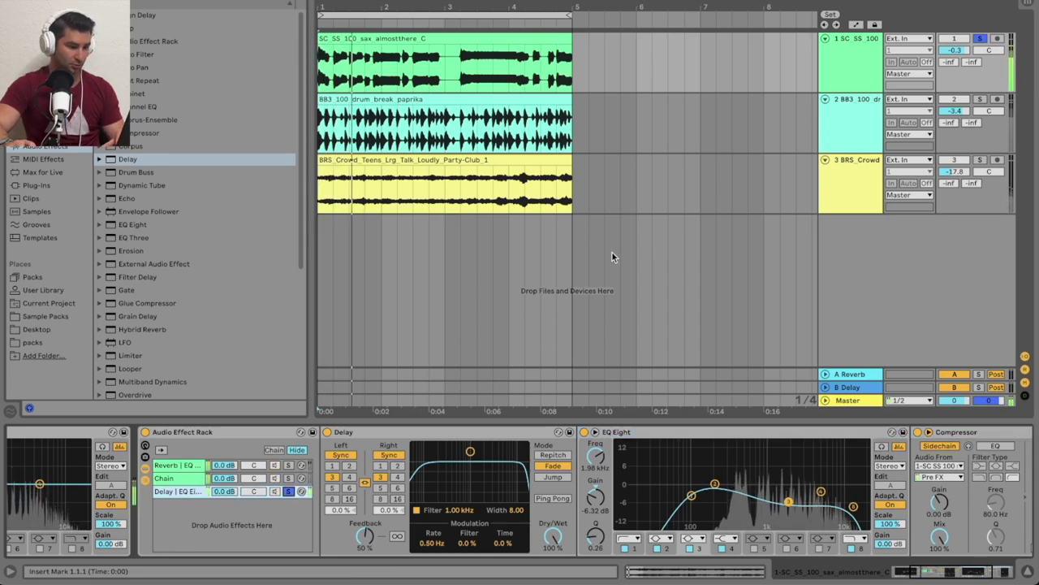
pyautogui.click(288, 491)
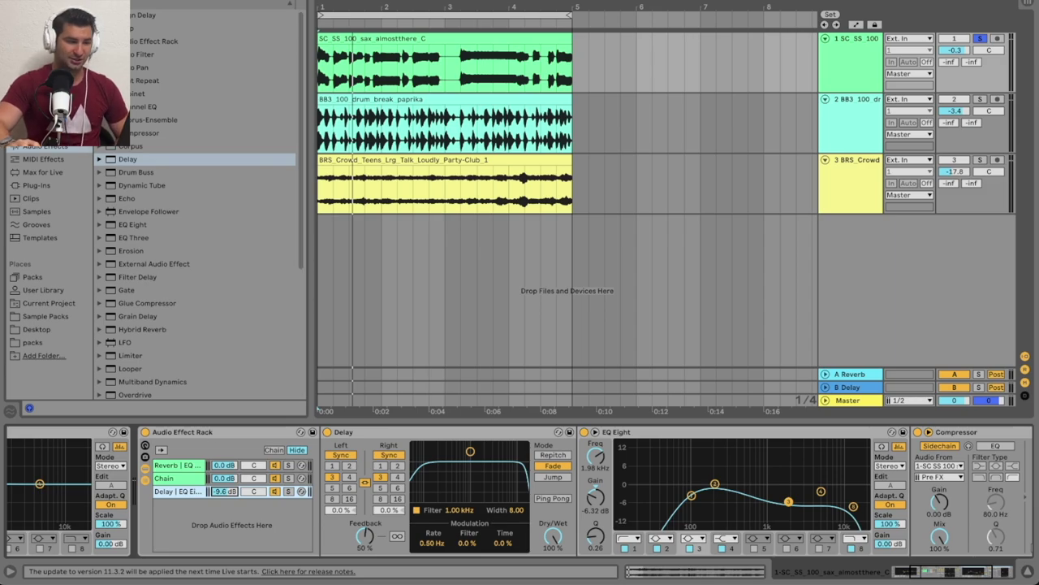
# Lower the Delay chain's volume to -18.8 dB while the arrangement plays
pyautogui.press('space')
pyautogui.moveTo(225, 491); pyautogui.dragTo(250, 518)
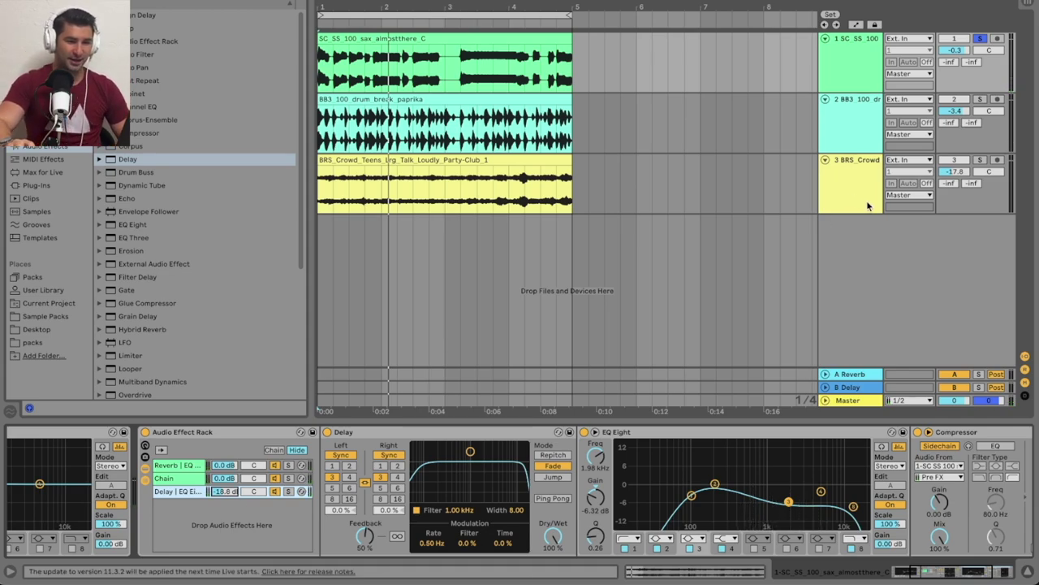
# Unsolo the sax, then set the Reverb chain to -2.4 dB and the Delay chain to -22.0 dB
pyautogui.click(979, 39)
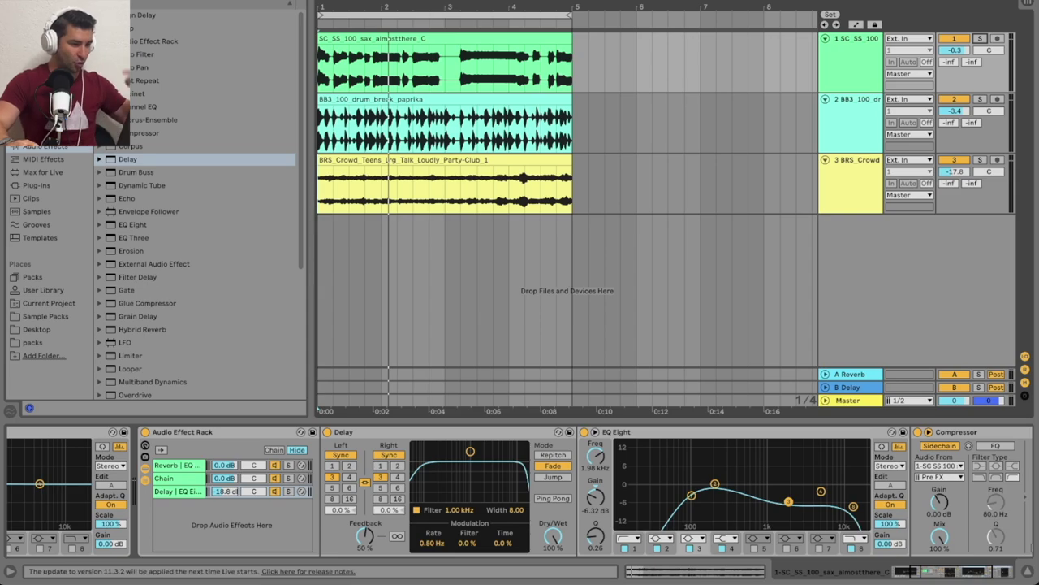
pyautogui.press('space')
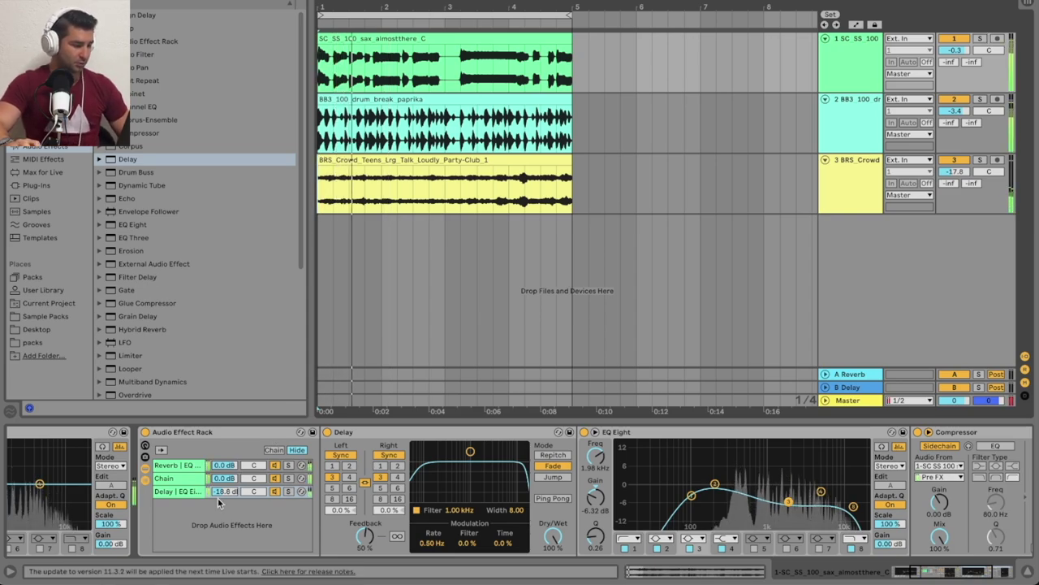
pyautogui.moveTo(224, 491); pyautogui.dragTo(223, 487)
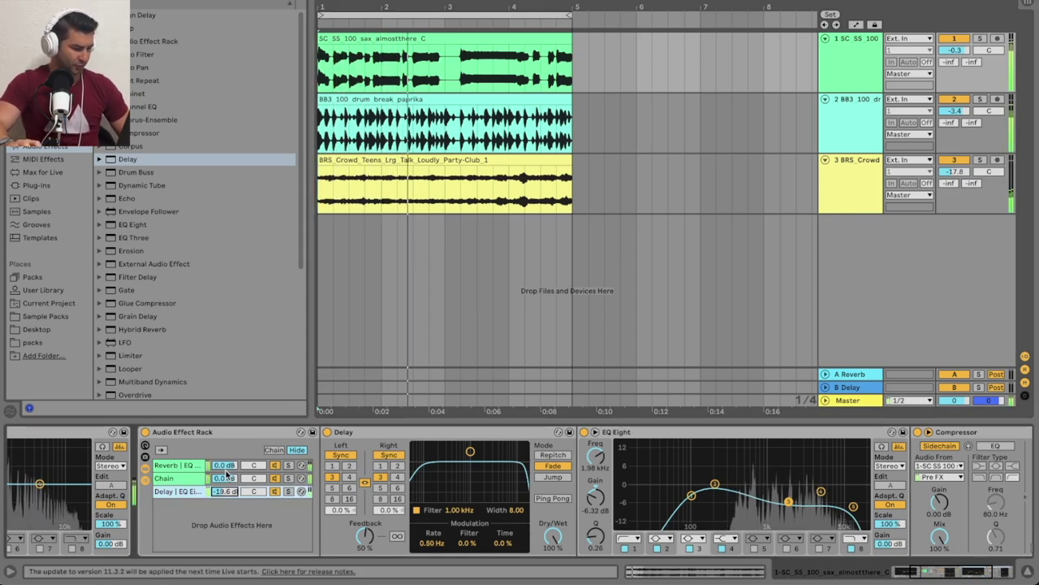
pyautogui.click(177, 465)
pyautogui.moveTo(224, 464); pyautogui.dragTo(224, 482)
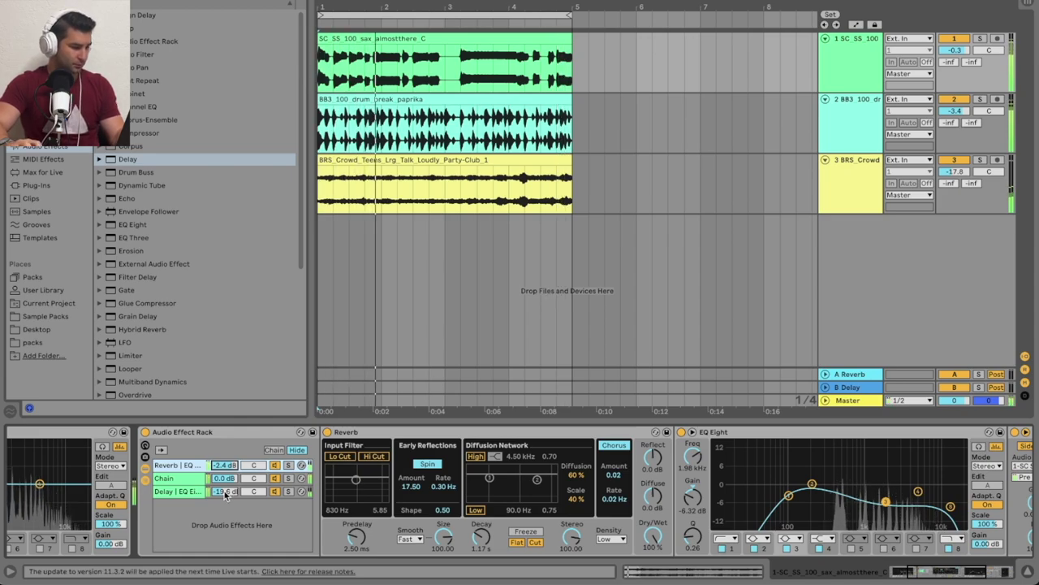
pyautogui.moveTo(224, 490); pyautogui.dragTo(224, 497)
pyautogui.press('Down')
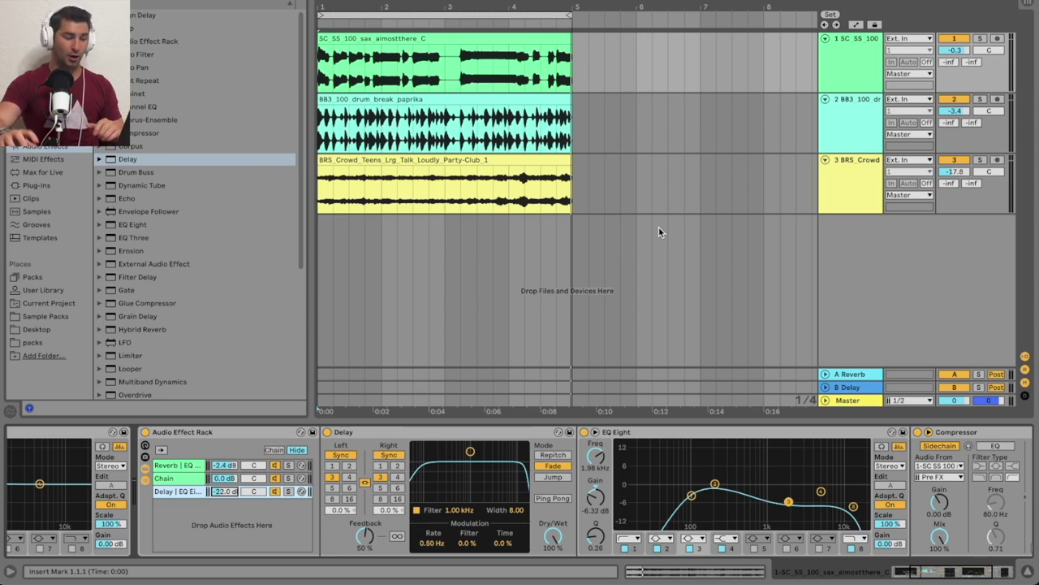
# Bypass the sax's Audio Effect Rack and scroll through the Delay chain's devices
pyautogui.click(146, 433)
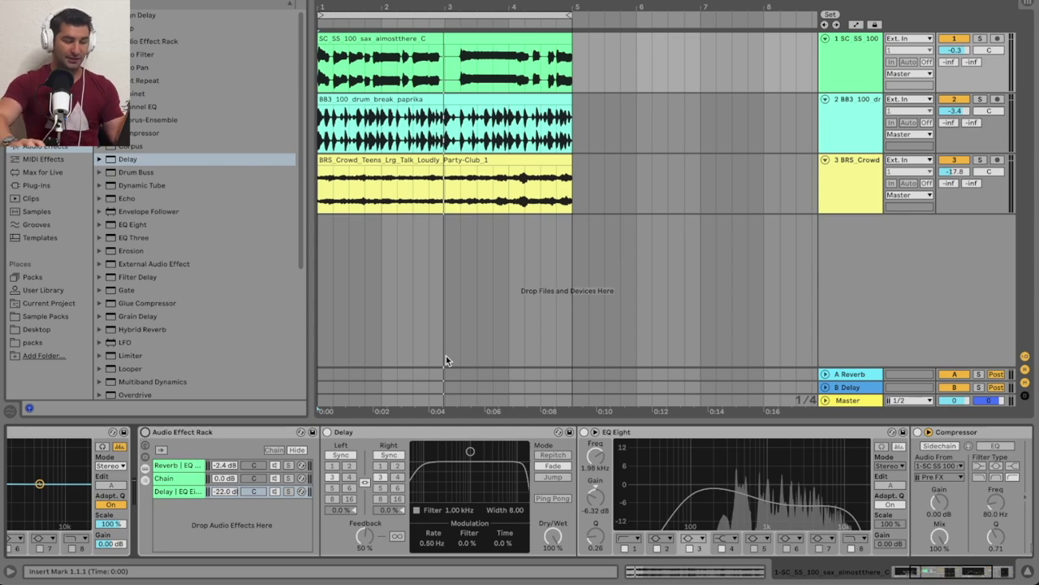
pyautogui.moveTo(988, 579); pyautogui.dragTo(924, 579)
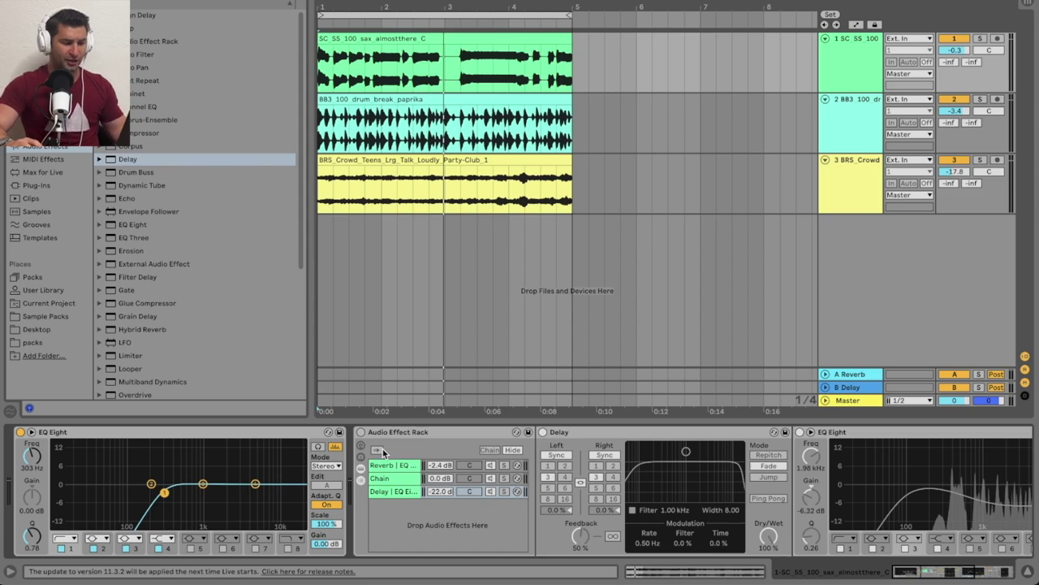
pyautogui.moveTo(926, 571); pyautogui.dragTo(1021, 564)
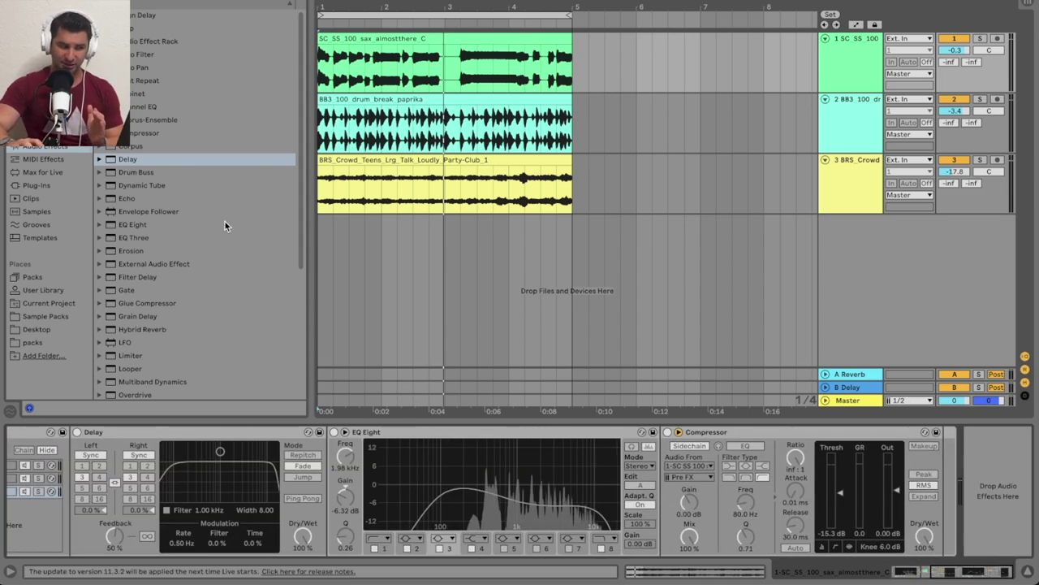
pyautogui.click(838, 63)
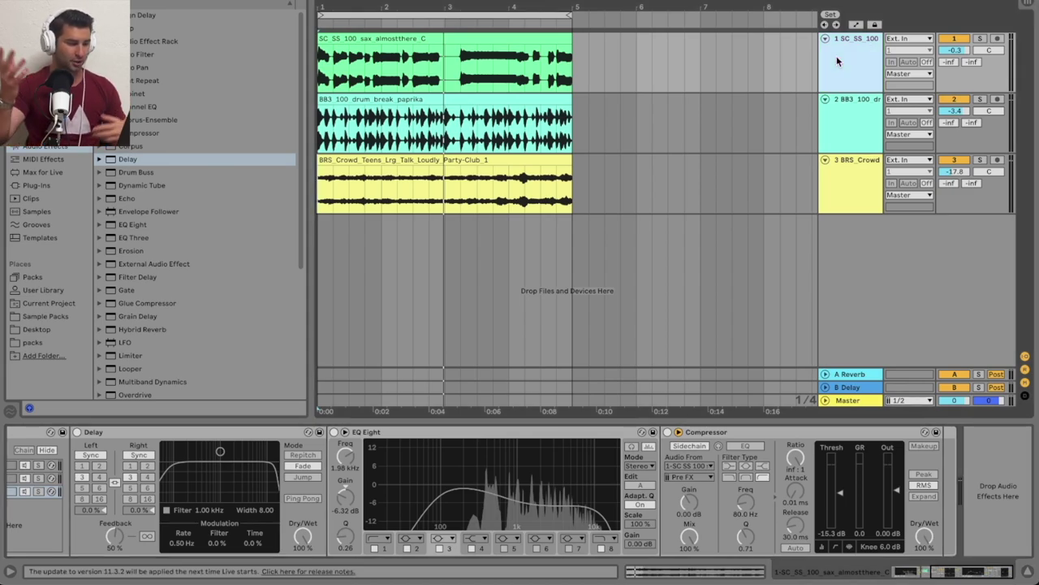
# Place a Phaser-Flanger first in the sax track's device chain
pyautogui.scroll(-5, 228, 151)
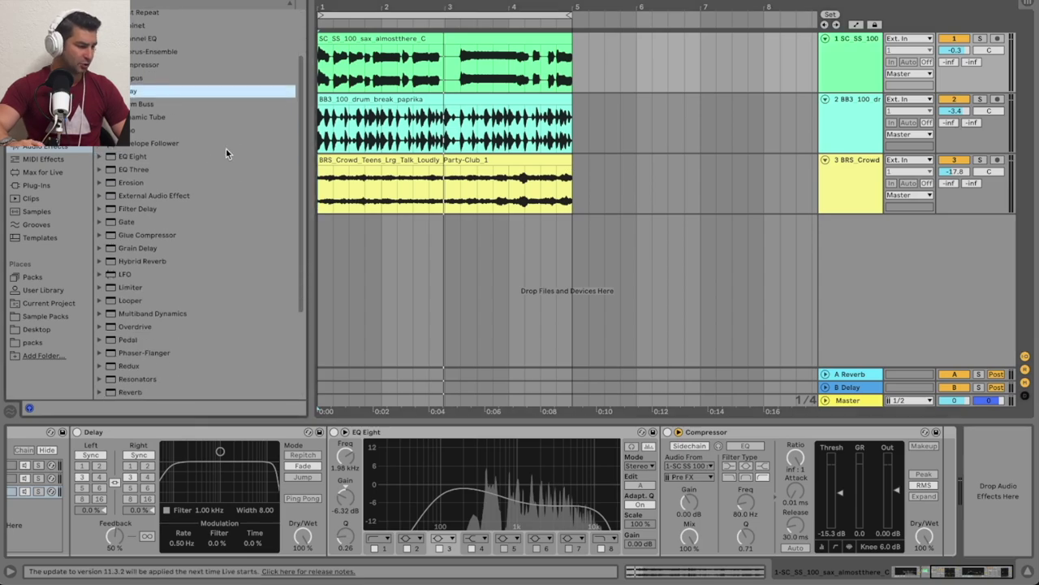
pyautogui.scroll(-2, 228, 148)
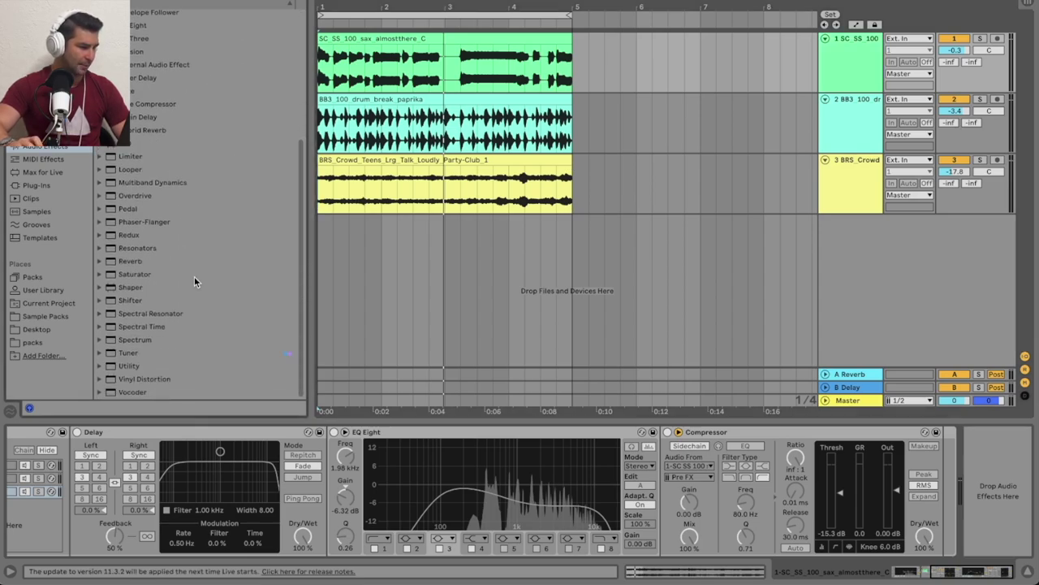
pyautogui.scroll(4, 170, 139)
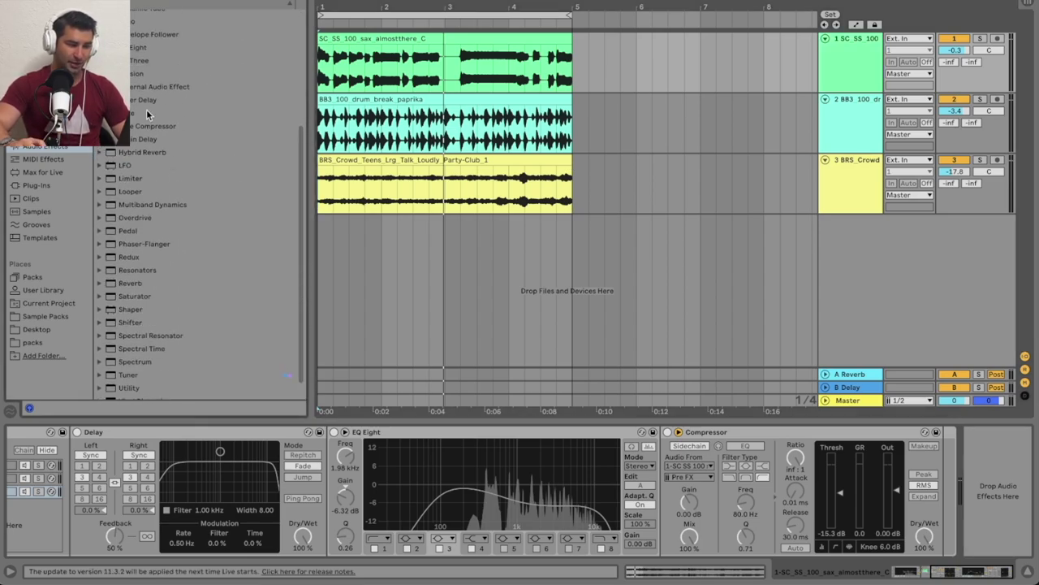
pyautogui.scroll(7, 160, 162)
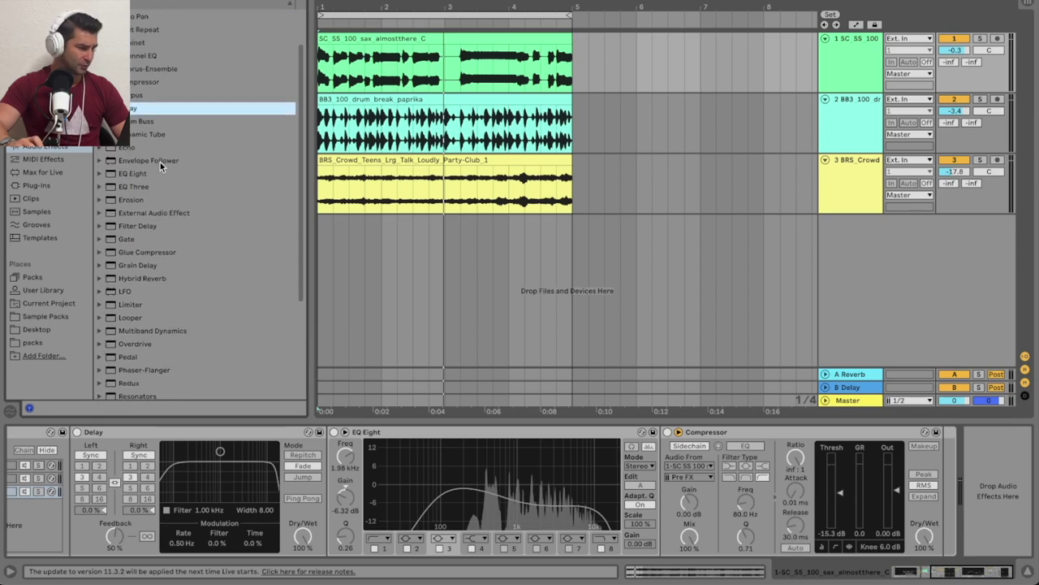
pyautogui.scroll(-2, 164, 289)
pyautogui.click(164, 341)
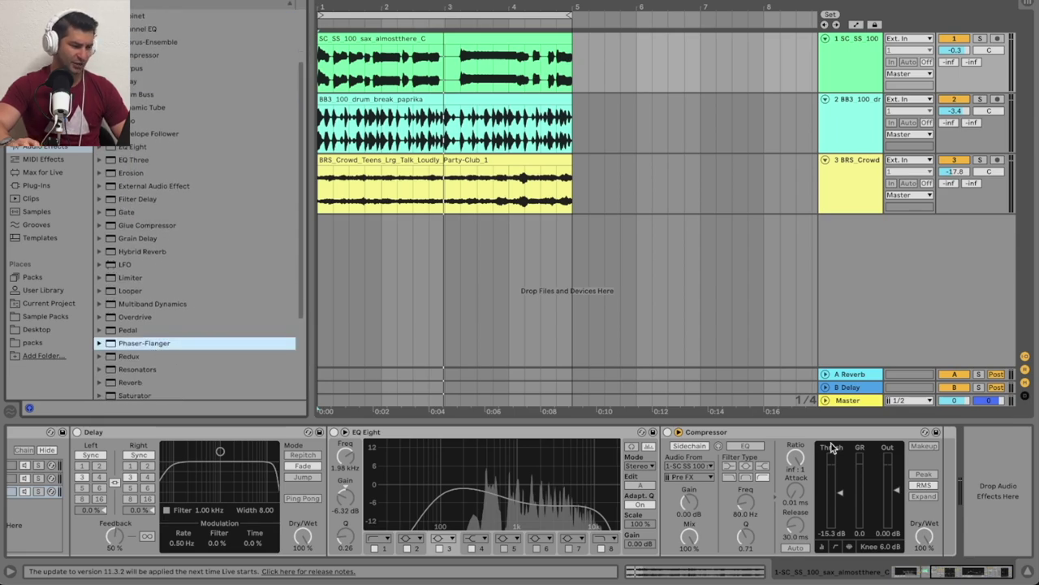
pyautogui.moveTo(977, 568); pyautogui.dragTo(886, 562)
pyautogui.moveTo(241, 346); pyautogui.dragTo(41, 493)
pyautogui.moveTo(87, 463); pyautogui.dragTo(192, 442)
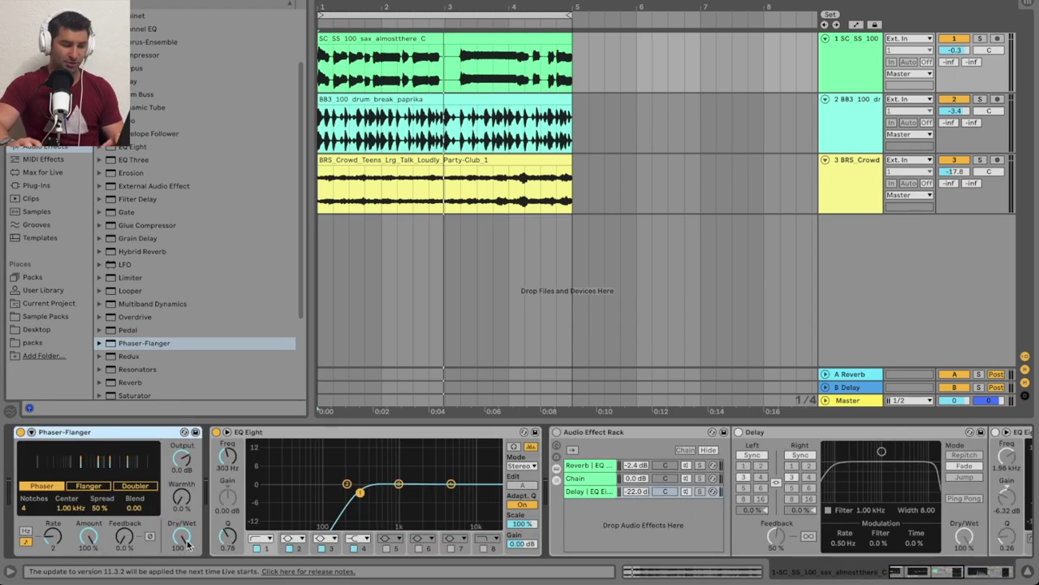
# Audition the Phaser-Flanger with the sax soloed, then move it into the rack as a fourth chain
pyautogui.press('space')
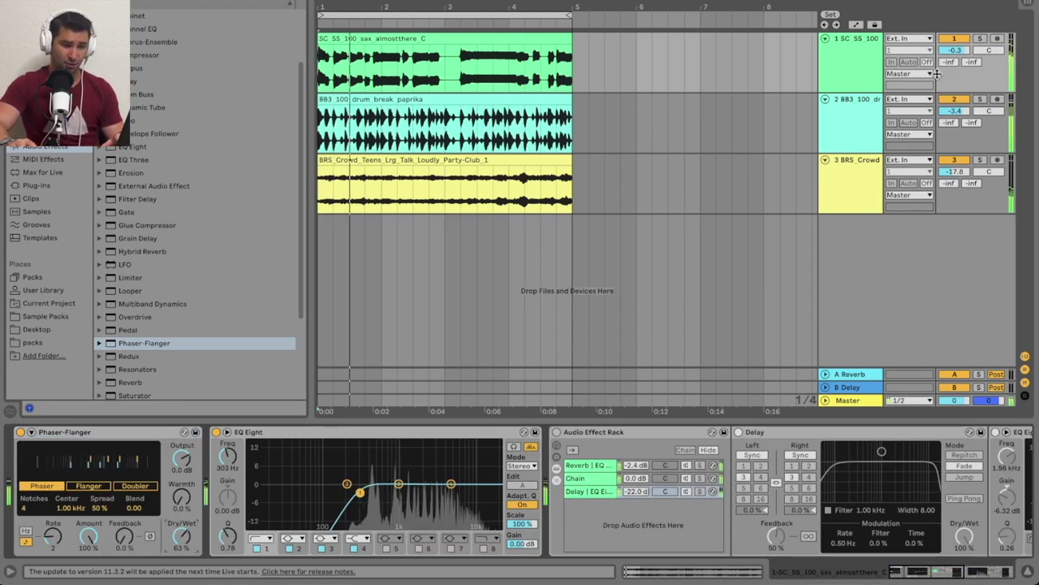
pyautogui.click(979, 38)
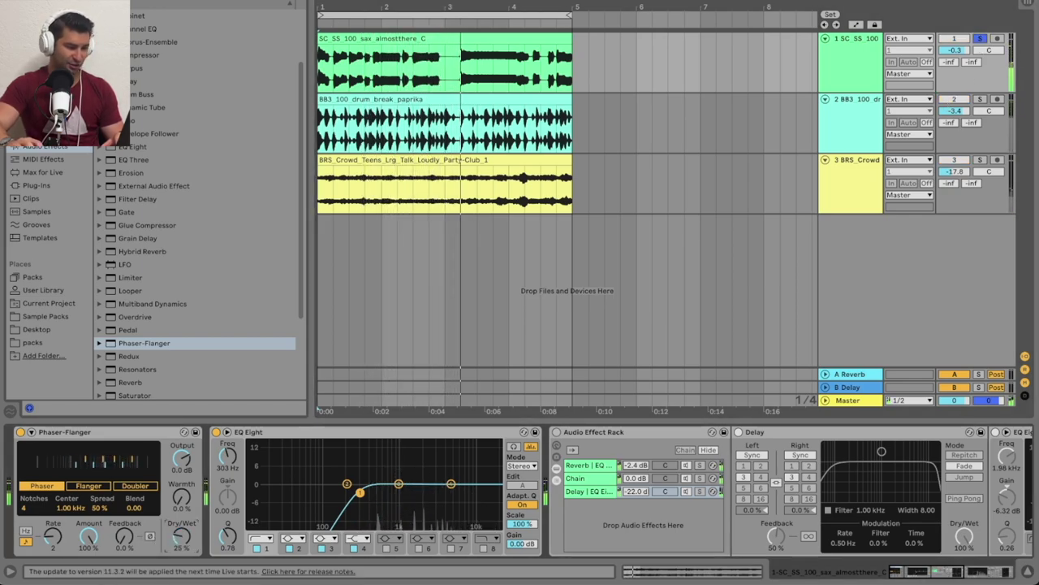
pyautogui.click(88, 485)
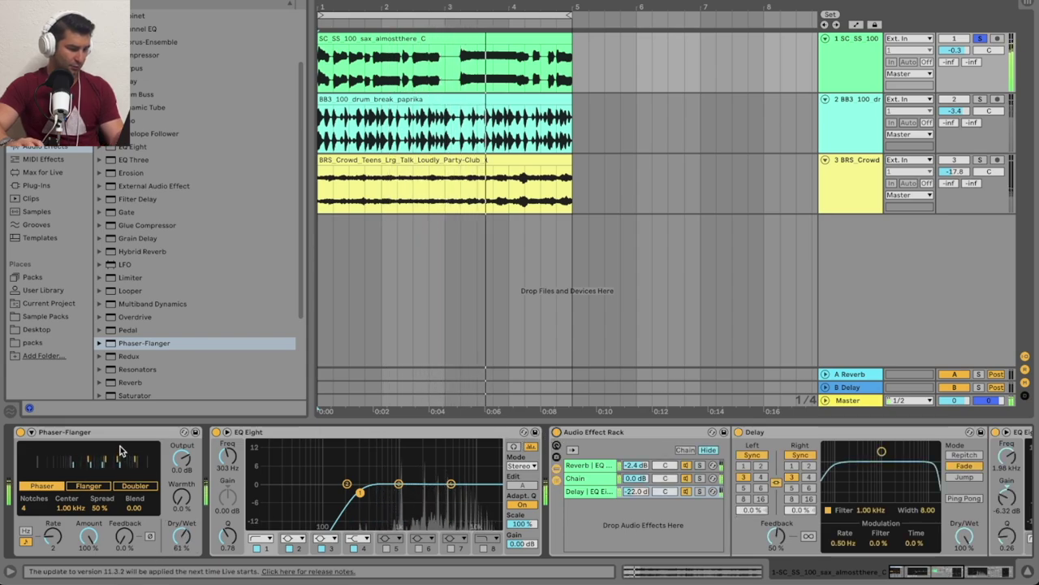
pyautogui.moveTo(65, 431); pyautogui.dragTo(650, 525)
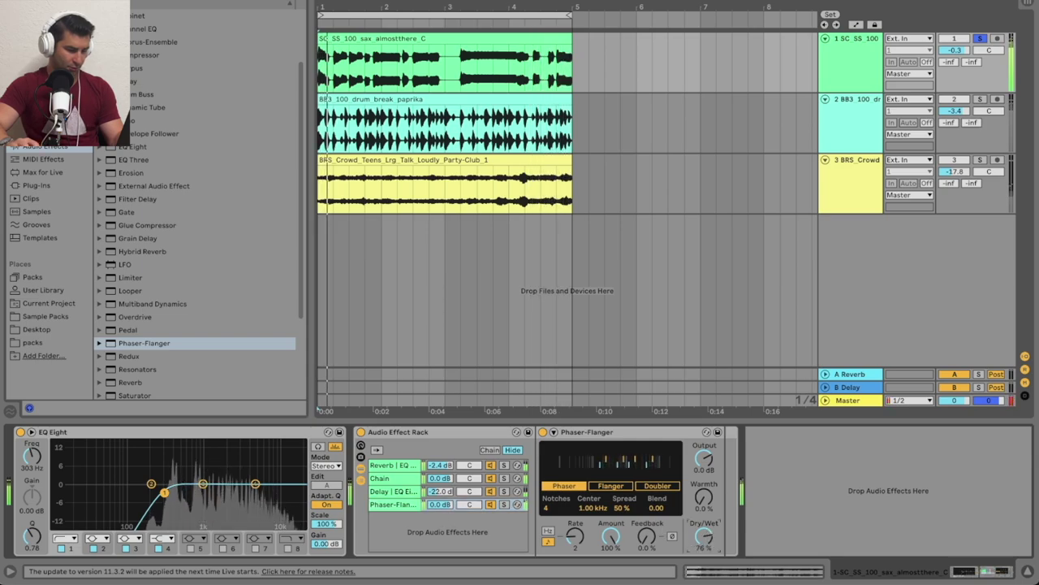
# Compare the Phaser-Flanger chain on and off, then solo it and pull it to about -11 dB
pyautogui.click(491, 505)
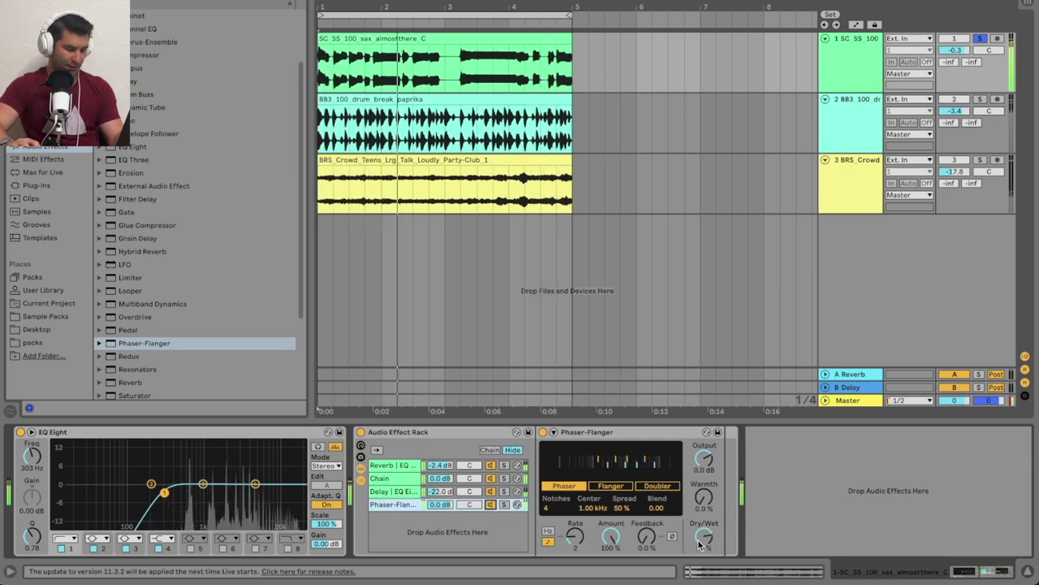
pyautogui.click(491, 504)
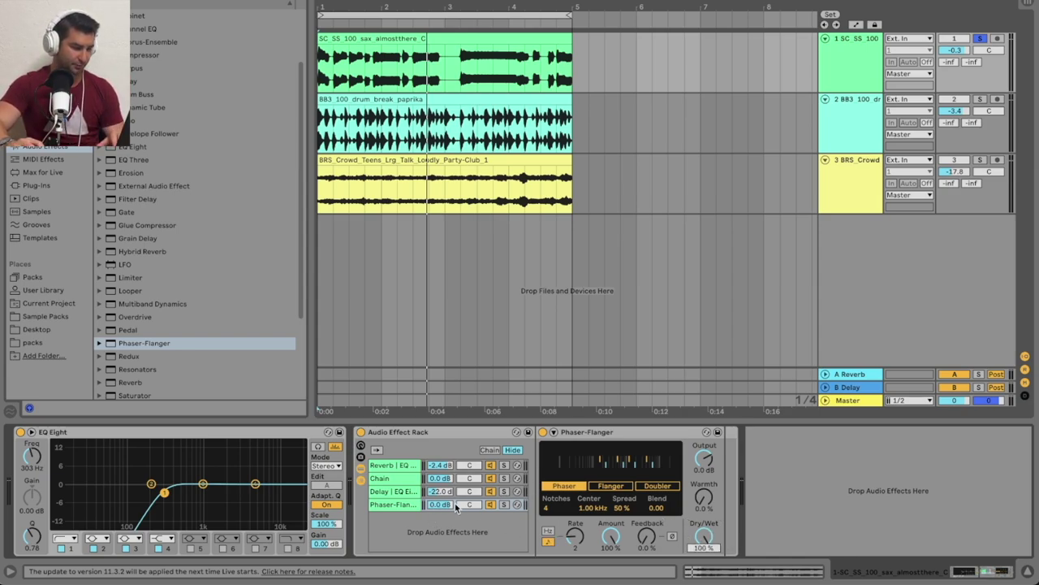
pyautogui.moveTo(457, 506); pyautogui.dragTo(459, 519)
pyautogui.press('space')
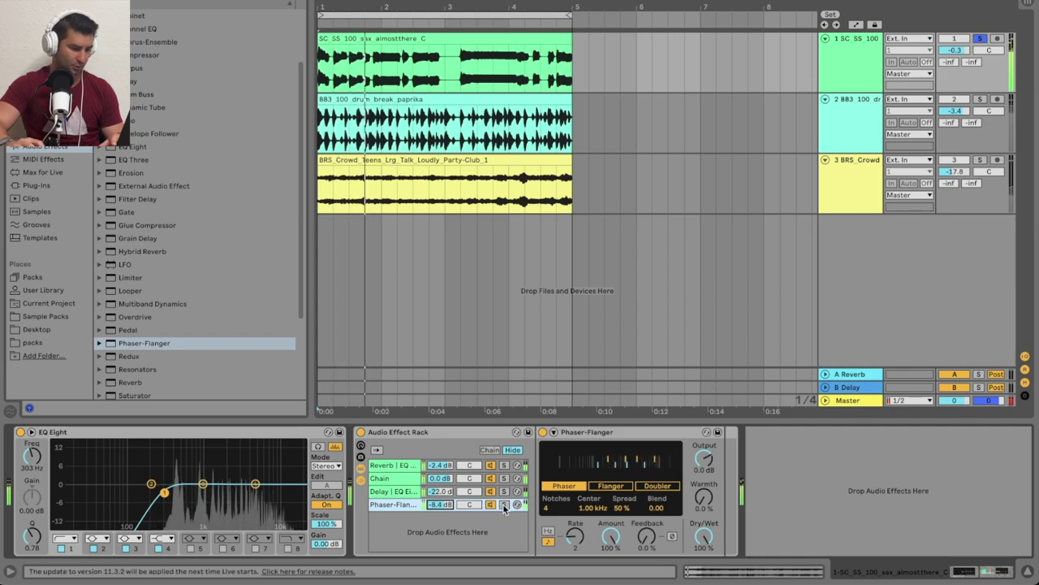
pyautogui.click(503, 505)
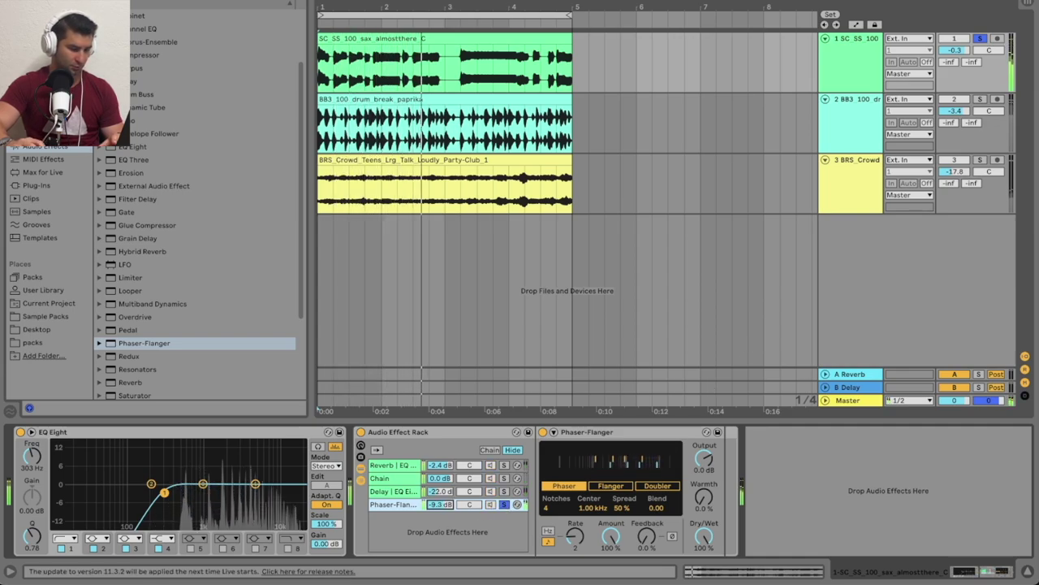
pyautogui.moveTo(439, 503); pyautogui.dragTo(440, 506)
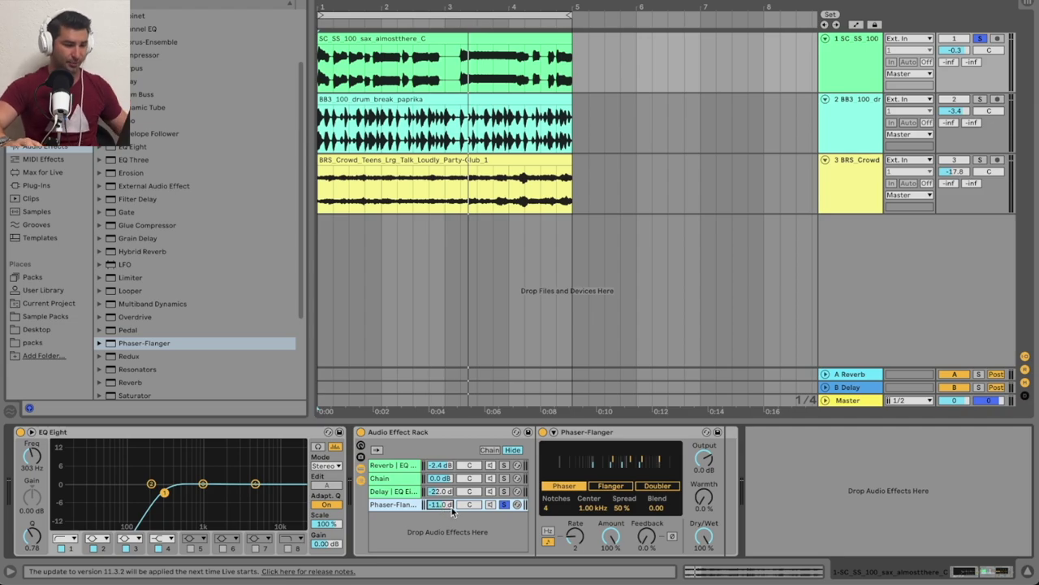
# Unsolo the chain and the sax track, then raise the Phaser-Flanger chain to -10.2 dB
pyautogui.click(502, 505)
pyautogui.press('space')
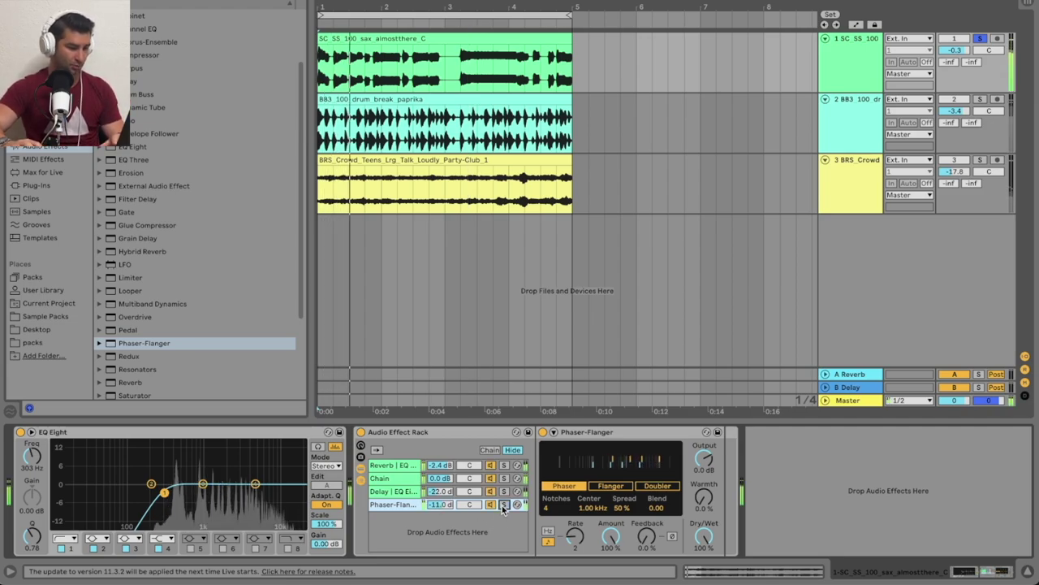
pyautogui.click(393, 464)
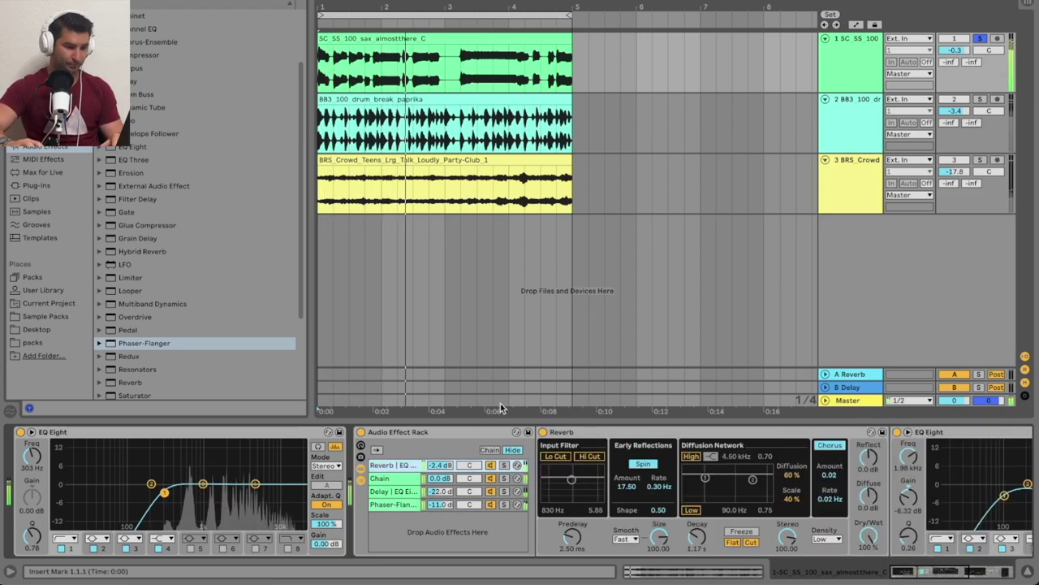
pyautogui.click(979, 38)
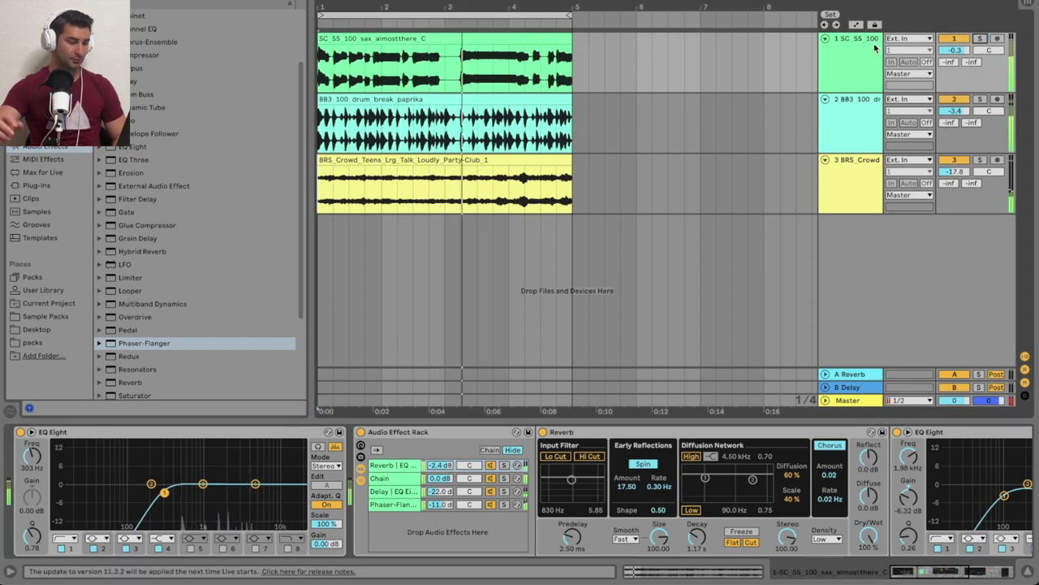
pyautogui.click(440, 504)
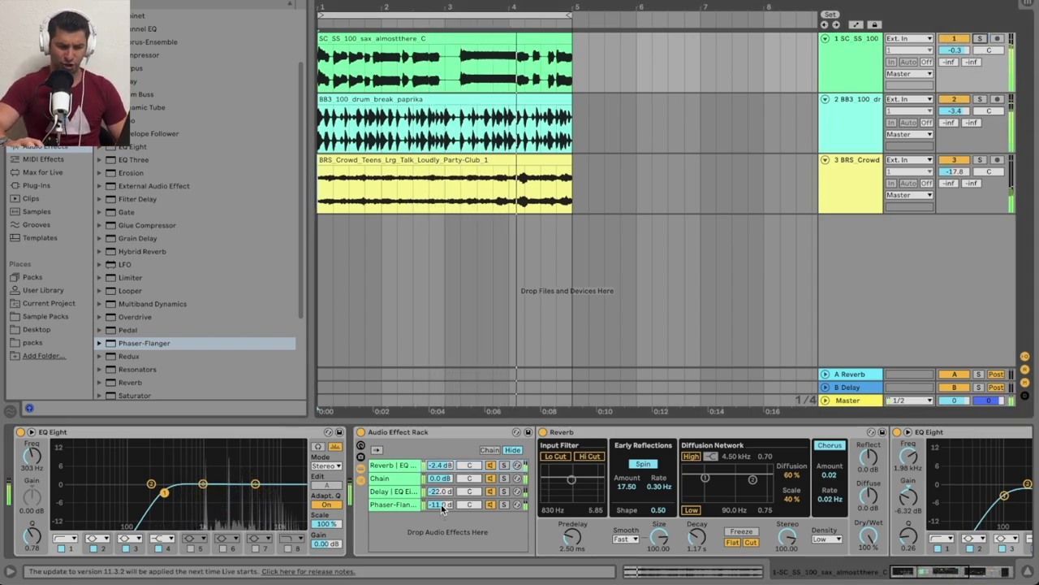
pyautogui.moveTo(441, 506); pyautogui.dragTo(440, 502)
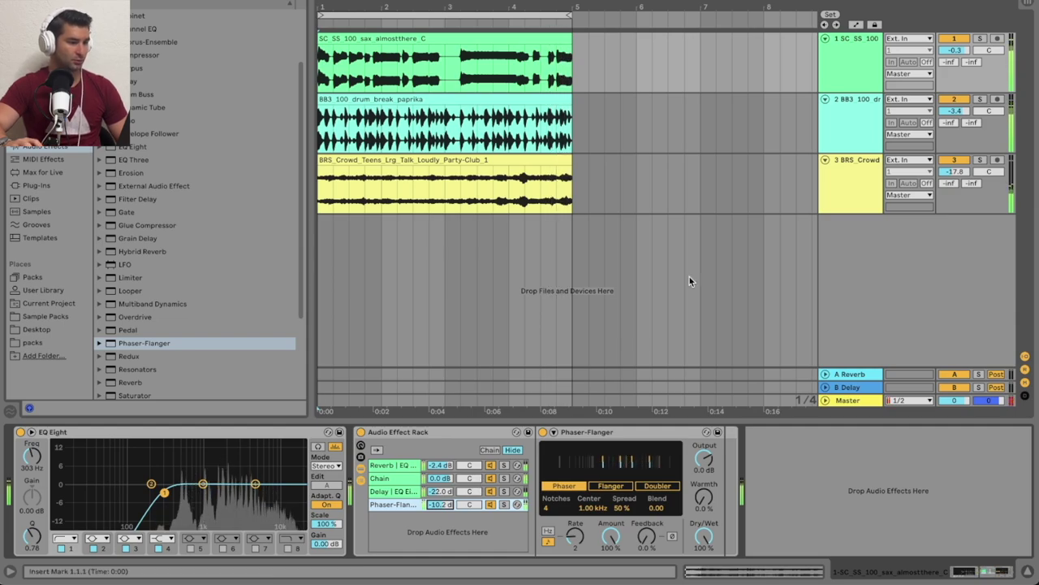